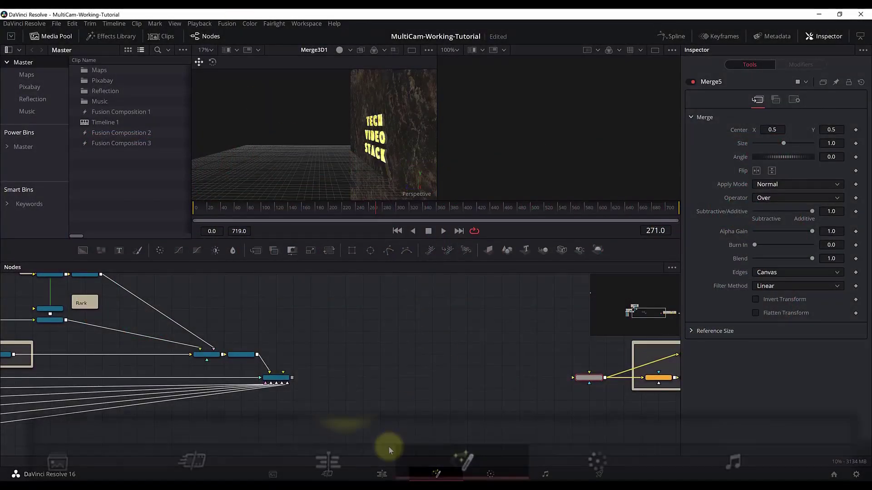
Step: Switch to the Edit page and check the timeline and playback frame rates in the project's master settings
click(382, 474)
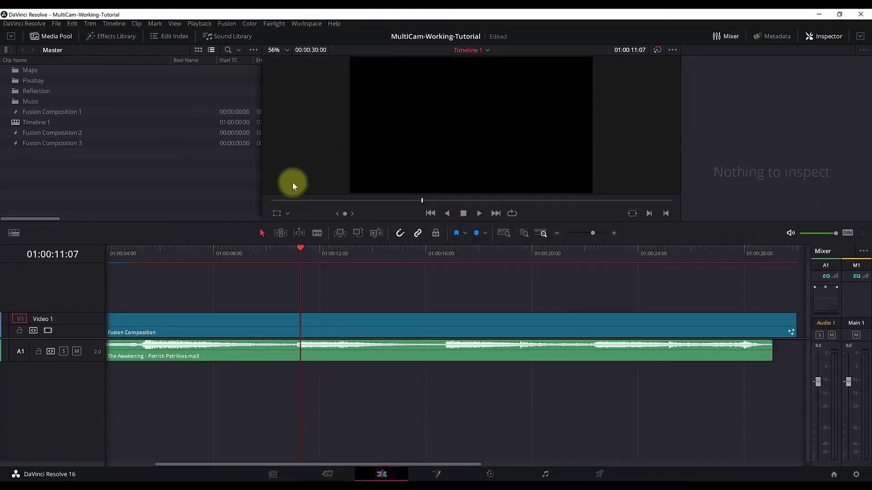
drag(248, 464, 200, 463)
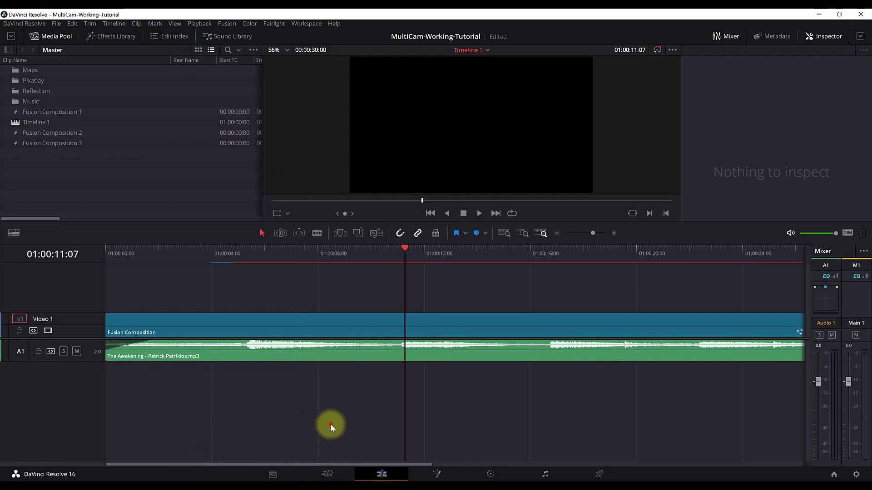
click(852, 474)
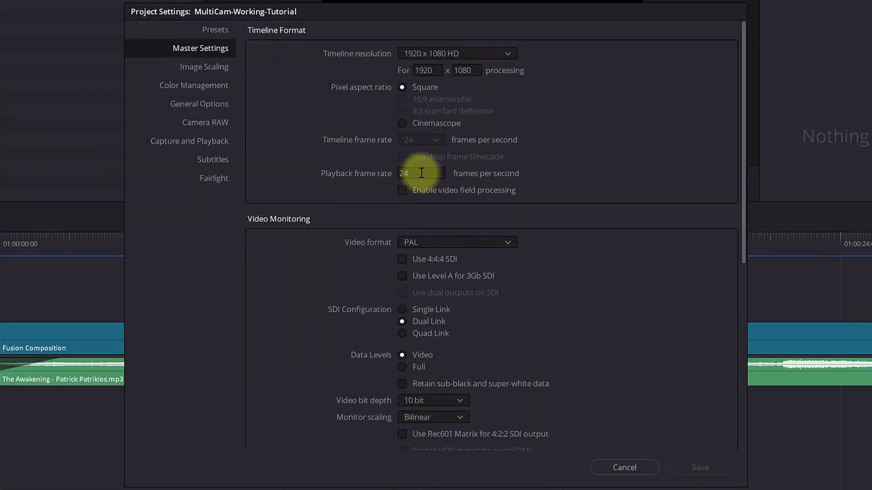
click(625, 467)
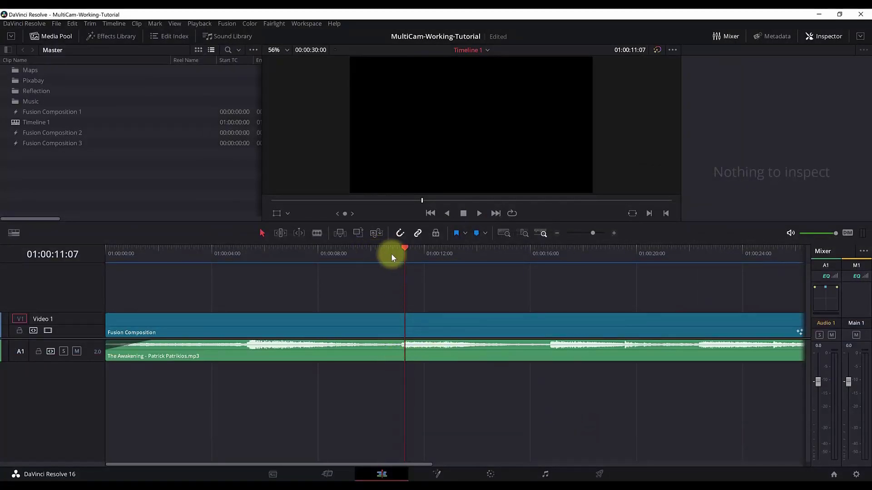
Step: Check the duration of the Fusion Composition clip on Video 1, leaving it as it is
click(165, 332)
click(183, 354)
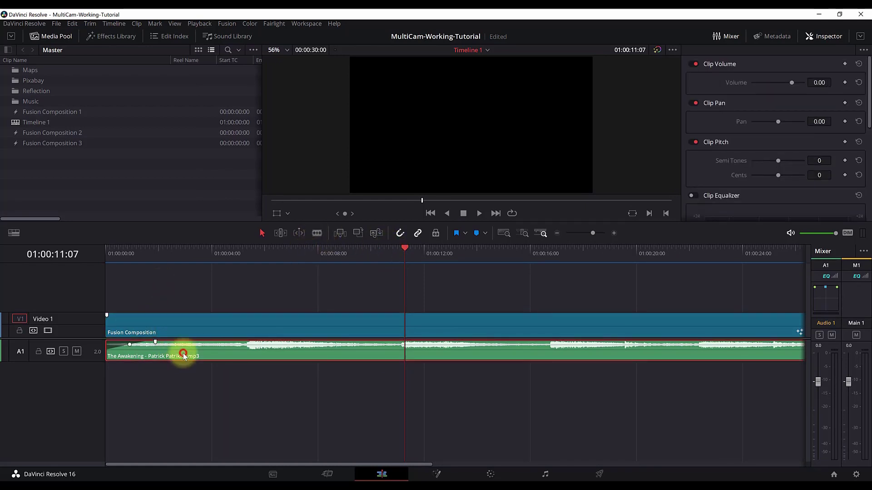
click(233, 275)
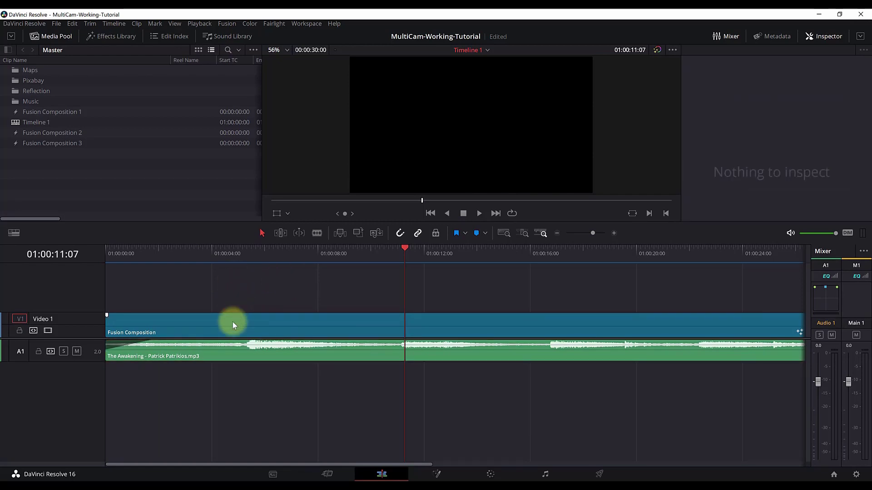
right_click(233, 323)
click(296, 432)
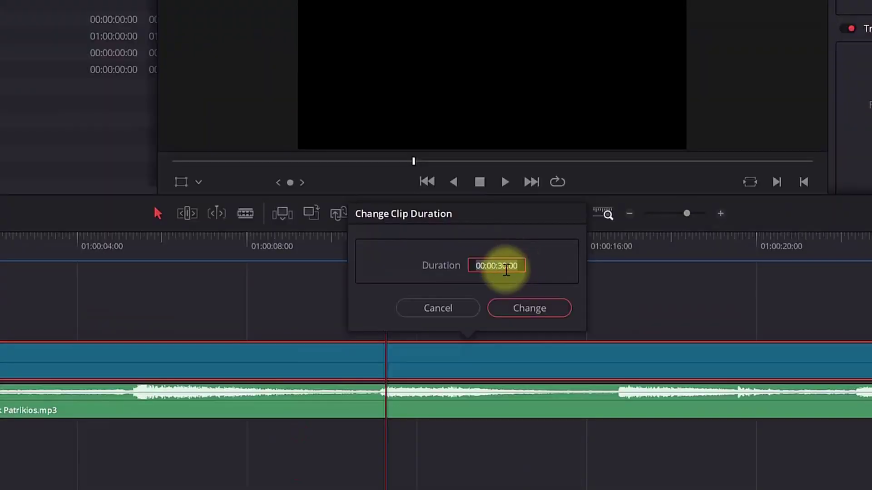
click(479, 267)
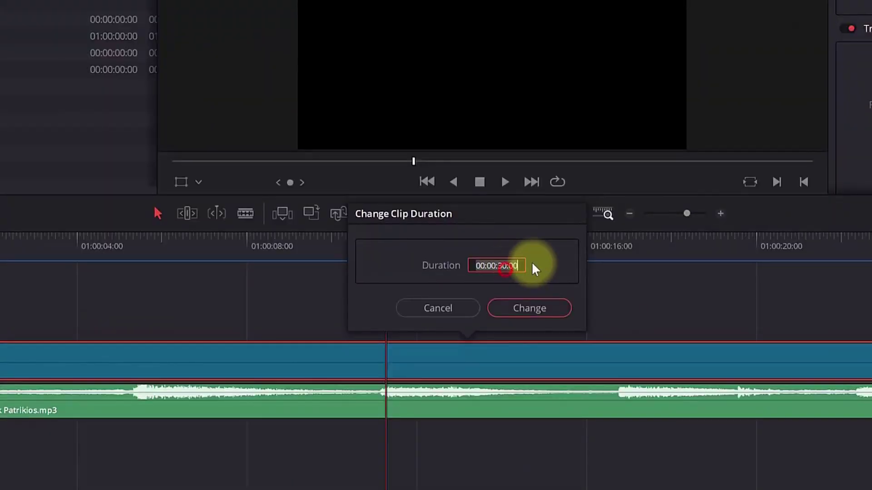
click(446, 308)
click(215, 314)
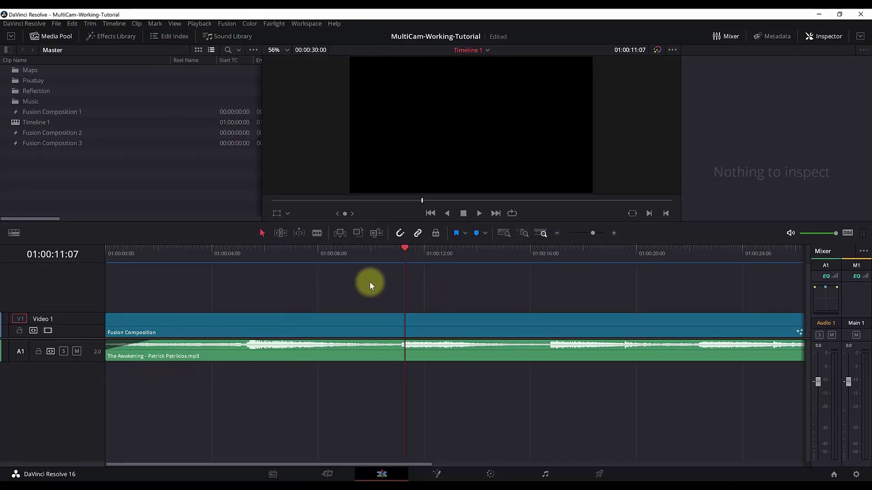
Step: Return to the Fusion page and examine the post-processing node group, selecting everything from Merge5 through the media output
click(460, 459)
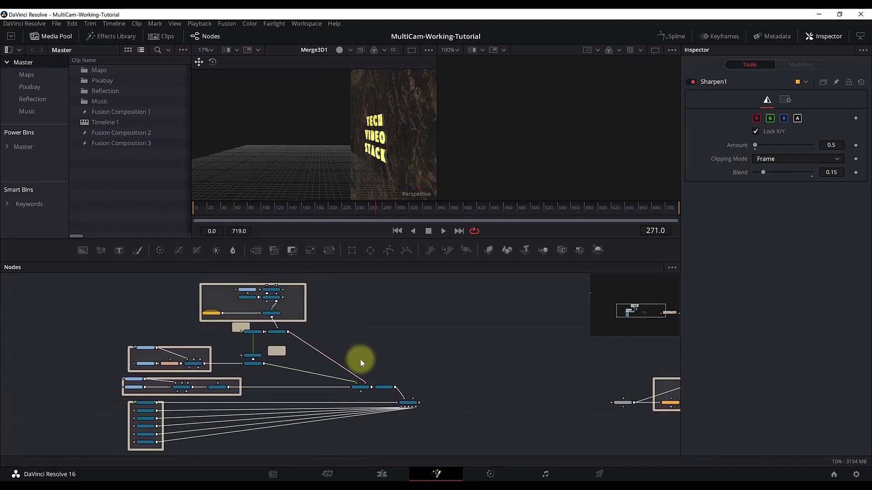
scroll(343, 353, up, 2)
scroll(459, 401, down, 3)
scroll(373, 337, right, 5)
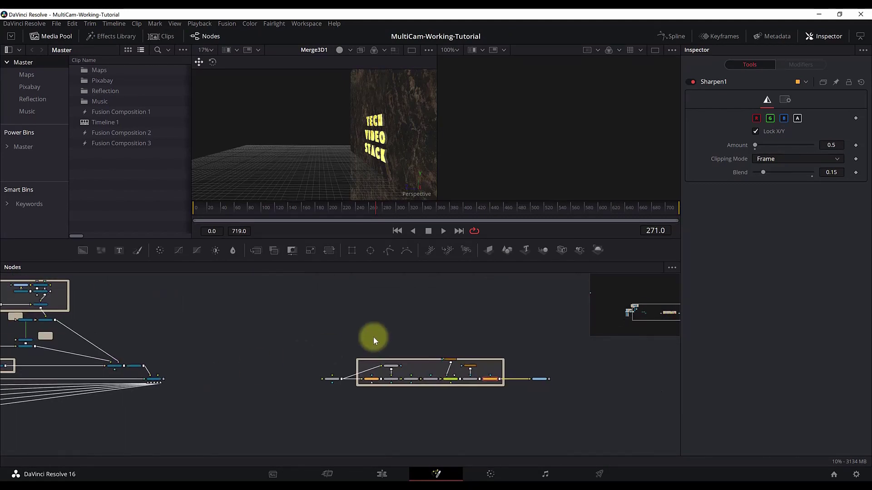
drag(304, 313, 580, 413)
scroll(380, 400, up, 2)
scroll(380, 400, left, 2)
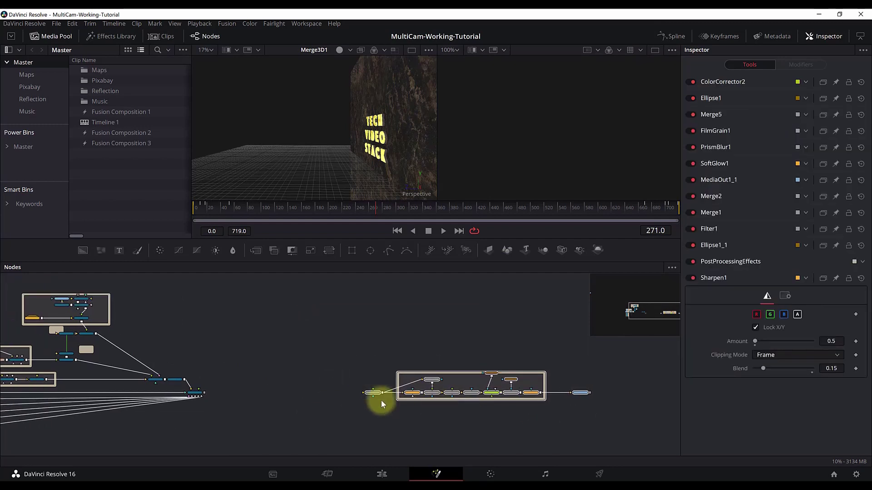
scroll(303, 415, down, 2)
scroll(309, 422, up, 3)
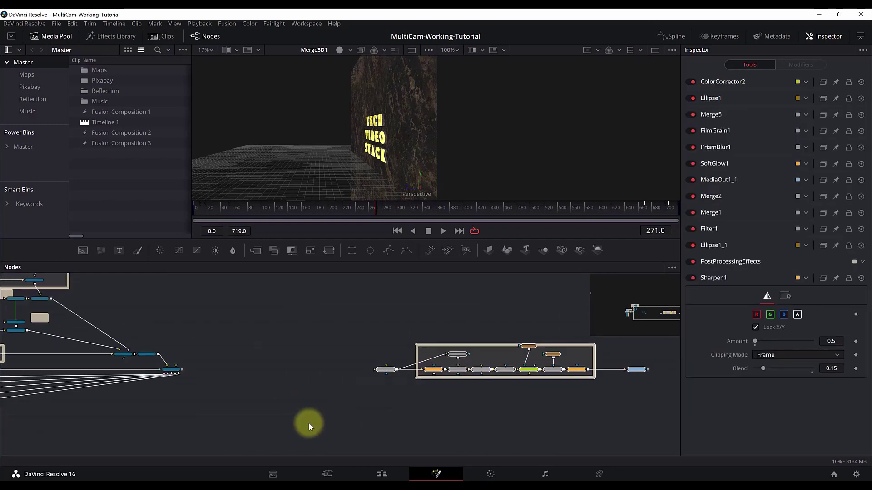
Step: Examine the node graph from the 3D scene nodes ending in Merge3D1 to the unconnected Merge5 node
drag(274, 416, 374, 421)
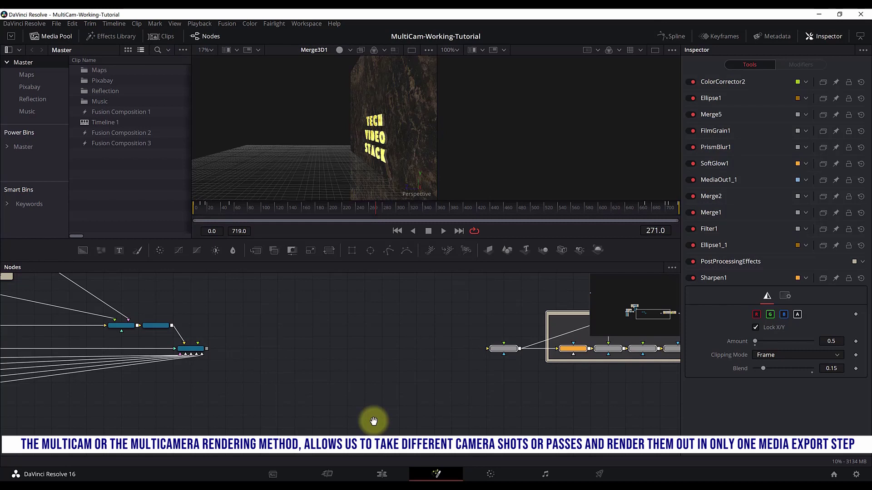
scroll(299, 371, up, 3)
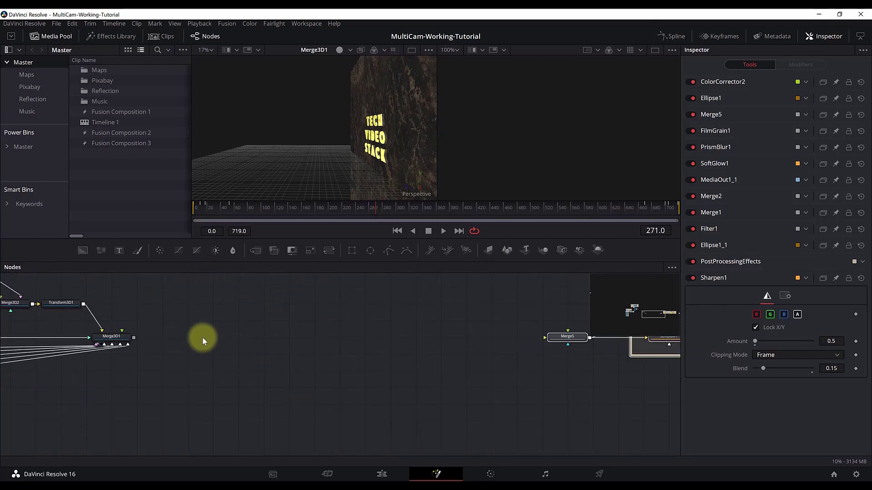
scroll(241, 326, down, 2)
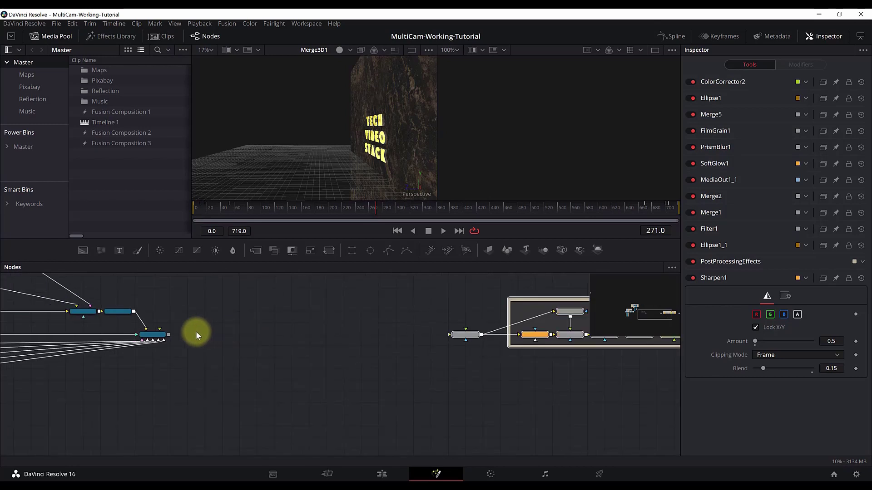
scroll(567, 390, down, 2)
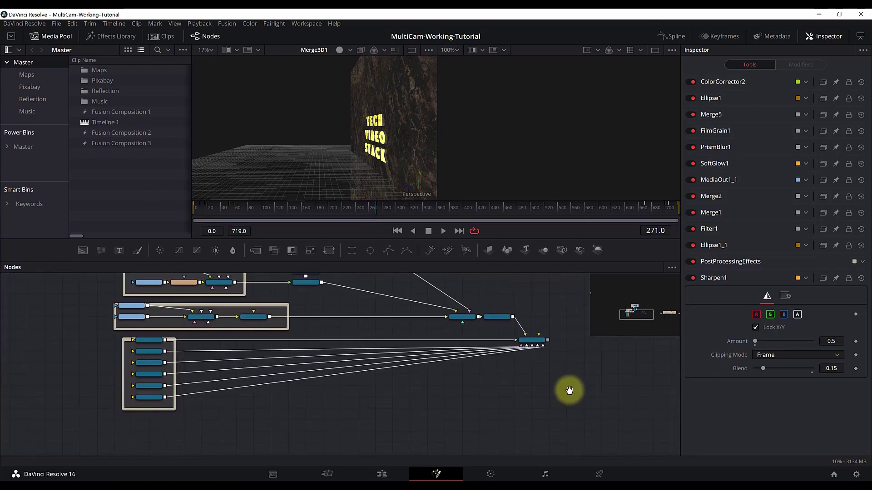
scroll(551, 344, up, 1)
scroll(374, 373, up, 1)
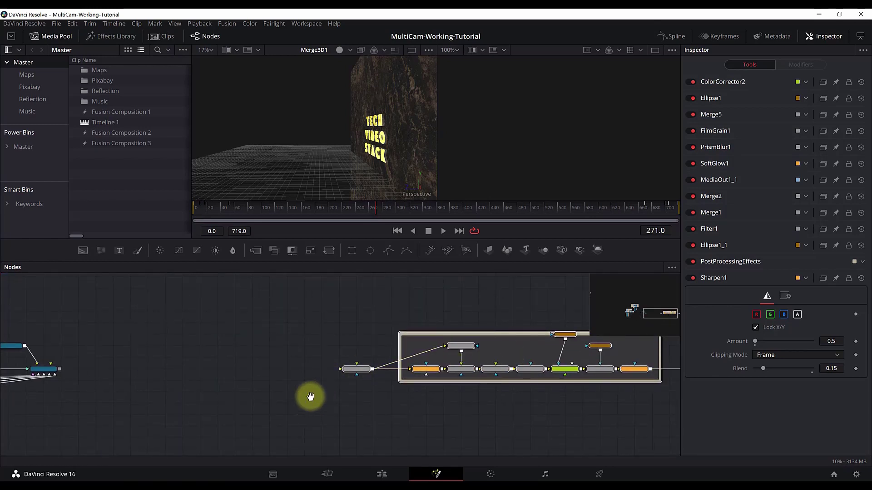
scroll(337, 391, up, 1)
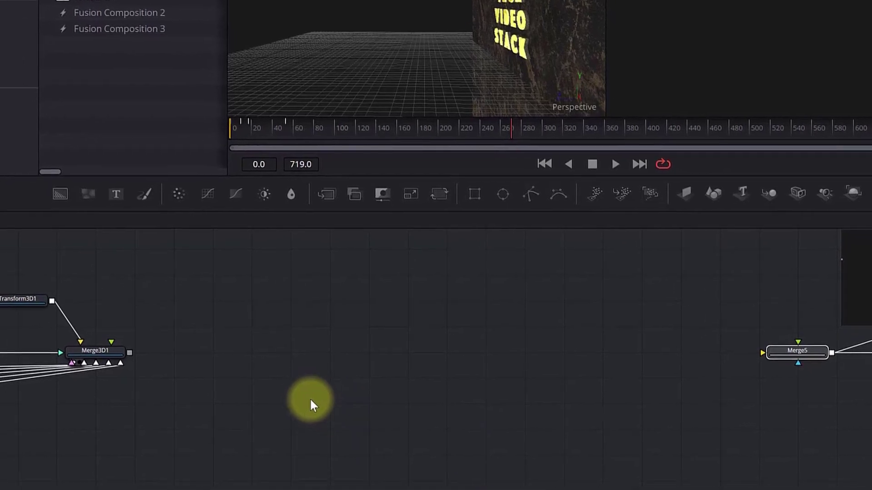
drag(676, 428, 84, 437)
drag(144, 403, 352, 341)
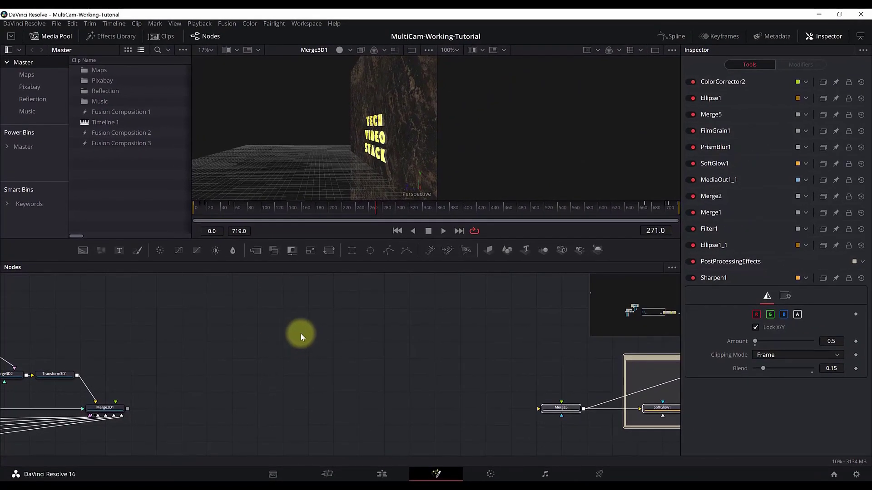
scroll(301, 336, down, 2)
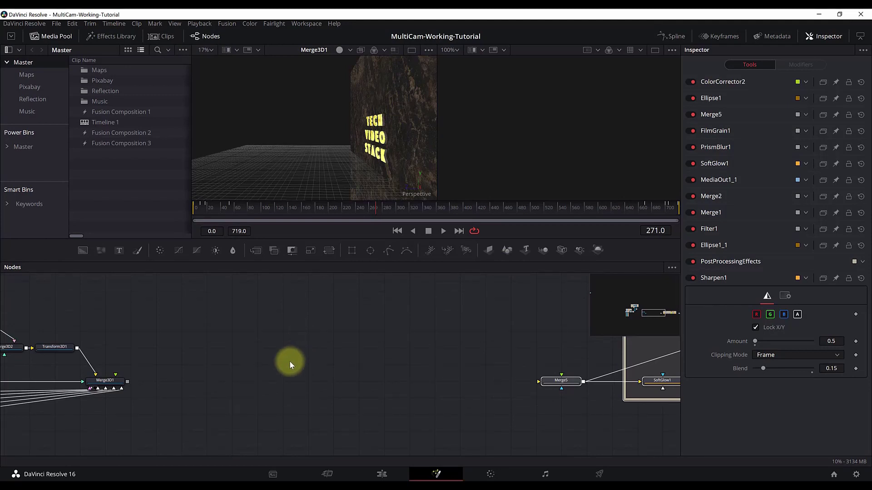
Step: Add a Merge 3D node between Merge3D1 and Merge5 and rename it MultiCamMerge
key(ctrl+space)
text(merge3d)
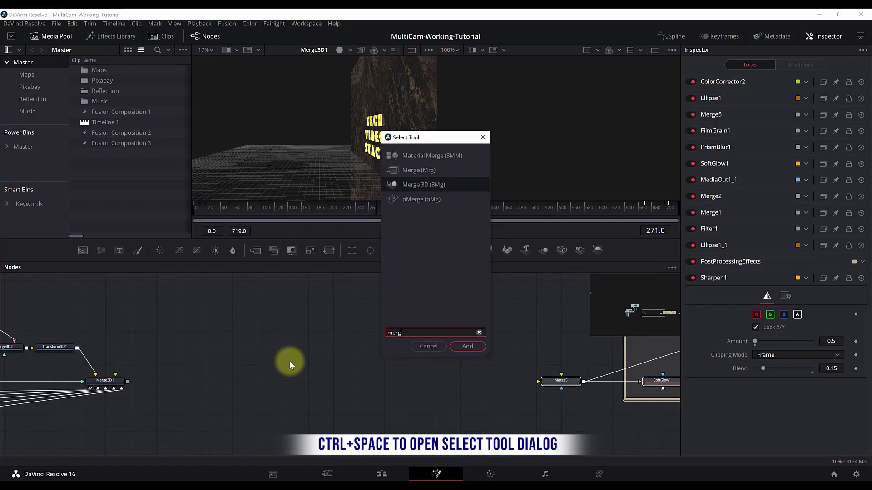
key(Return)
drag(454, 368, 302, 385)
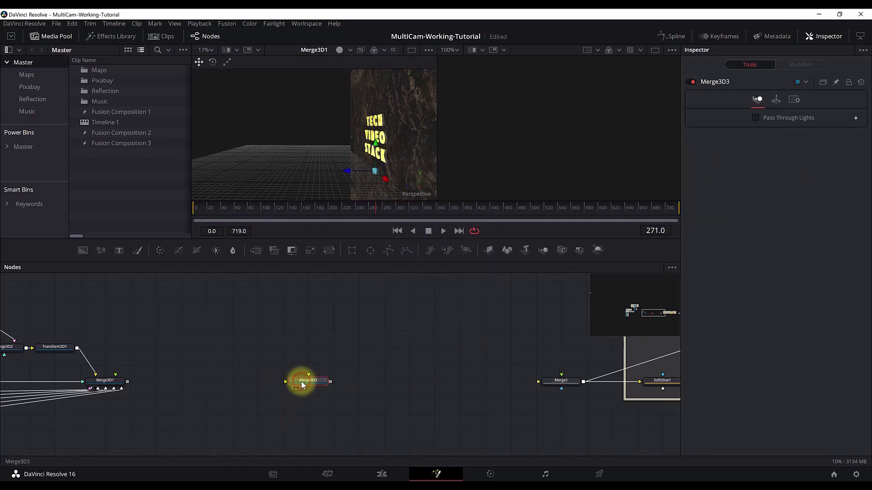
key(F2)
text(MultiCamMerge)
key(Return)
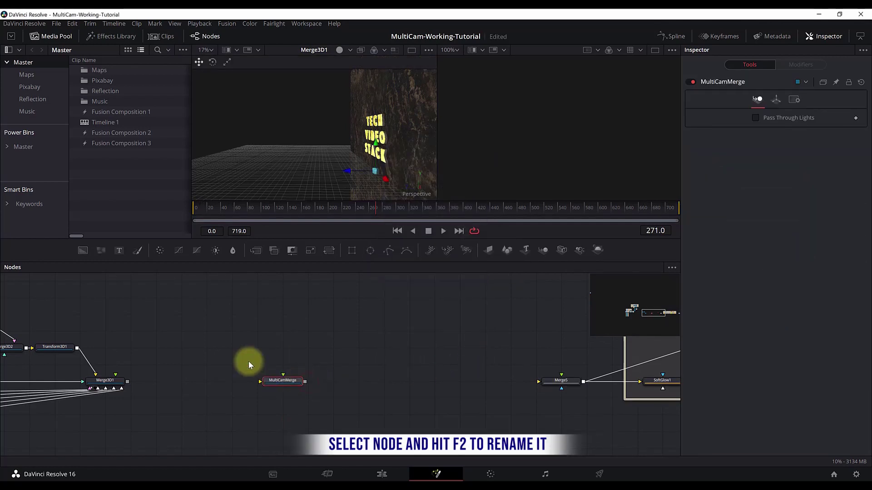
Step: Add two Camera 3D nodes above MultiCamMerge and delete the extra Merge 3D node that joins them
click(219, 335)
key(shift+space)
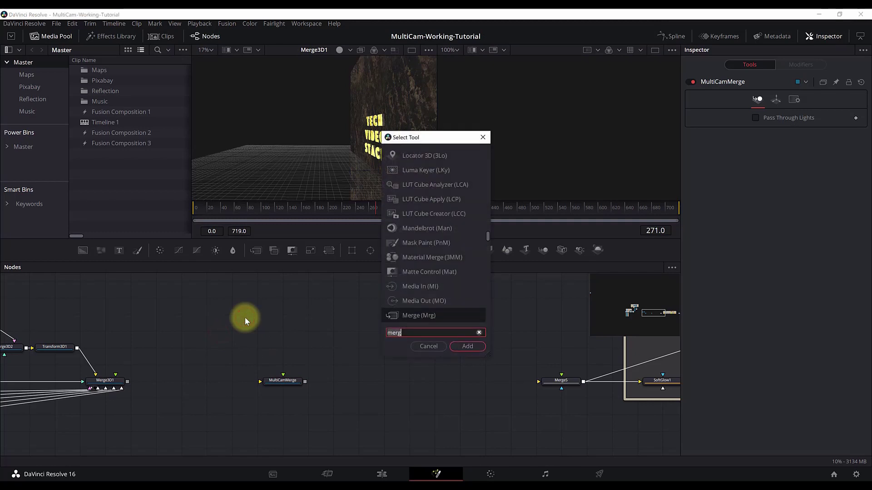
text(camera)
key(Return)
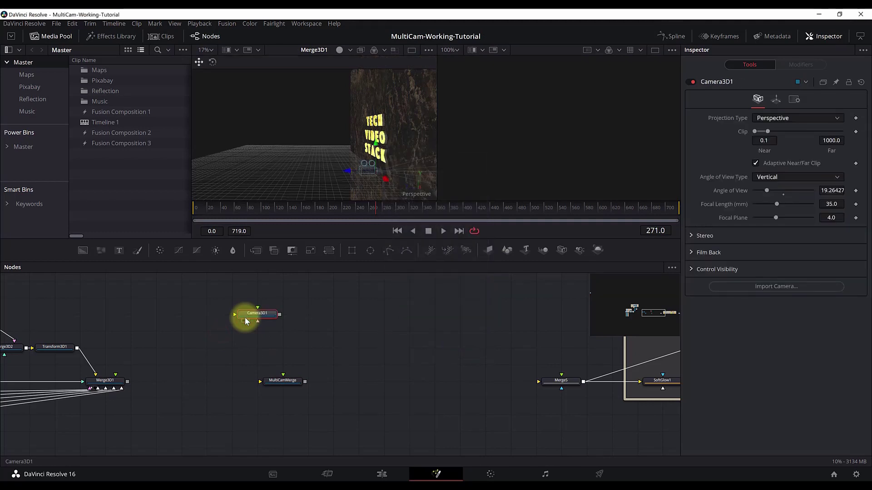
key(shift+space)
text(camera)
key(Return)
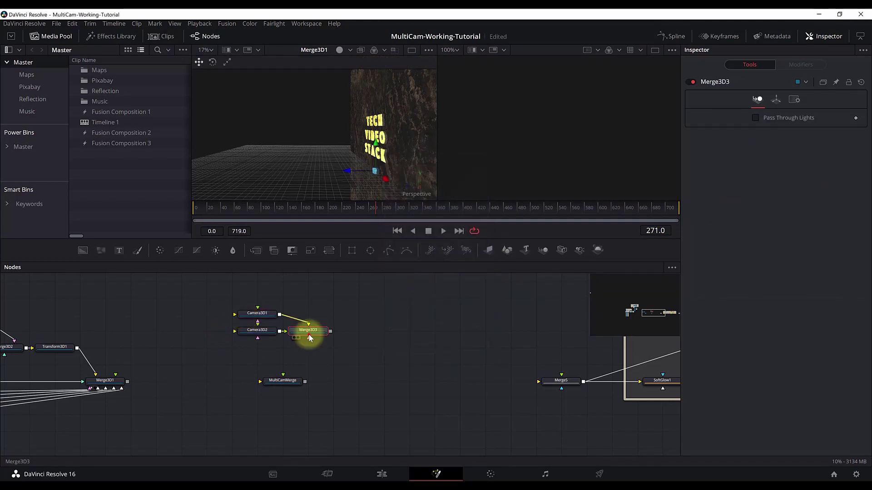
key(Delete)
Step: Paste the copied renderer node twice below the second camera node
click(249, 331)
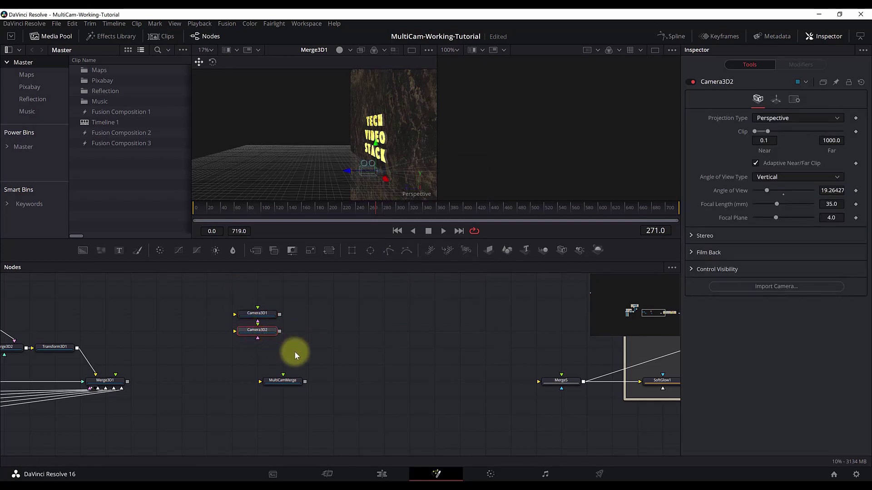
key(ctrl+v)
key(ctrl+v)
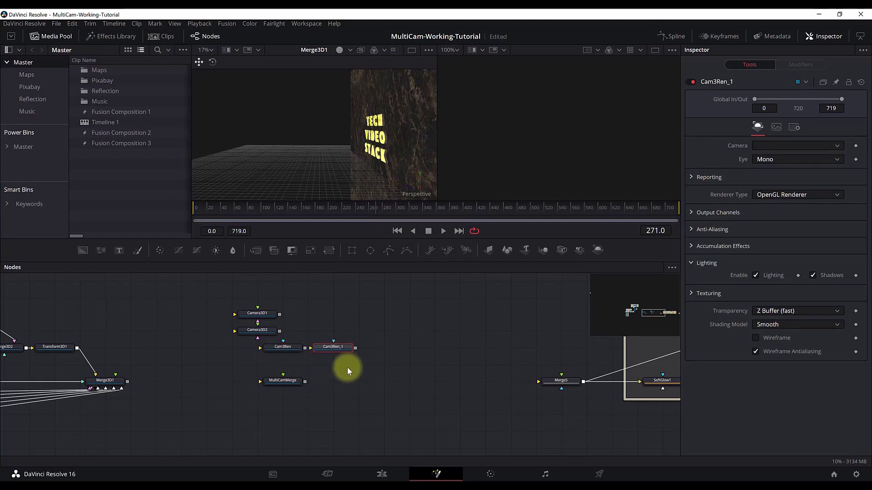
Step: Stack the two camera nodes and two pasted nodes in one column between Merge3D1 and MultiCamMerge, and rename the first one Cam1
click(247, 311)
drag(248, 329, 175, 335)
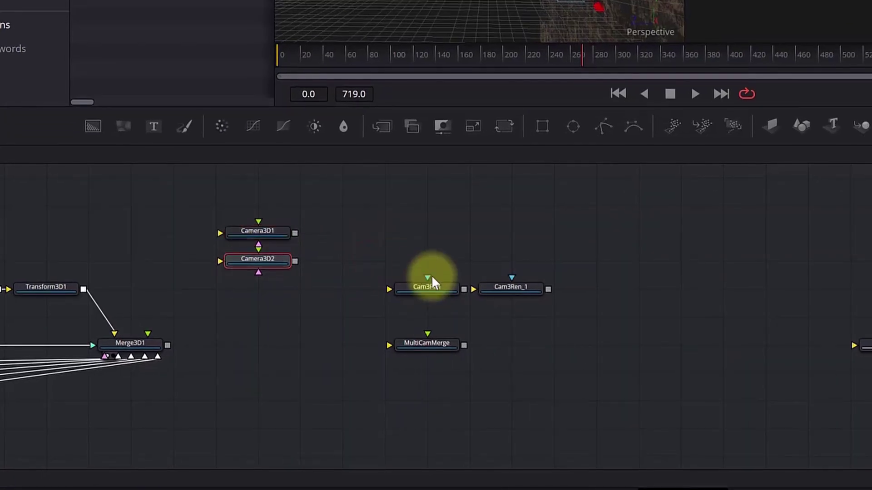
drag(309, 339, 197, 340)
drag(359, 341, 330, 341)
drag(467, 287, 253, 314)
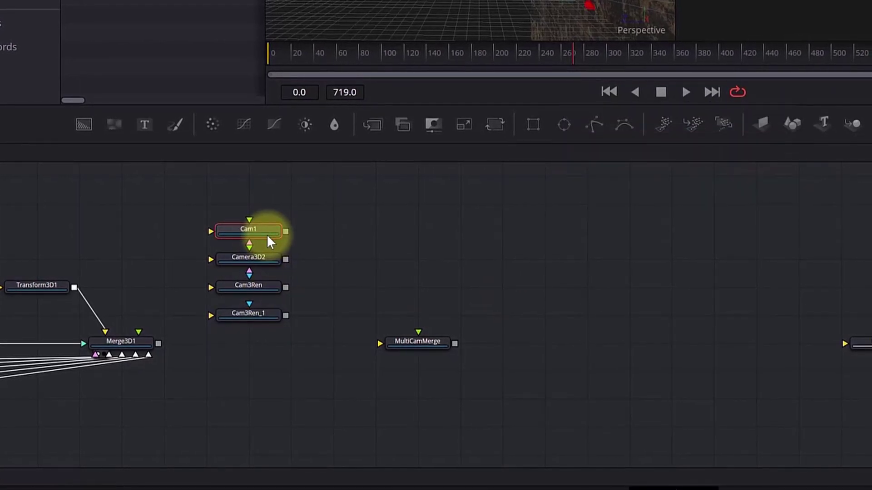
Step: Rename the second, third and fourth nodes in the column Cam2, Cam3 and Cam4
click(249, 259)
key(F2)
text(Cam2)
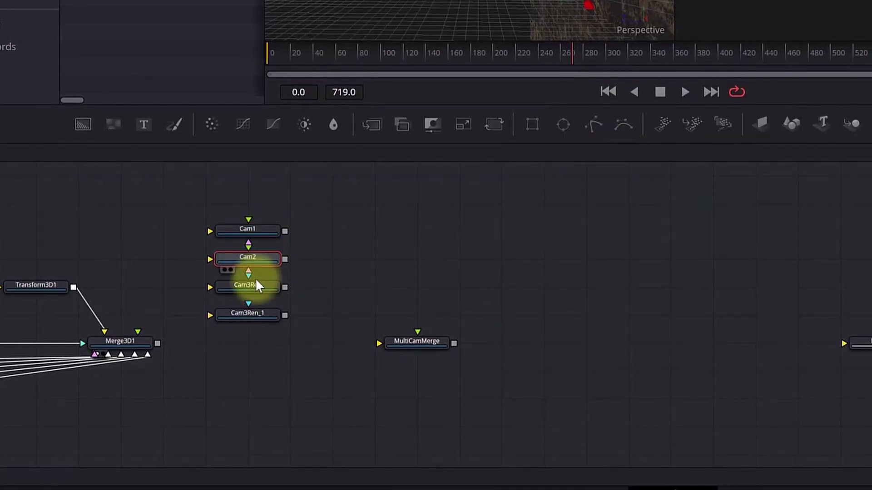
click(248, 288)
key(F2)
text(Cam3)
click(248, 316)
text(Cam4)
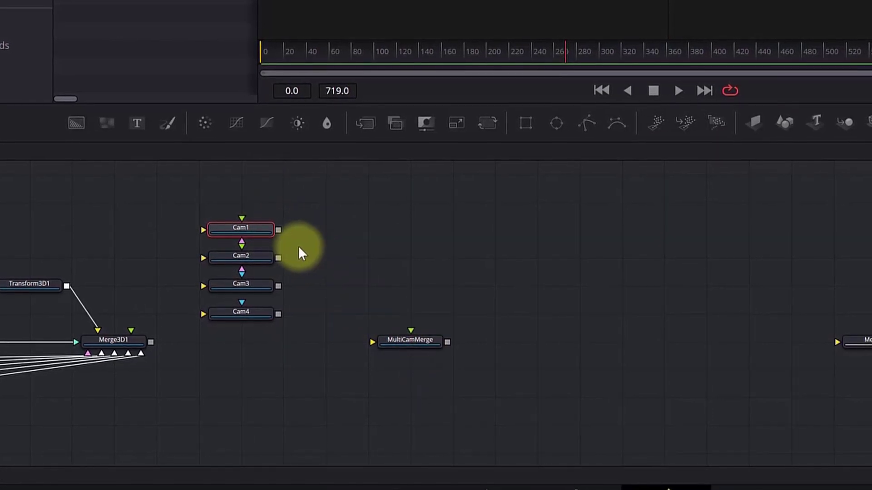
Step: Connect the outputs of Cam1, Cam2, Cam3, Cam4 and Merge3D1 to the MultiCamMerge node
drag(276, 230, 406, 341)
drag(276, 257, 406, 341)
drag(148, 341, 371, 342)
drag(275, 285, 409, 347)
drag(275, 314, 387, 351)
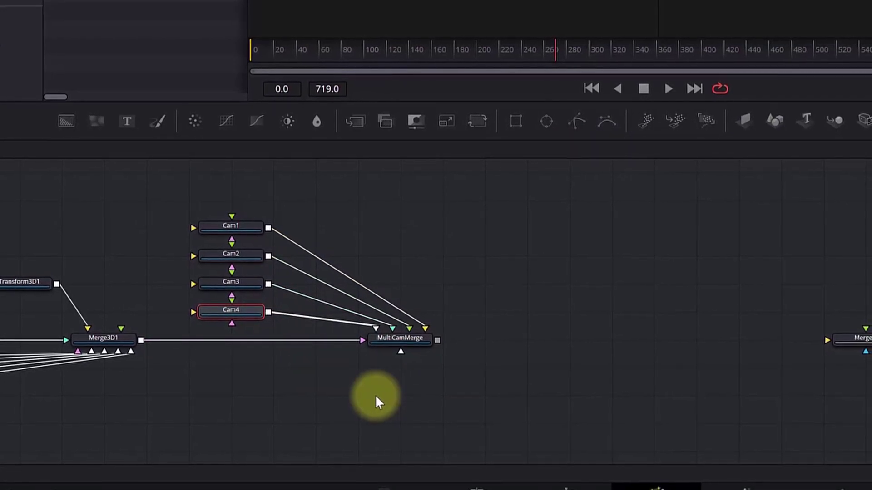
drag(375, 407, 499, 420)
click(502, 370)
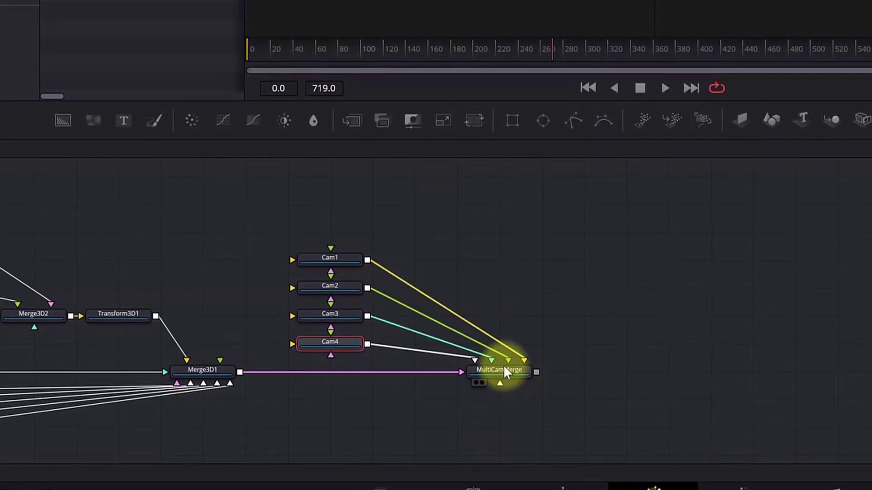
Step: Add a Renderer 3D node fed by MultiCamMerge and place it above and to the right of that merge
key(shift+space)
text(came)
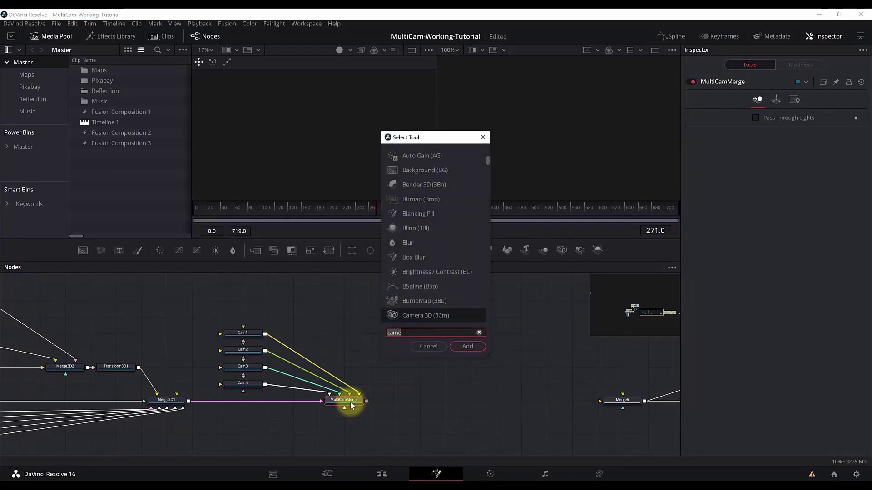
key(BackSpace)
key(BackSpace)
key(BackSpace)
key(BackSpace)
text(rende)
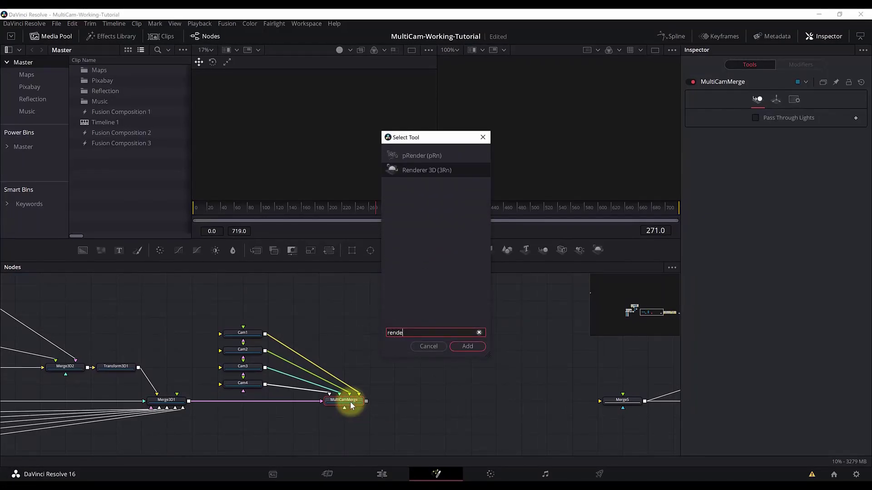
key(Return)
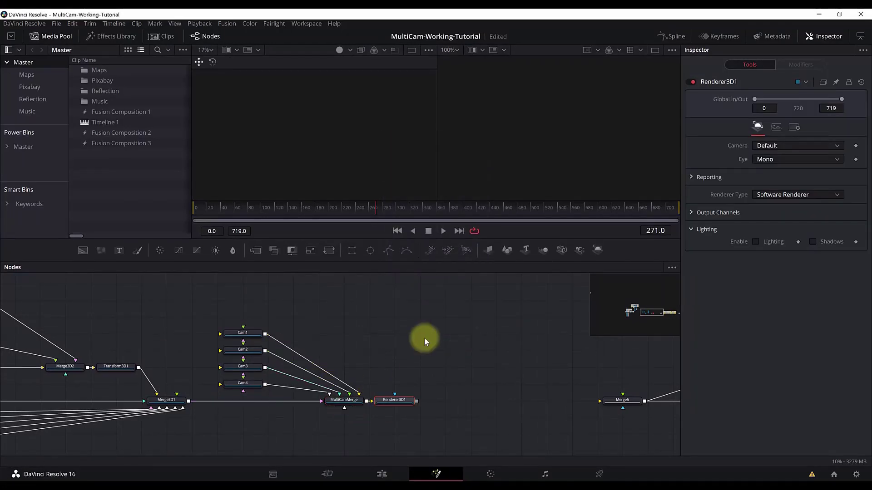
drag(398, 401, 435, 333)
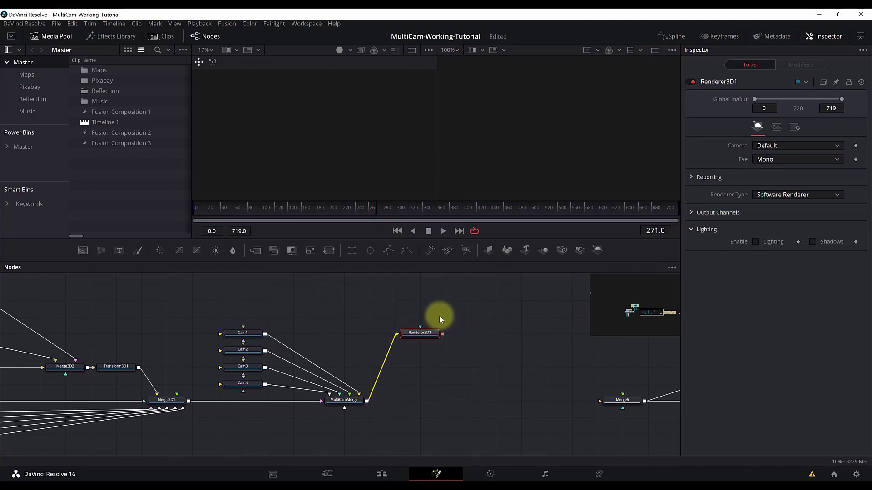
Step: Rename the new renderer Cam1Ren and set its camera to Cam1
click(433, 336)
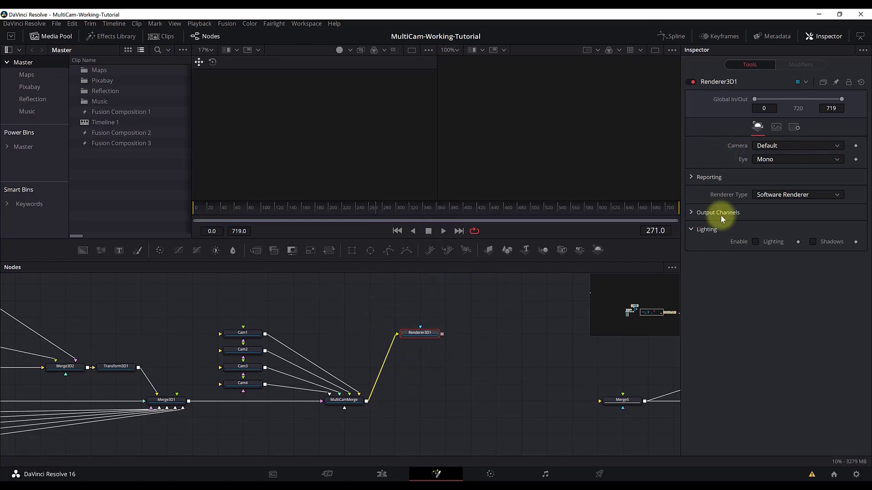
click(770, 151)
click(769, 146)
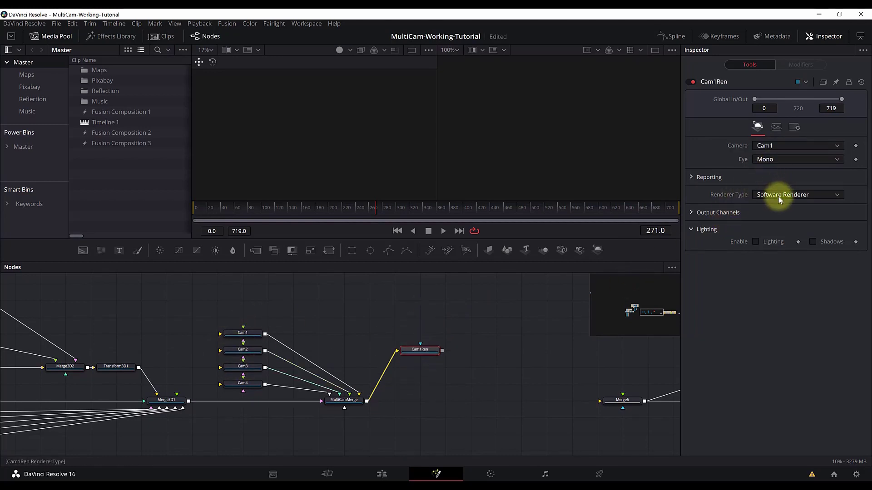
Step: Set Cam1Ren's renderer type to OpenGL Renderer and enable its Lighting and Shadows options
click(779, 200)
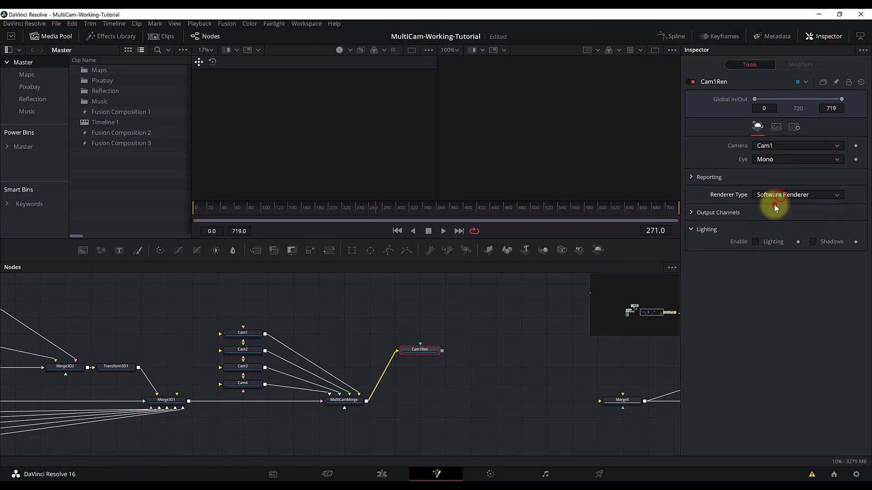
click(775, 195)
click(757, 276)
click(813, 275)
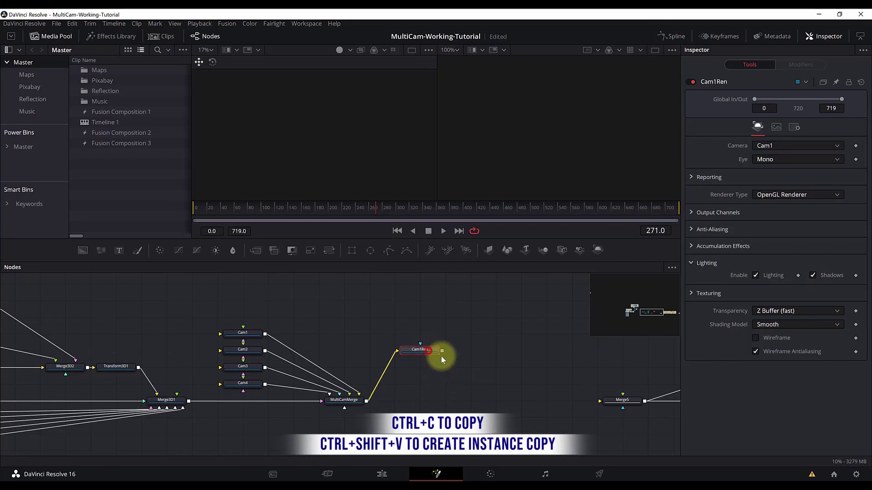
Step: Paste an instance copy of Cam1Ren directly below it and connect MultiCamMerge's output to the copy
key(ctrl+shift+v)
drag(468, 349, 411, 369)
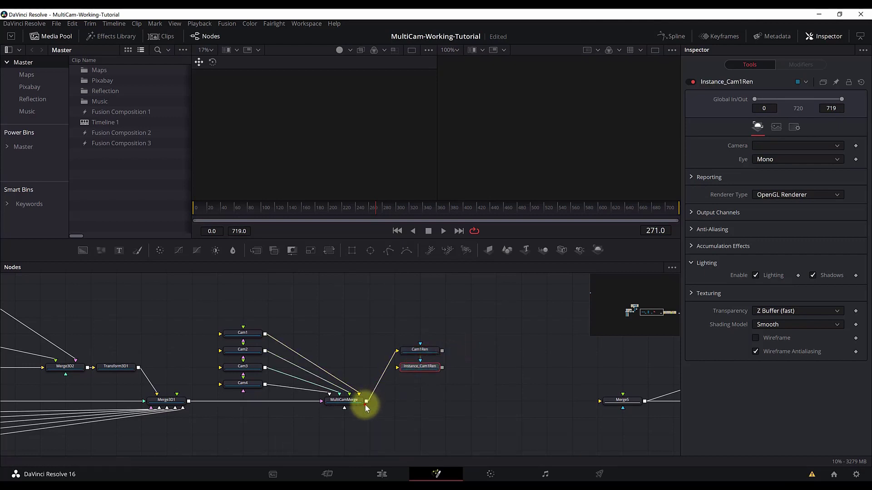
drag(366, 401, 418, 367)
Step: Deinstance the Camera setting of the first renderer instance and set it to Cam2
right_click(736, 145)
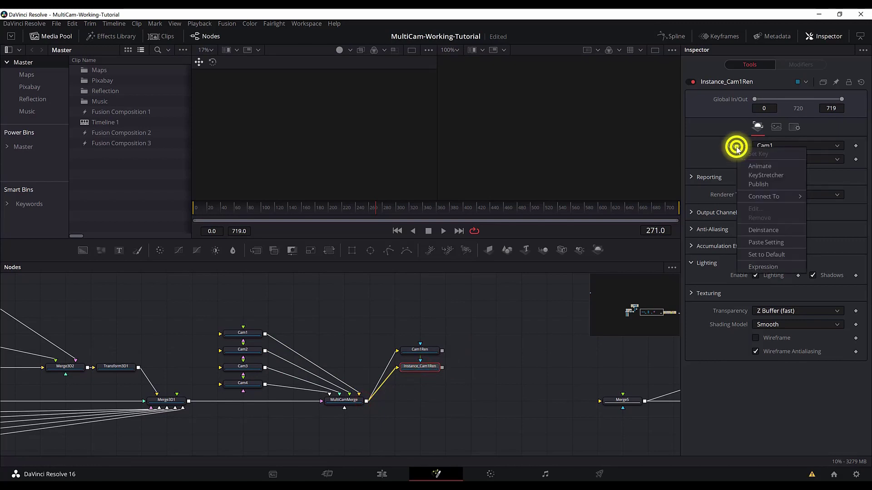
click(760, 230)
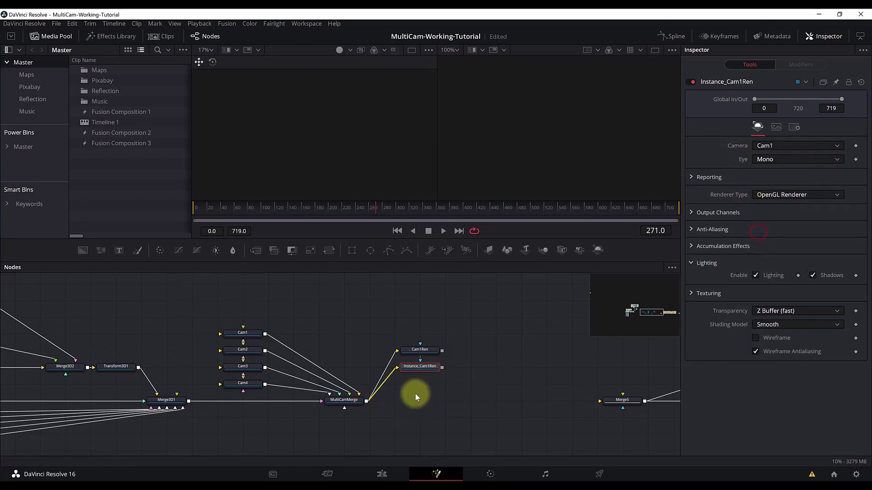
click(771, 148)
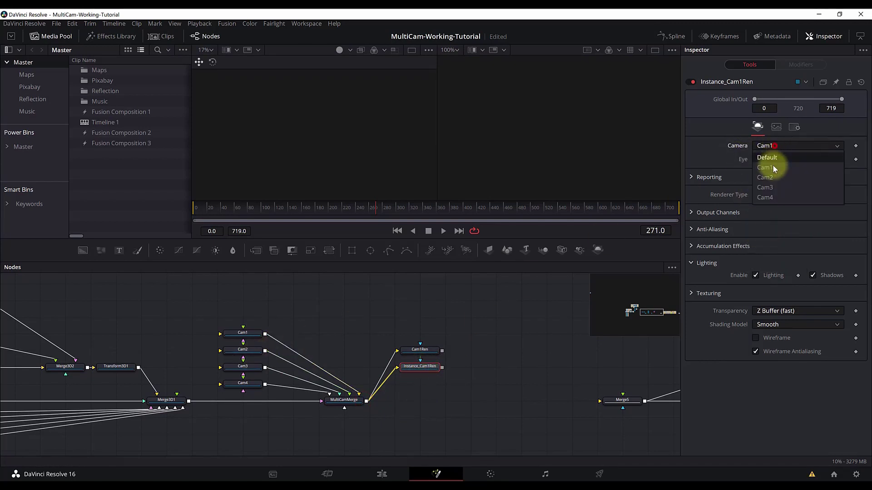
click(773, 174)
Step: Paste an instance of the Cam2 renderer below it and connect MultiCamMerge's output to this third renderer
click(429, 370)
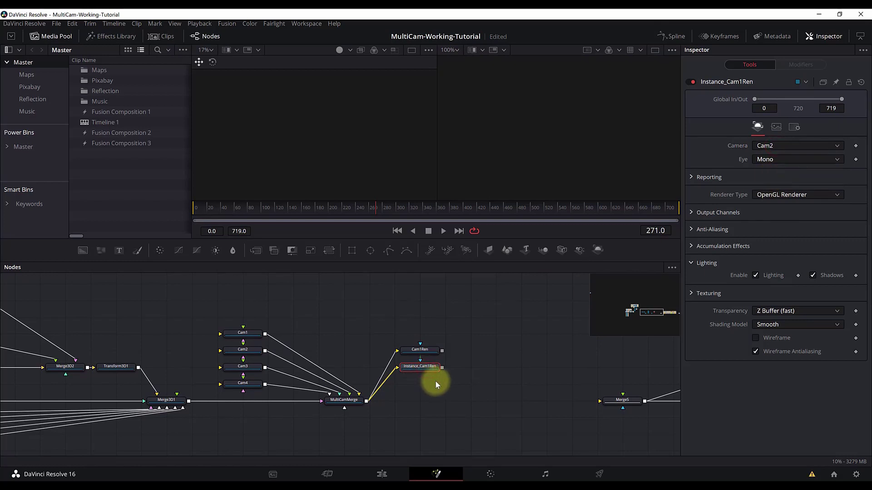
key(ctrl+shift+v)
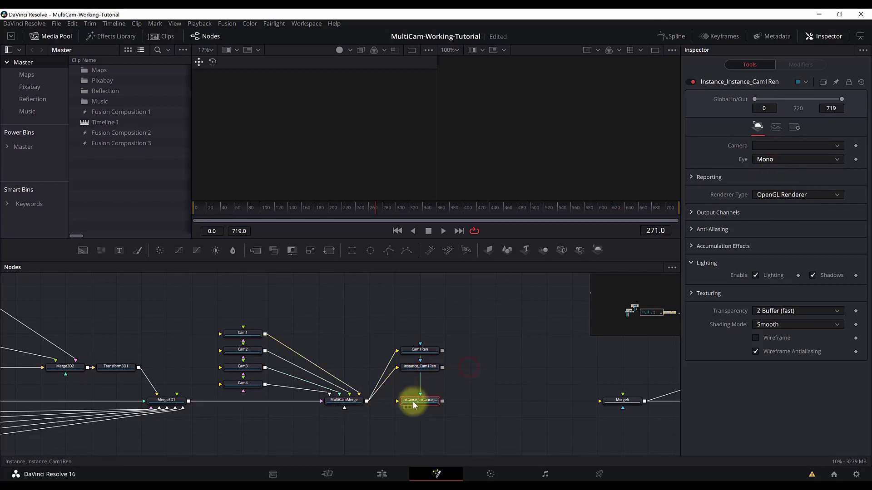
drag(367, 405, 420, 384)
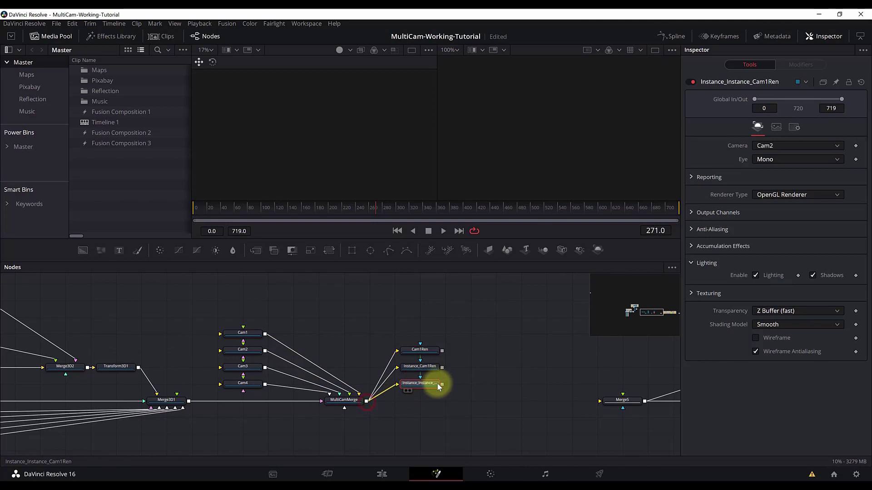
Step: Deinstance the third renderer's Camera setting and set it to Cam3
click(726, 145)
click(755, 227)
click(786, 145)
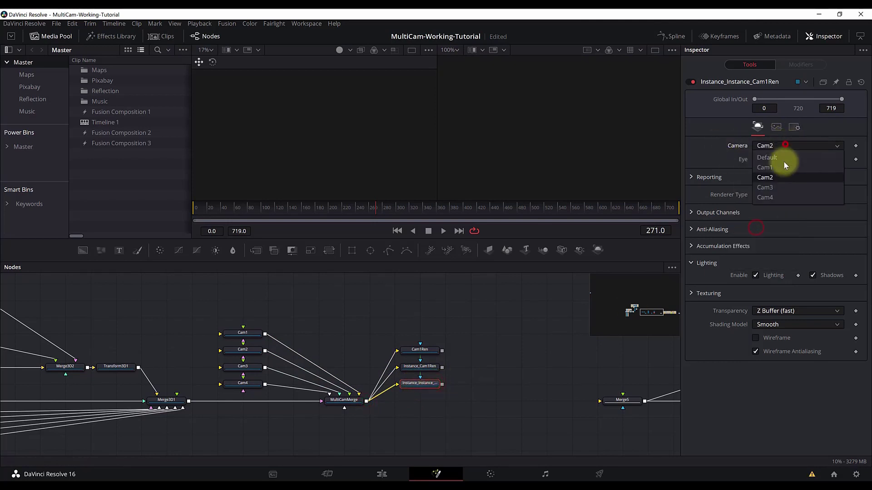
click(779, 184)
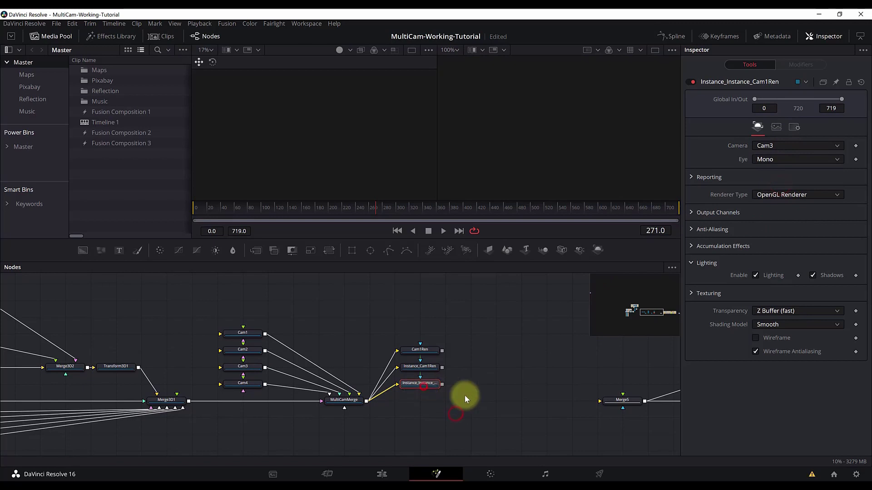
Step: Paste a fourth renderer as an instance at the column's end, connect it to MultiCamMerge, and set its deinstanced camera to Cam4
key(ctrl+shift+v)
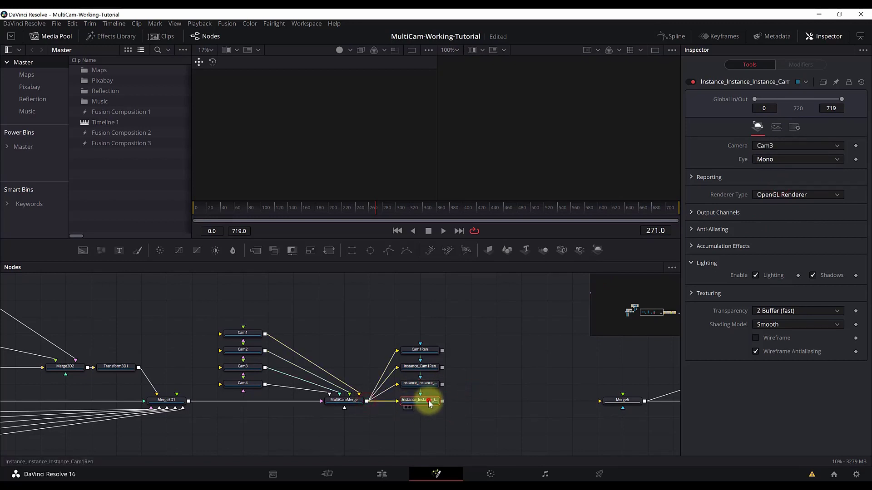
click(733, 145)
click(772, 194)
Step: Rename the three renderer instances Cam2Ren, Cam3Ren and Cam4Ren, and align all four renderers in an evenly spaced column
click(434, 353)
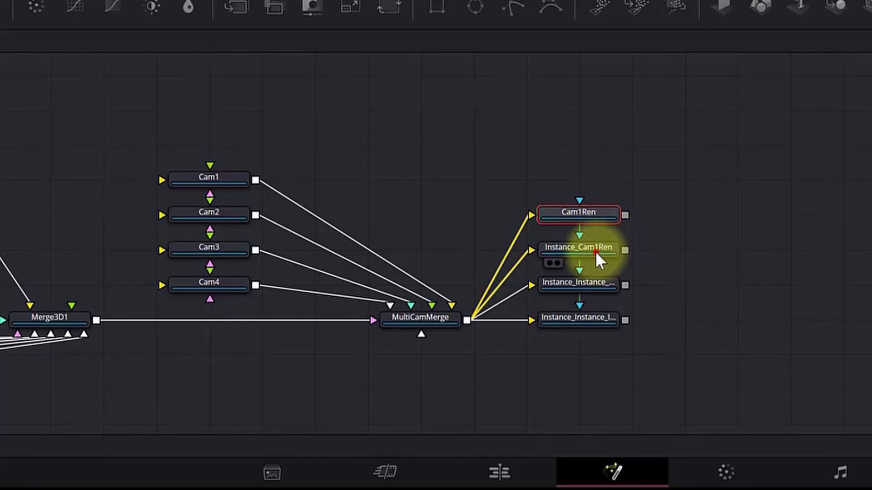
click(595, 252)
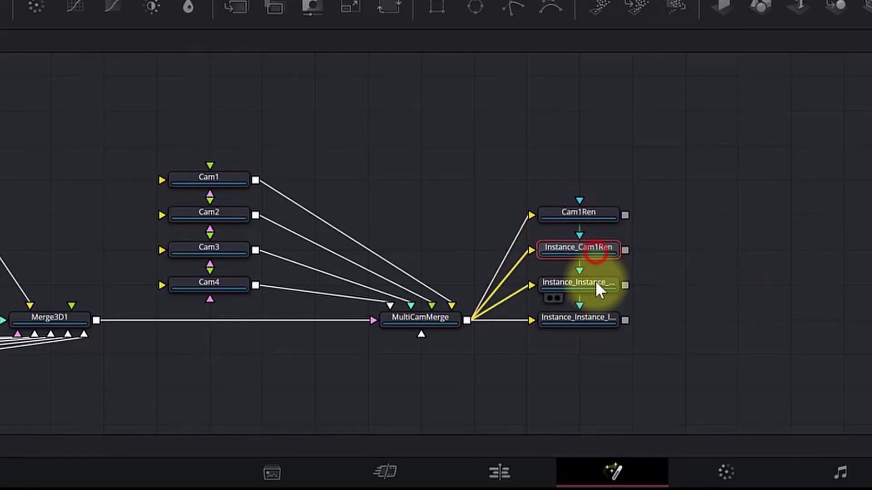
click(595, 285)
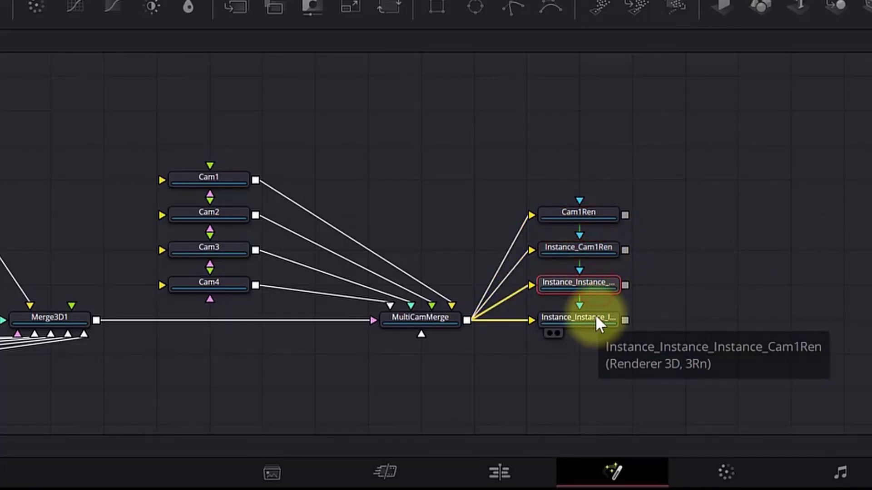
click(595, 314)
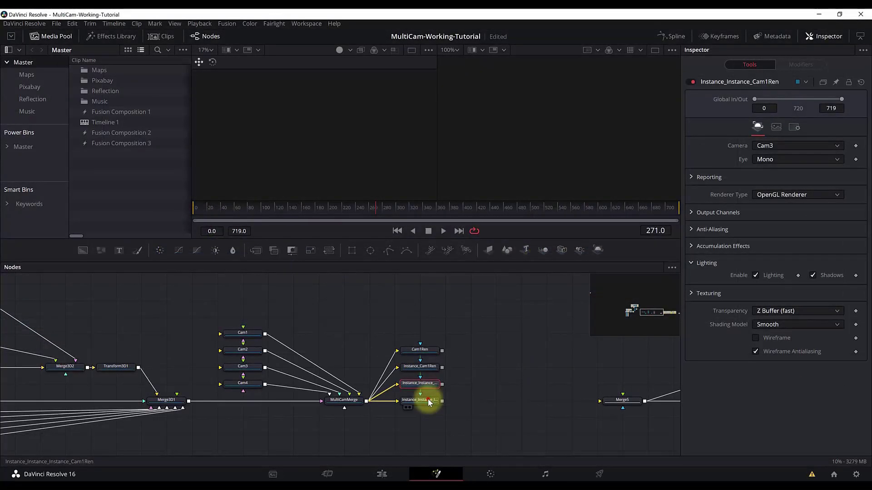
click(429, 367)
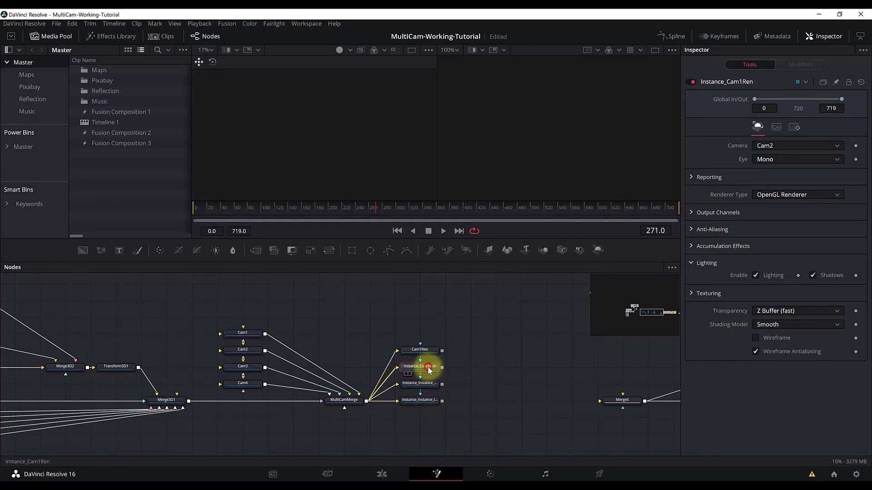
key(F2)
text(Cam2Ren)
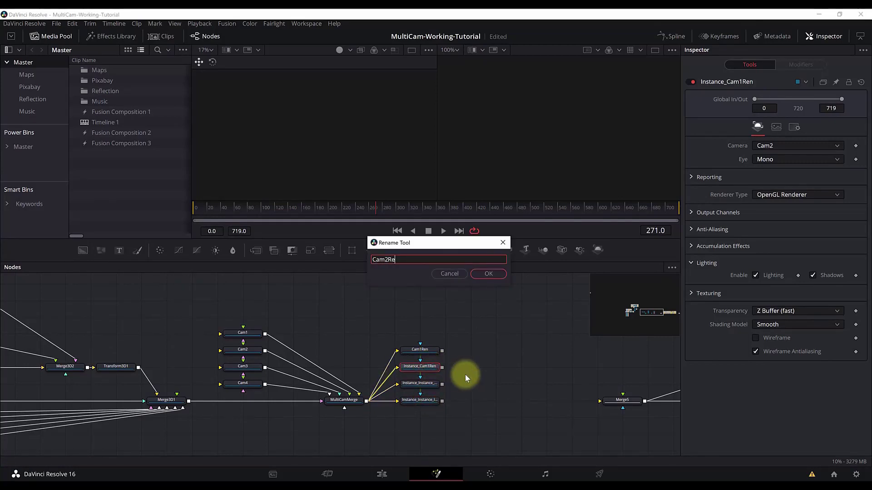
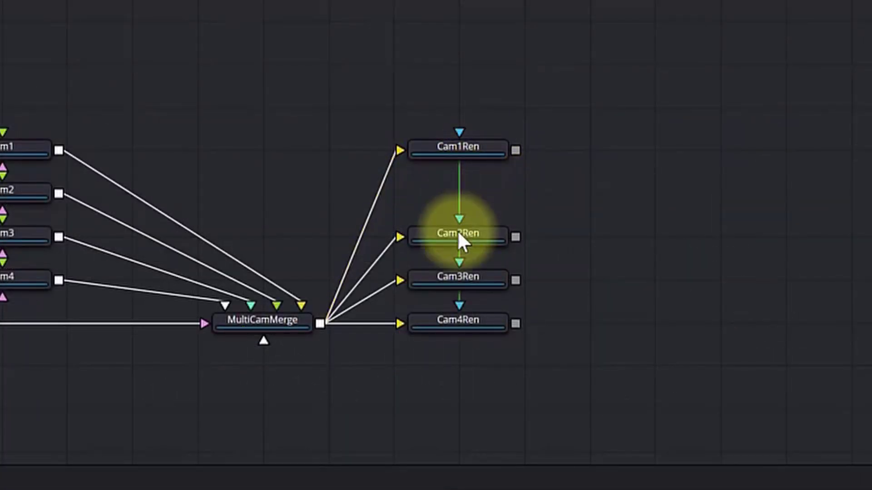
drag(498, 250, 459, 247)
drag(469, 150, 470, 190)
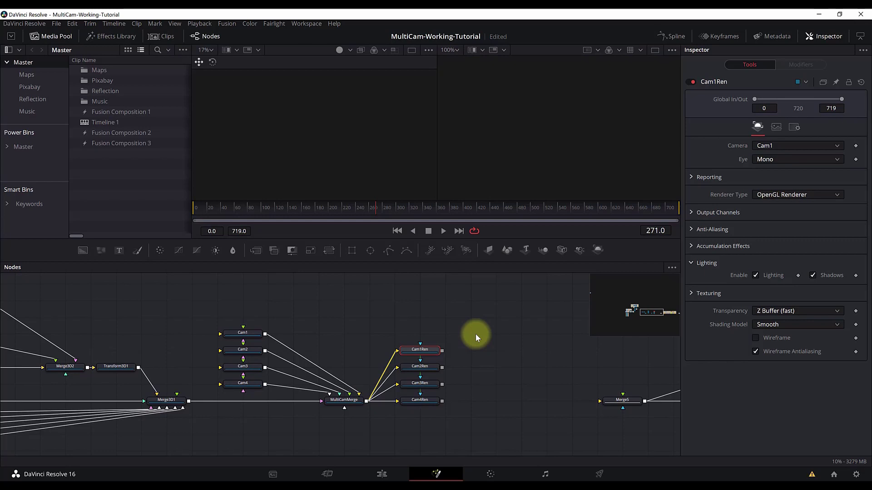
Step: Scrub the timeline to frame 141 with Cam1 selected, and through frame 277 to frame 623 with Cam3 selected
click(249, 335)
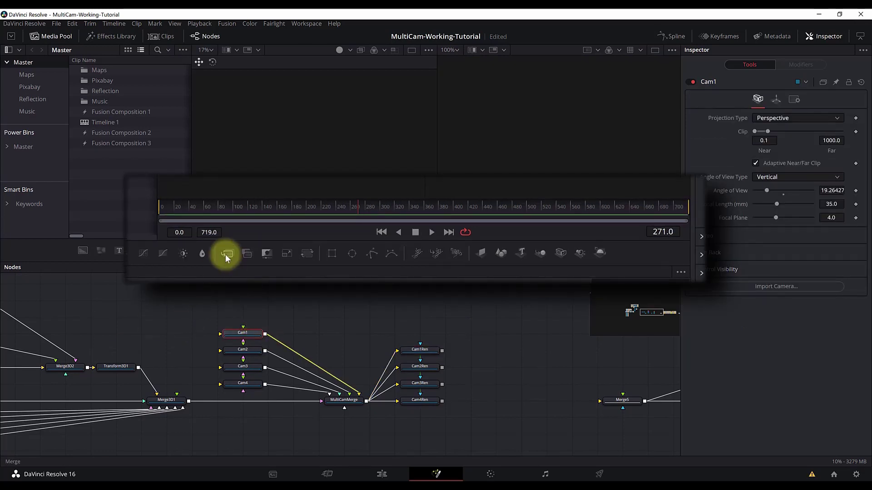
mouse_move(266, 210)
mouse_down()
mouse_move(275, 208)
mouse_move(263, 213)
mouse_up()
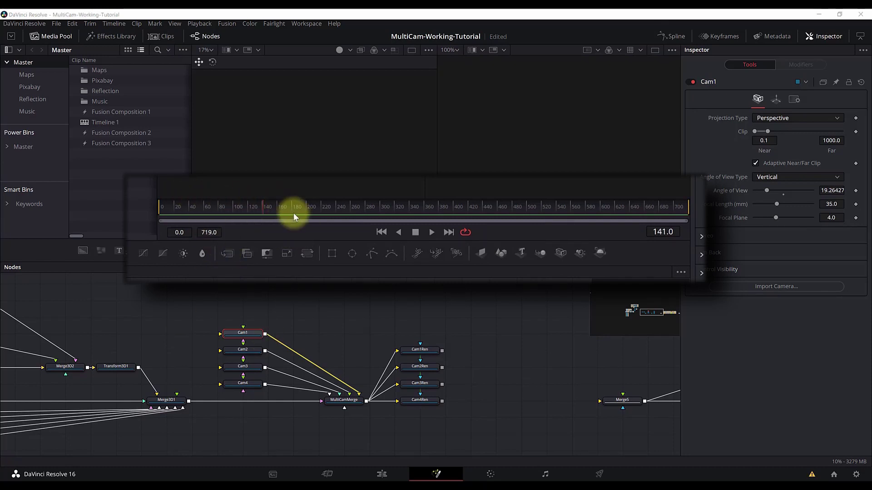
click(243, 366)
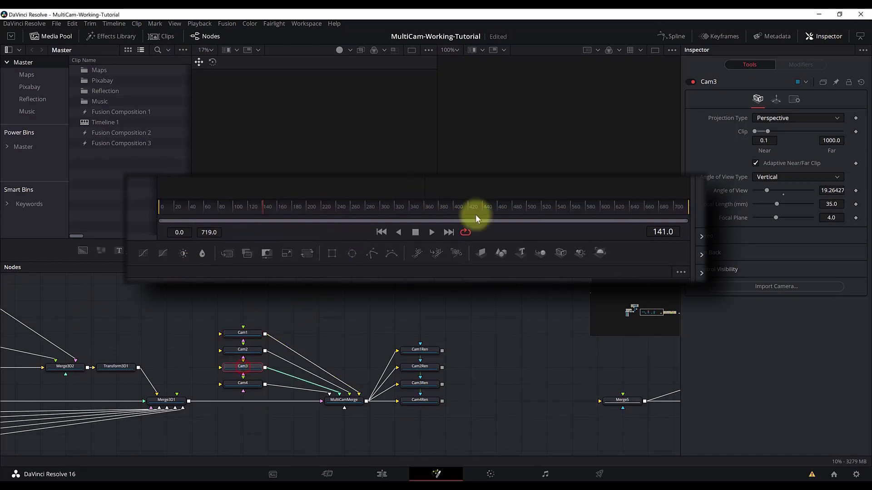
drag(163, 211, 364, 207)
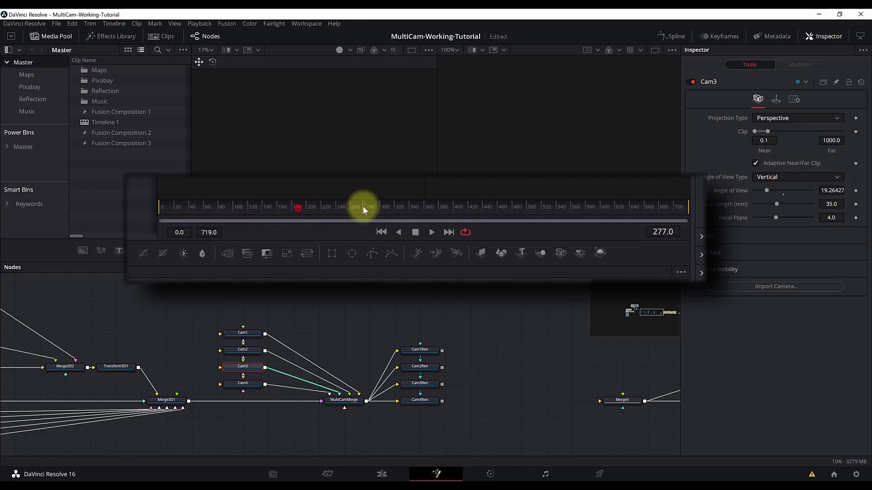
click(419, 213)
drag(582, 211, 617, 208)
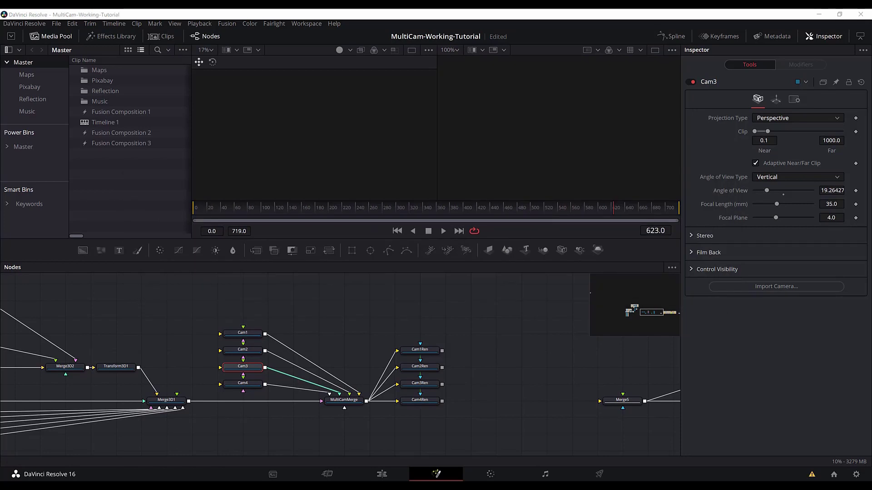
Step: Show Cam1 and then MultiCamMerge in the left viewer, and select the Cam1 node
click(249, 335)
key(1)
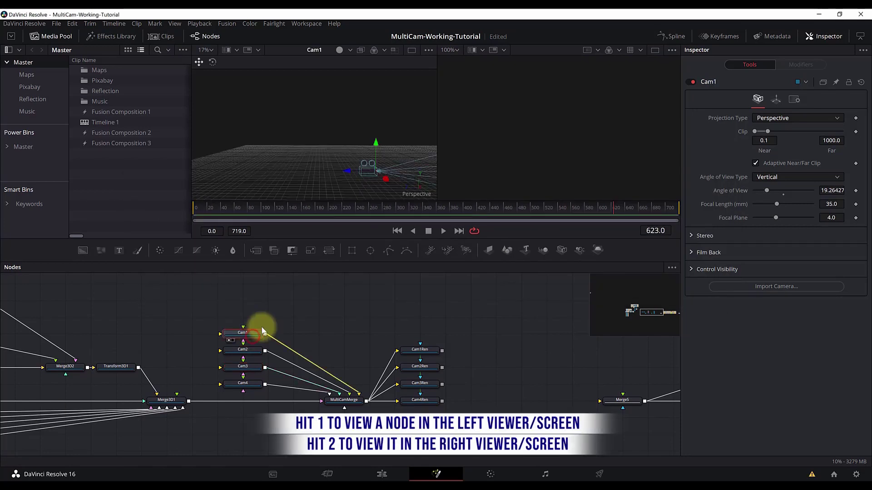
click(342, 402)
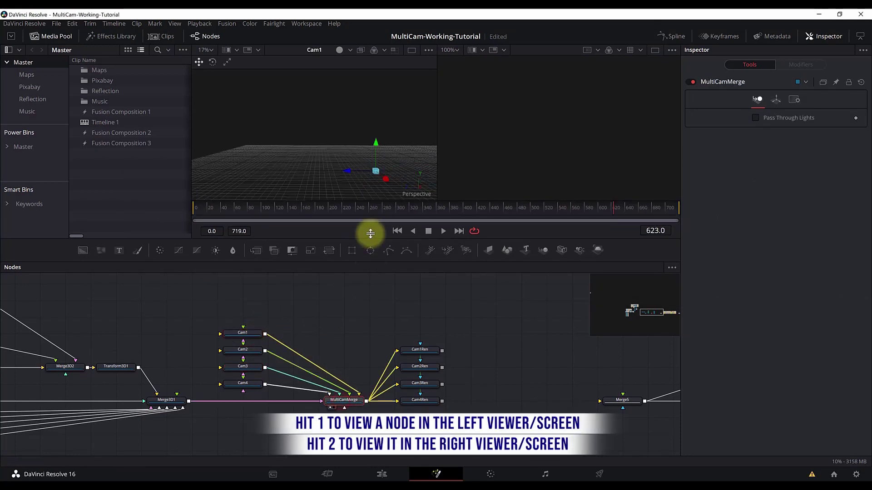
key(1)
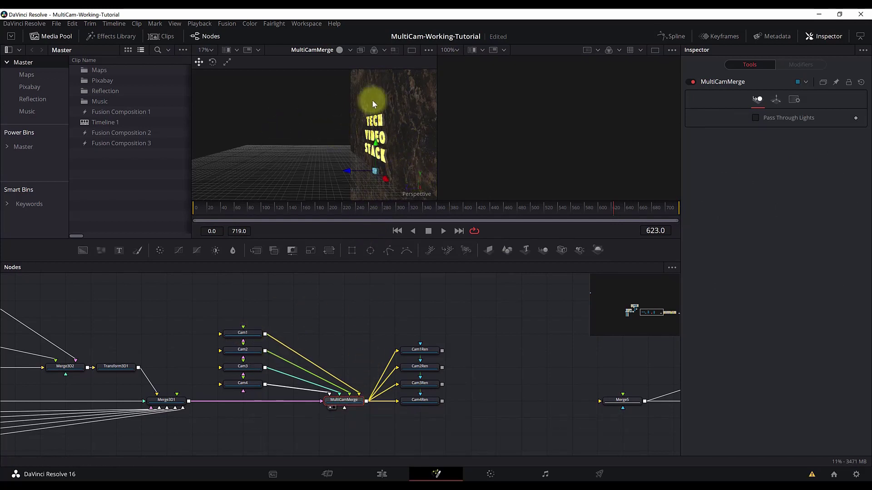
click(248, 339)
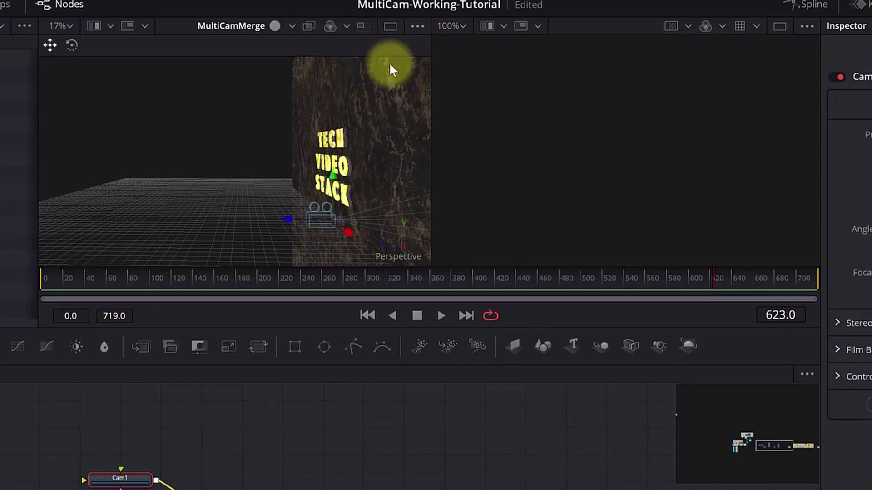
Step: Switch to a single-viewer layout and show all on-screen controls in the MultiCamMerge 3D view
click(390, 26)
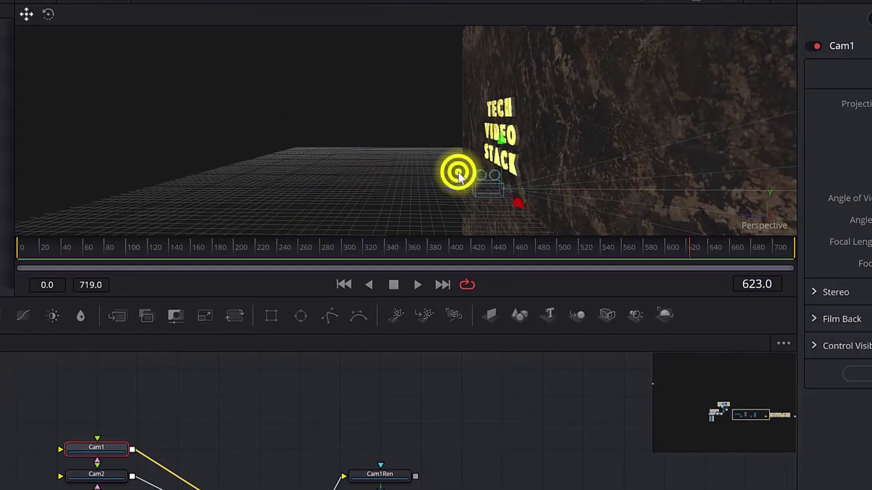
right_click(479, 201)
mouse_move(547, 349)
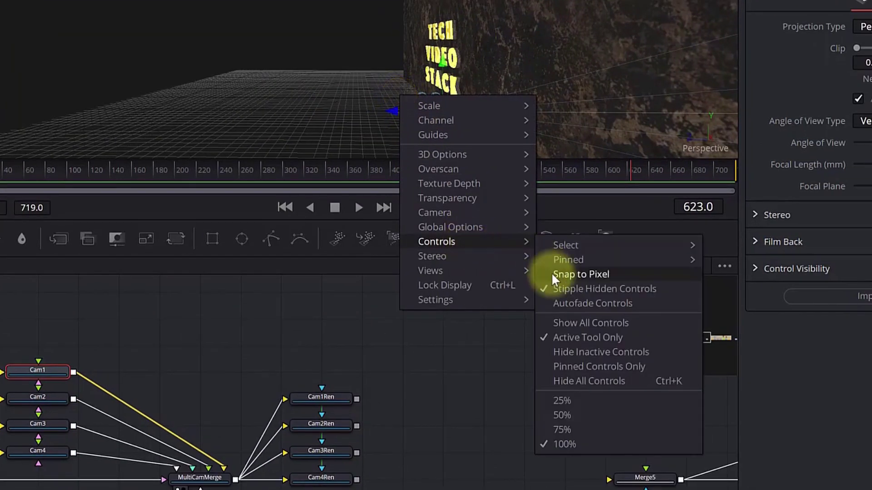
click(593, 323)
Step: Limit the MultiCamMerge view's on-screen controls to the active tool only
right_click(424, 196)
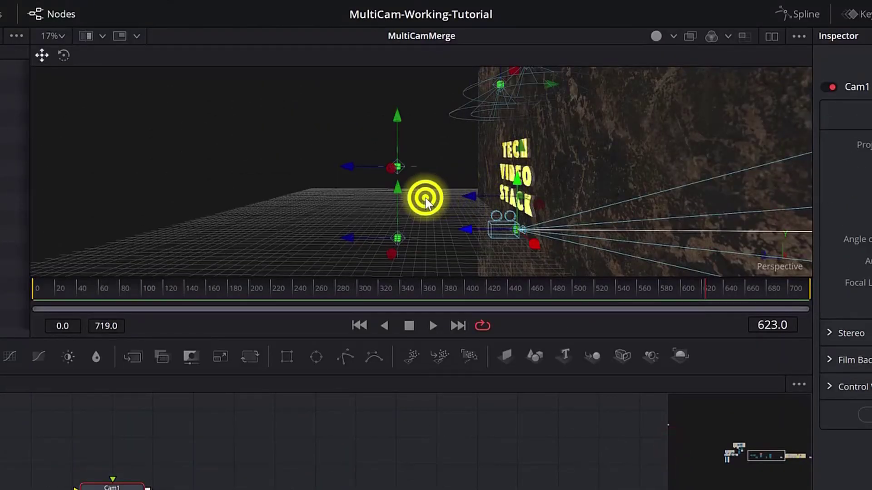
mouse_move(485, 349)
click(622, 440)
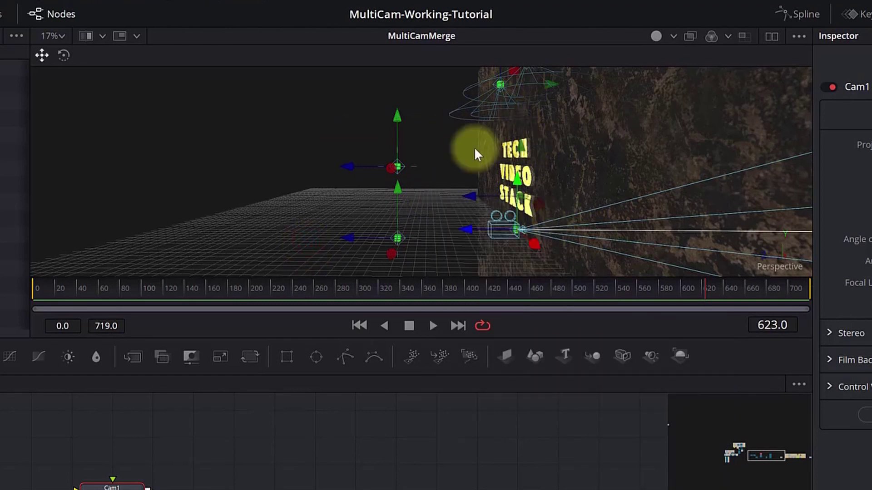
drag(394, 247, 417, 239)
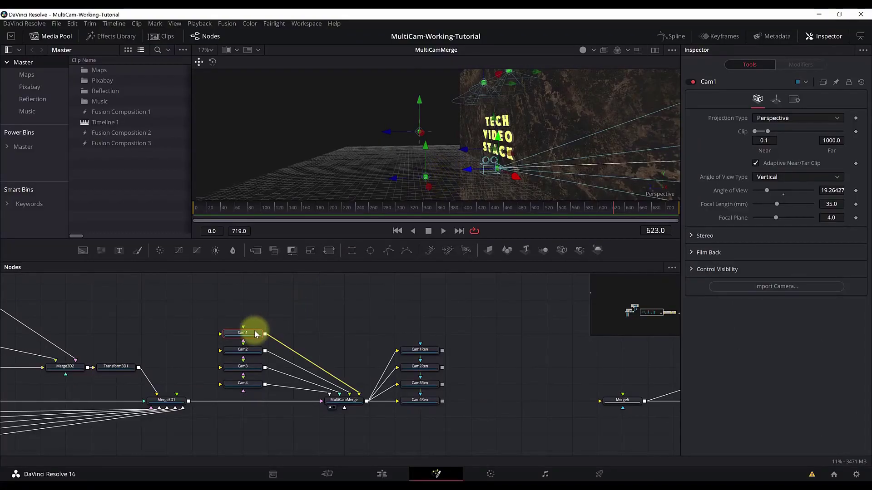
right_click(442, 166)
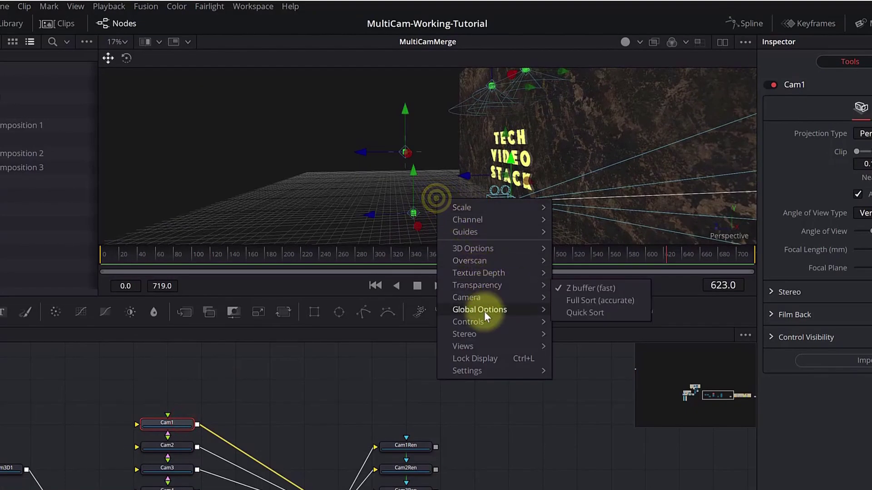
mouse_move(492, 321)
click(607, 402)
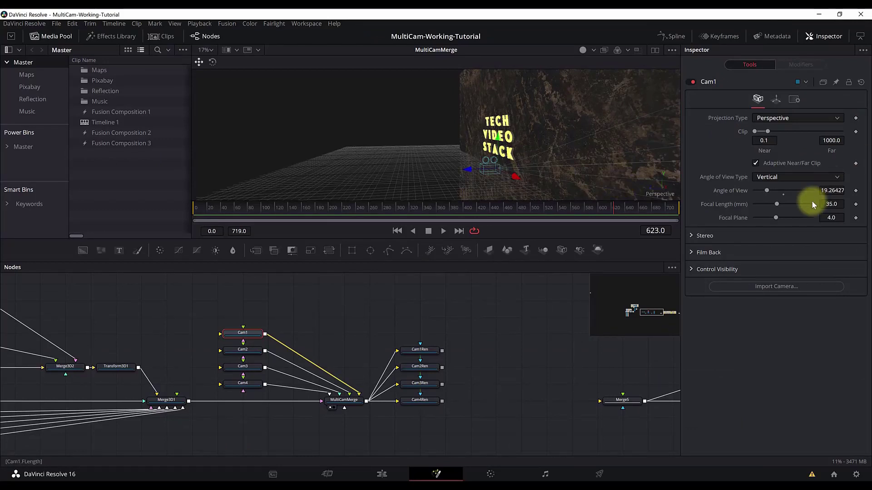
Step: Go to frame 0, set Cam1's Angle of View to 33.3 and keyframe it
click(776, 99)
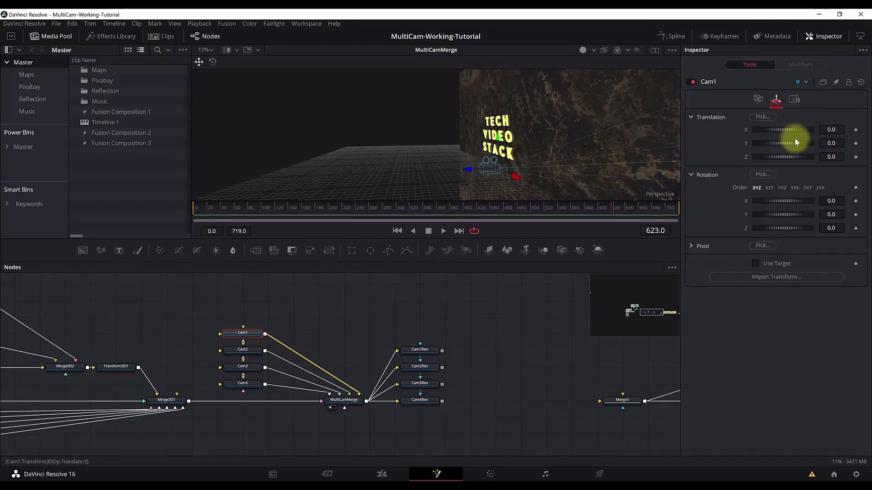
click(757, 99)
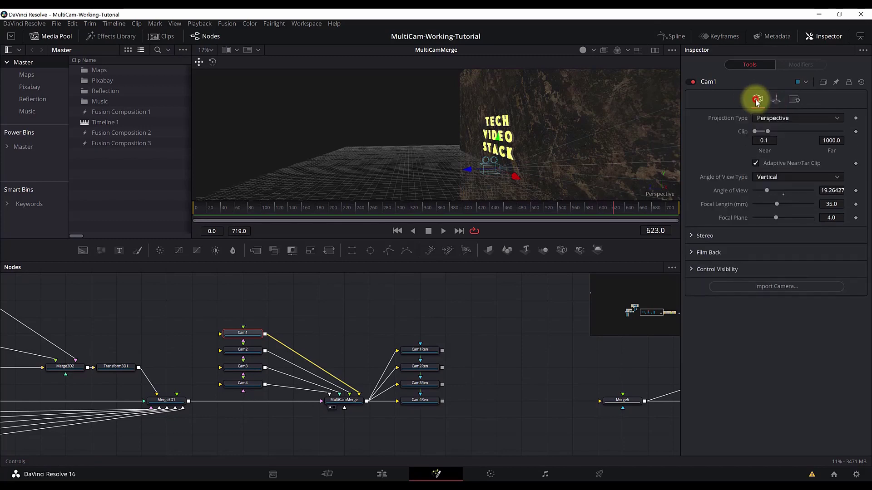
click(197, 208)
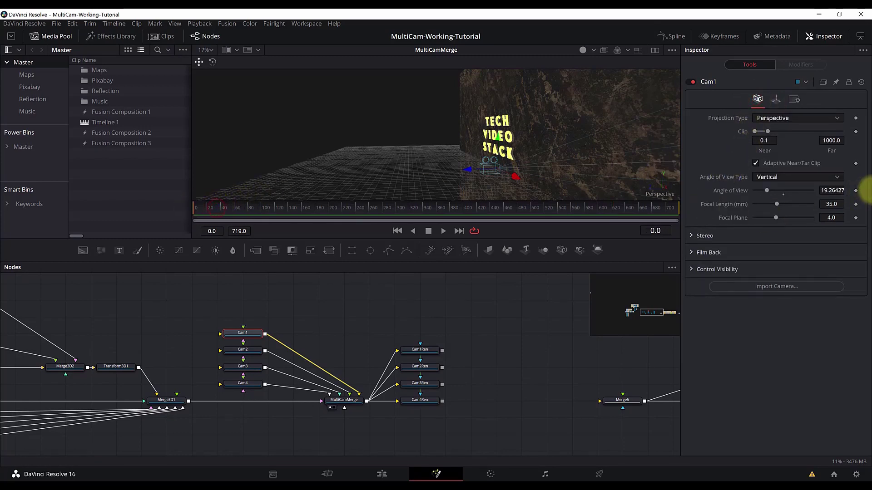
click(856, 192)
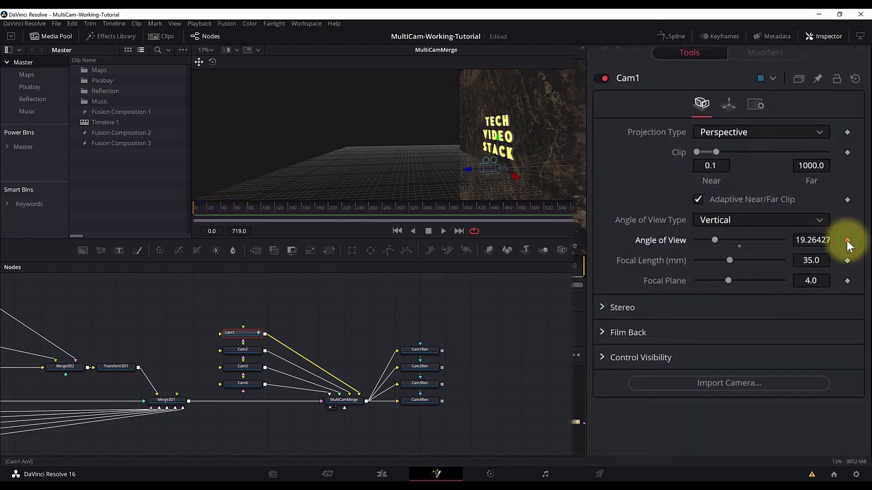
click(829, 191)
key(ctrl+a)
text(33.3)
key(Tab)
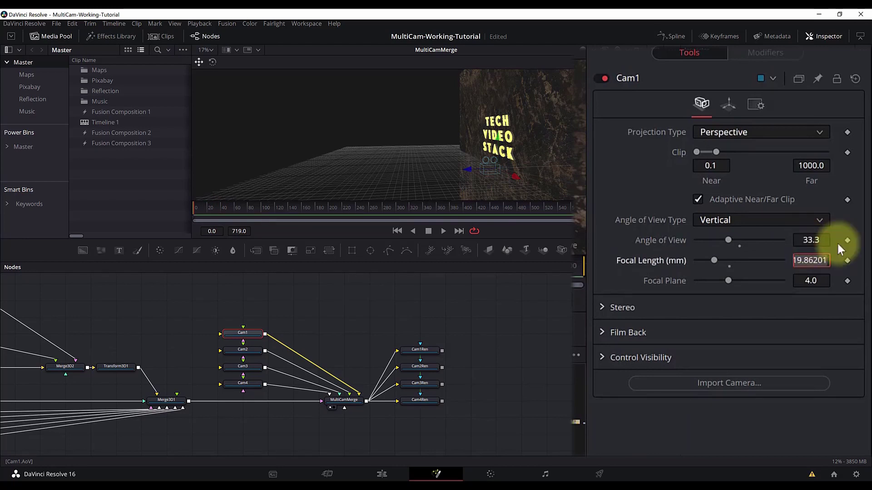
click(848, 240)
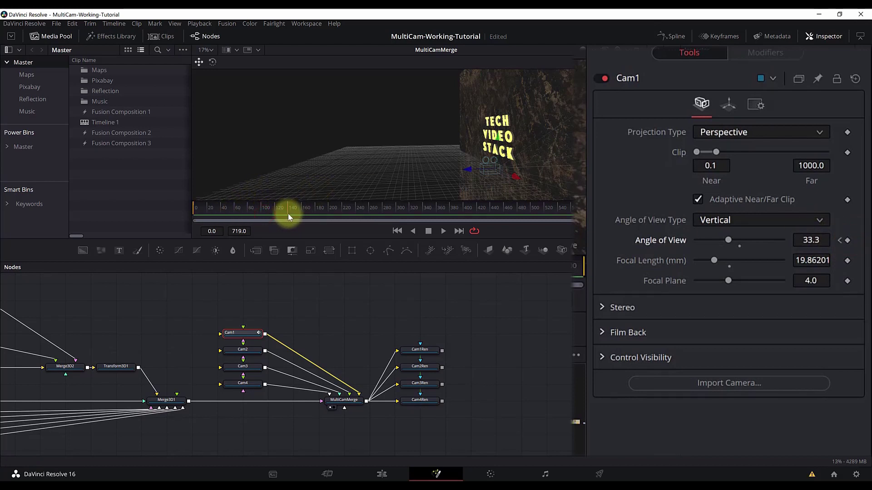
Step: Animate Cam1's Translate and Rotate groups to set their first keyframes at frame 0
click(728, 105)
right_click(646, 154)
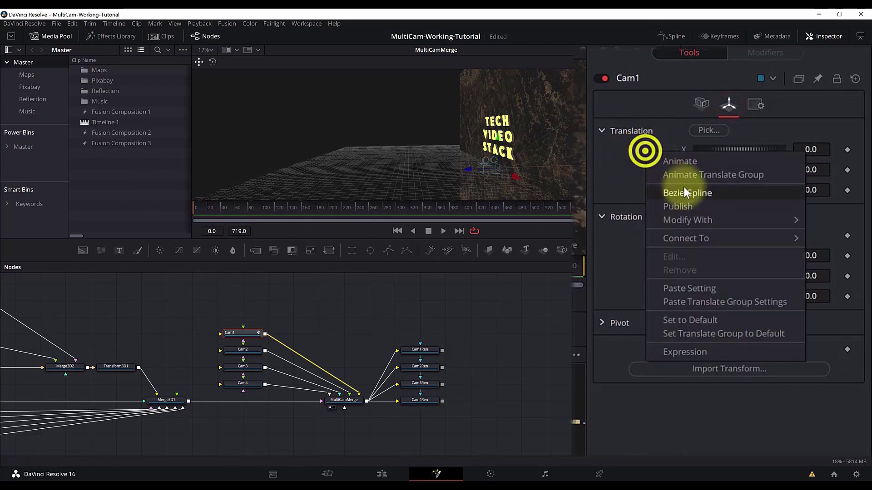
click(691, 173)
right_click(635, 244)
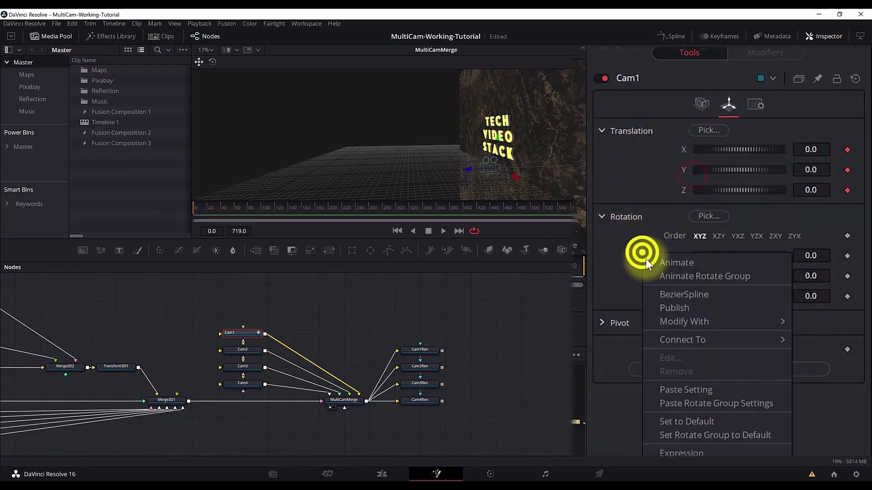
click(667, 276)
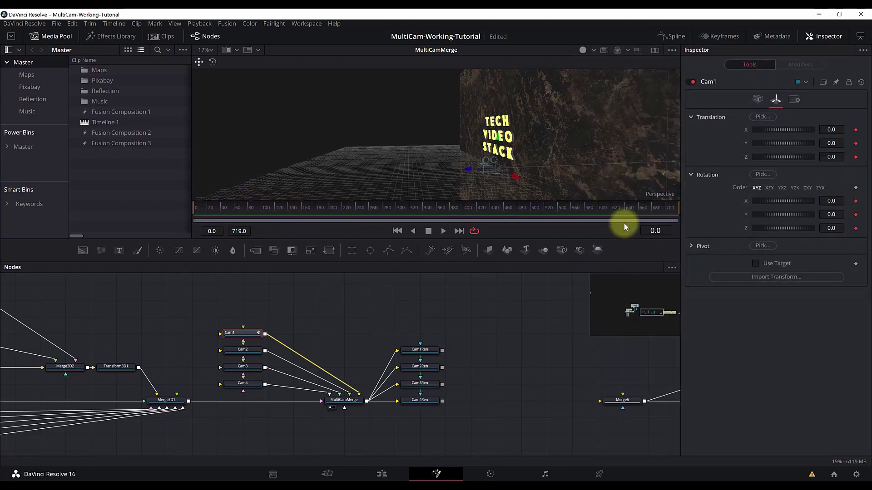
Step: Go to frame 140 and set Cam1's Angle of View to 23
click(655, 230)
text(14)
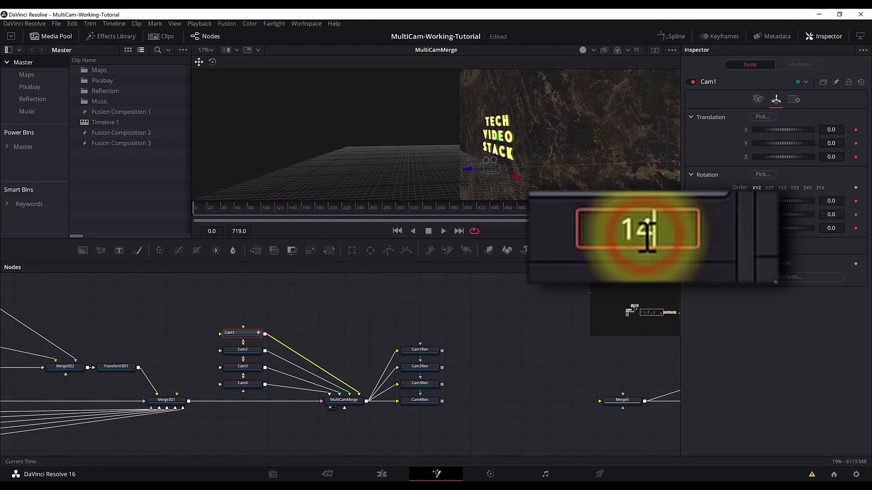
text(0)
key(Return)
click(758, 99)
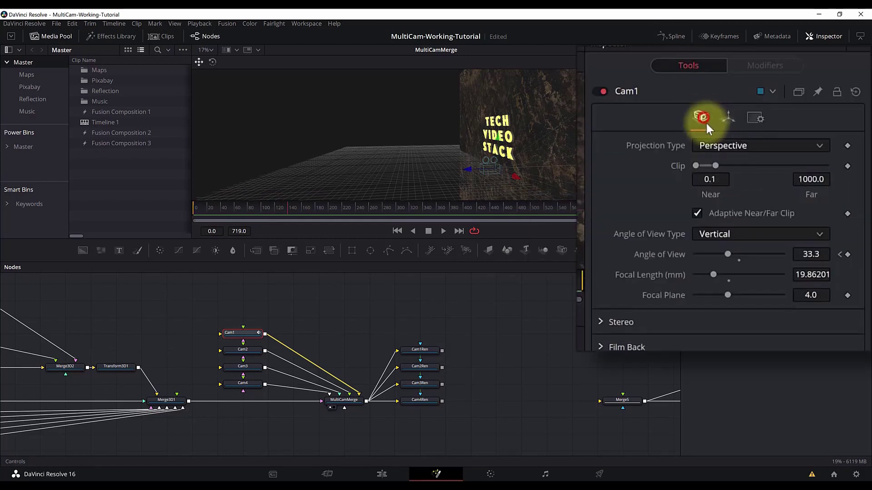
click(816, 252)
text(23)
key(Tab)
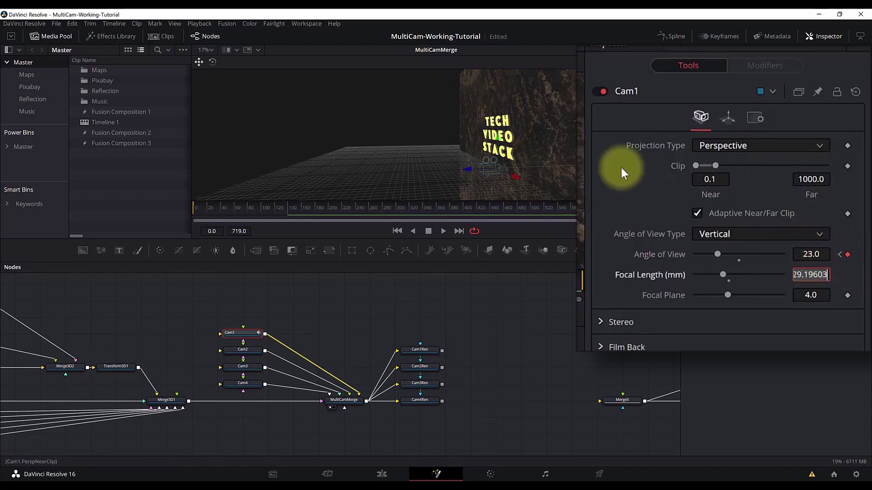
Step: At frame 140, set Cam1's translation to X -1.231, Y 0.178, Z 1.518639 and its rotation to X 30.09986, Y -31.5, Z 4.075284
click(731, 129)
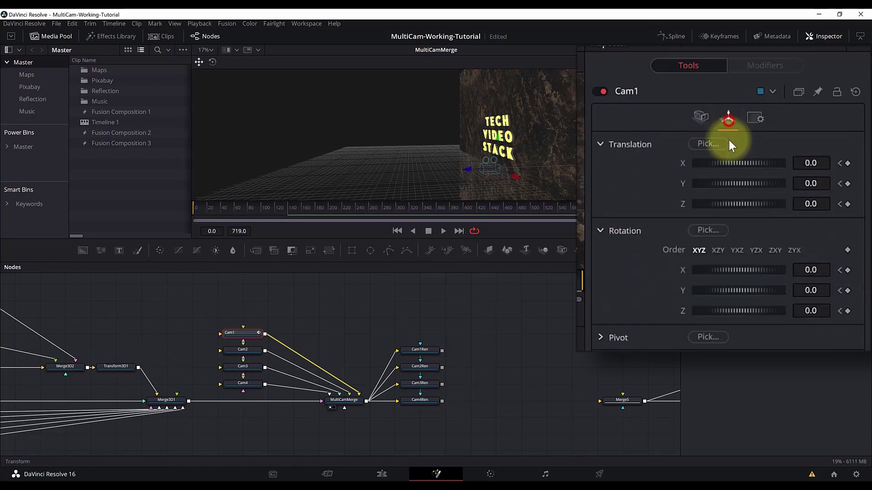
click(806, 164)
text(-1.231)
key(Tab)
text(0.178)
key(Tab)
text(1.518639)
key(Tab)
text(30.09986)
key(Tab)
text(-31.5)
key(Tab)
text(1.5)
key(BackSpace)
key(BackSpace)
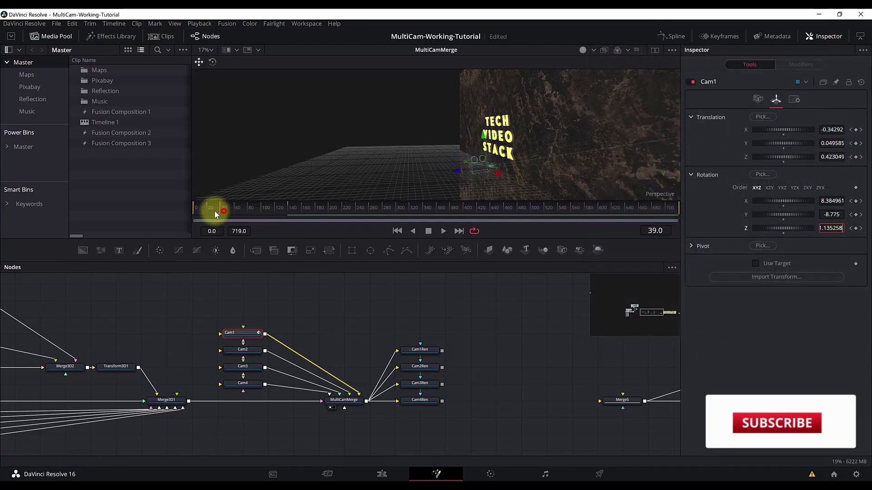
Step: At frame 0, set Cam1's translation to X -2.188, Y 0.178, Z 1.518639 and its rotation to X 30.09986, Y -15.8355, Z 4.075284
drag(215, 215, 195, 207)
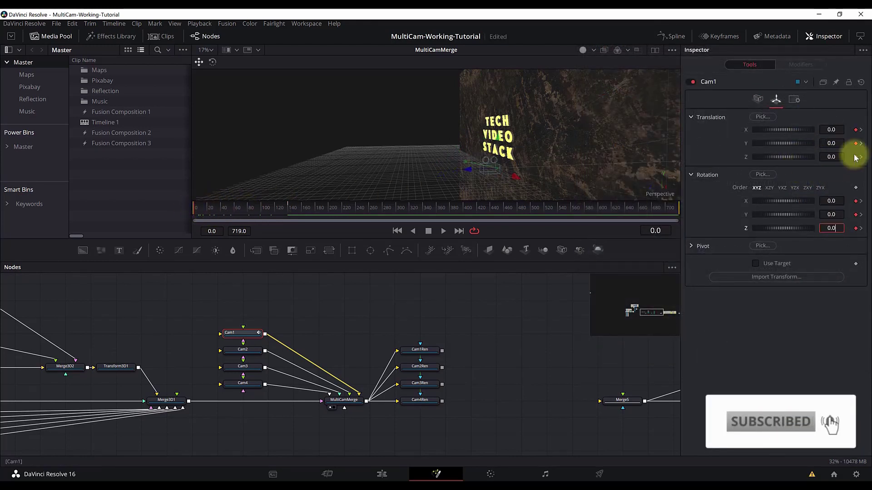
click(831, 129)
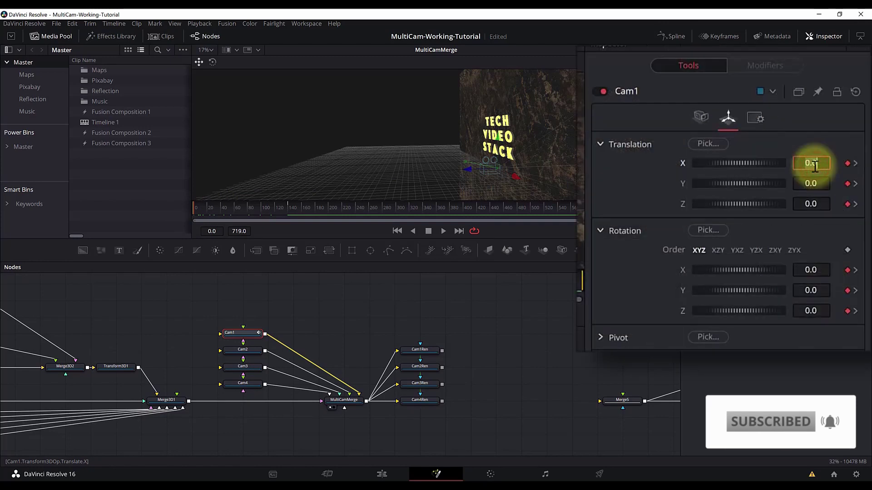
text(-2.158)
key(Tab)
text(0.178)
key(Tab)
text(1.518639)
key(Tab)
text(30.09986)
key(Tab)
text(-15.8355)
key(Tab)
text(4.07528)
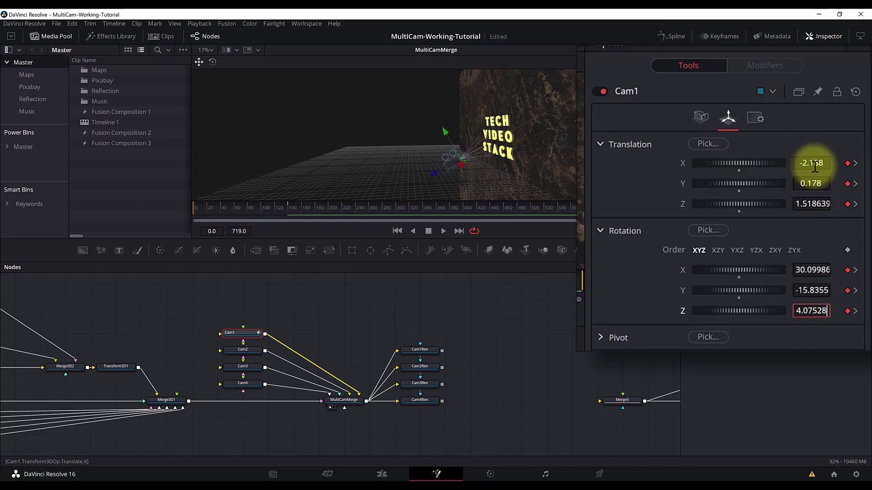
text(4)
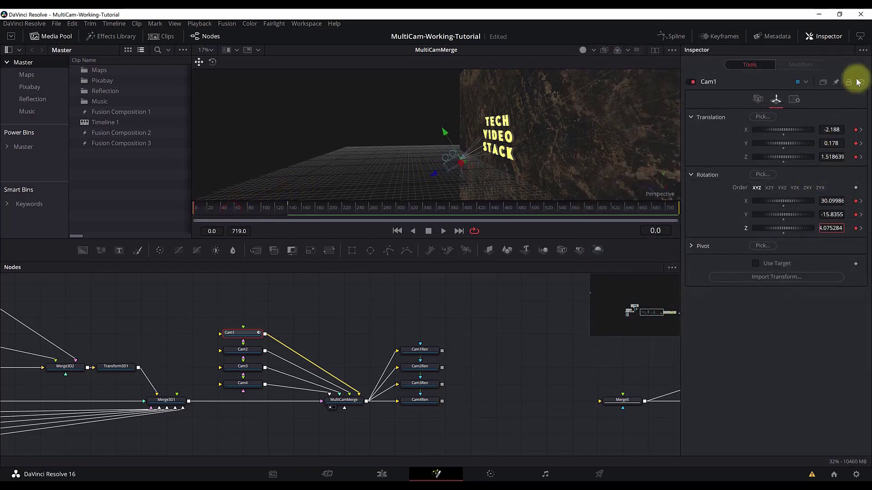
Step: Review Cam1's keyframed angle of view, translation and rotation at frames 0 and 140
click(758, 99)
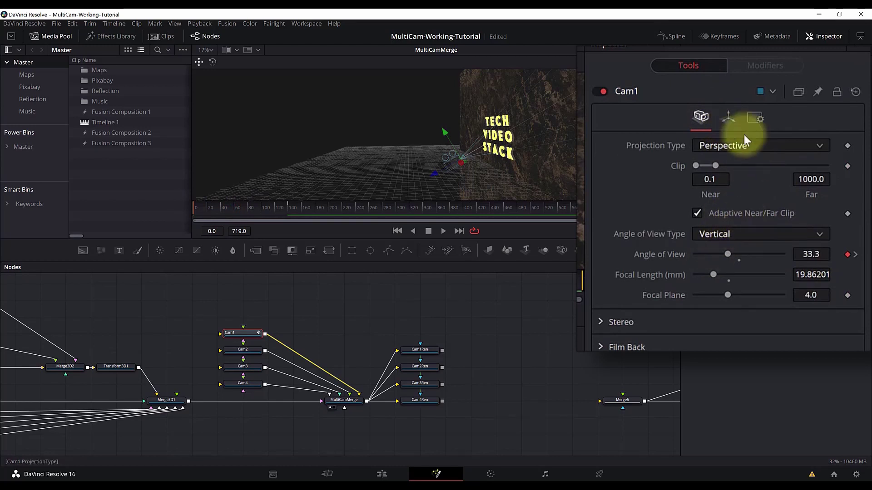
click(729, 119)
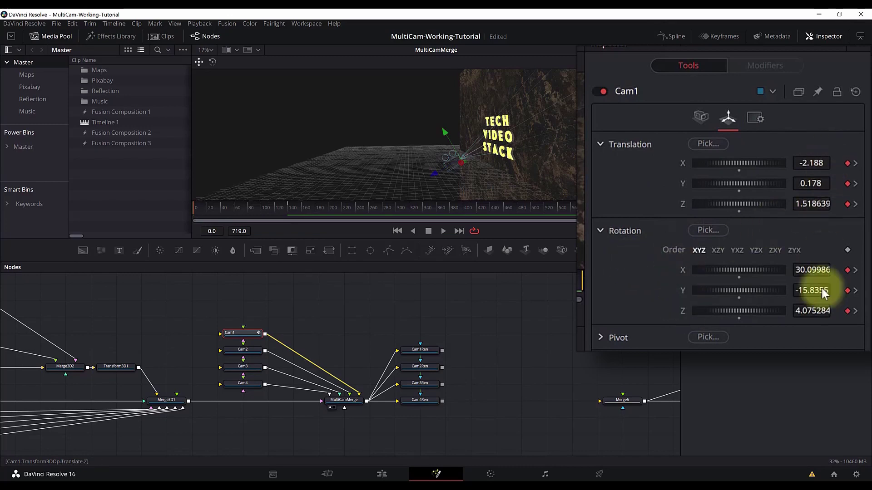
click(290, 211)
drag(291, 214, 288, 210)
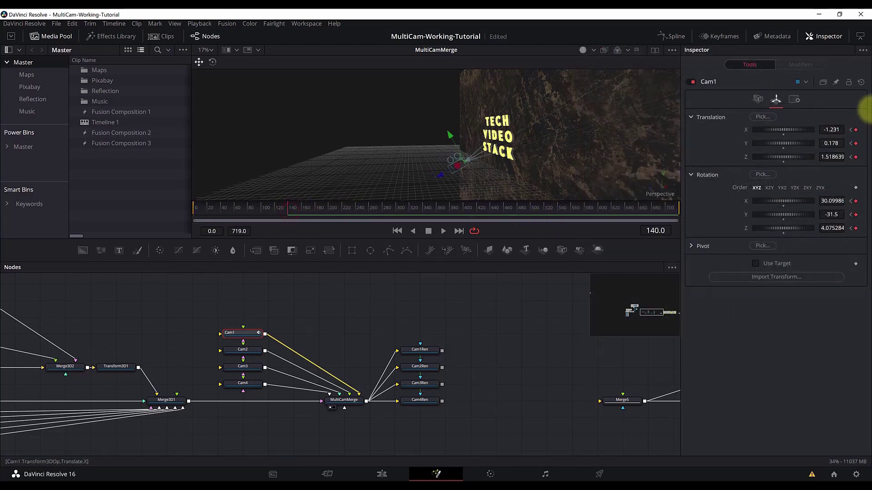
click(759, 98)
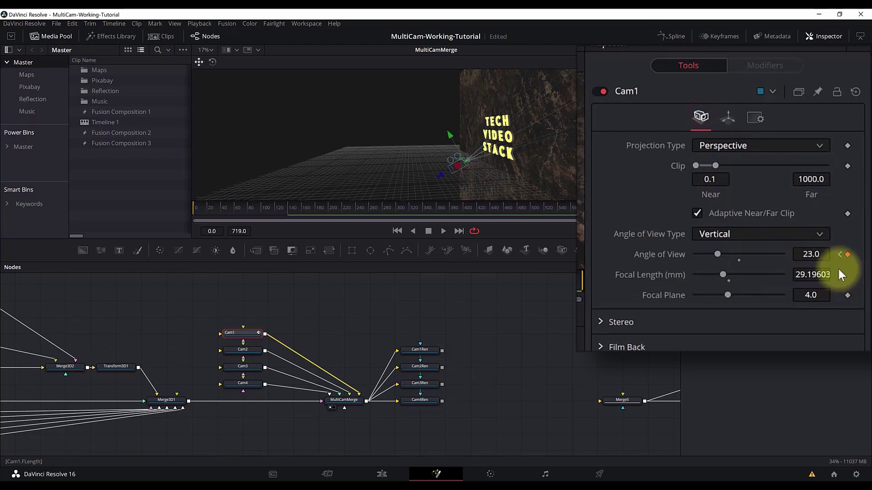
click(776, 99)
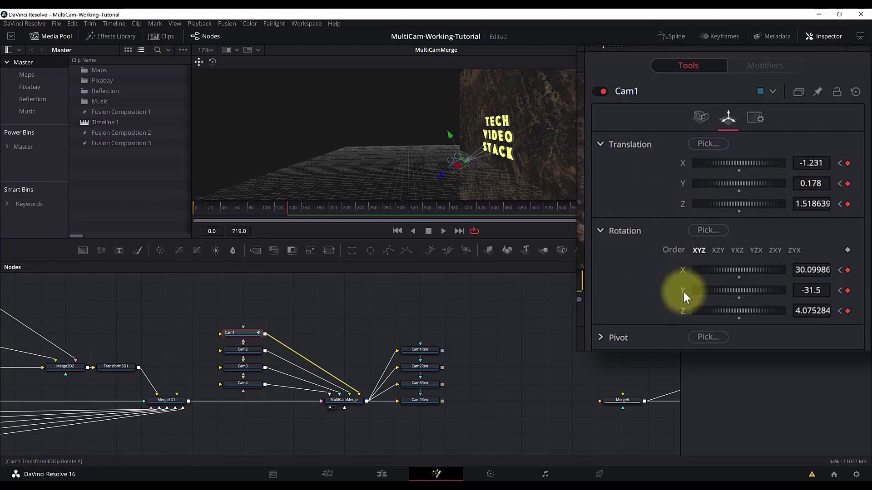
Step: Scrub the timeline between frames 0 and 140 to preview Cam1's movement from different viewing angles
mouse_move(252, 213)
mouse_down()
mouse_move(192, 211)
mouse_move(265, 218)
mouse_up()
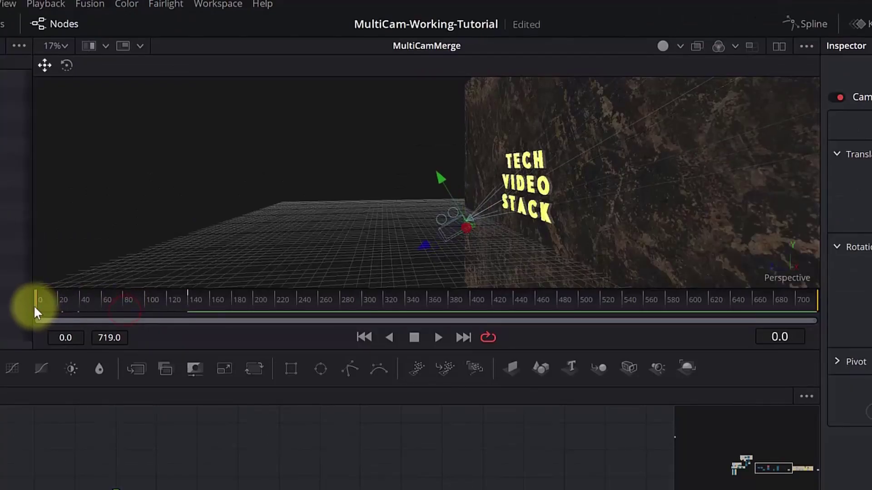
drag(150, 320, 194, 302)
drag(336, 232, 449, 221)
drag(229, 302, 110, 296)
click(34, 302)
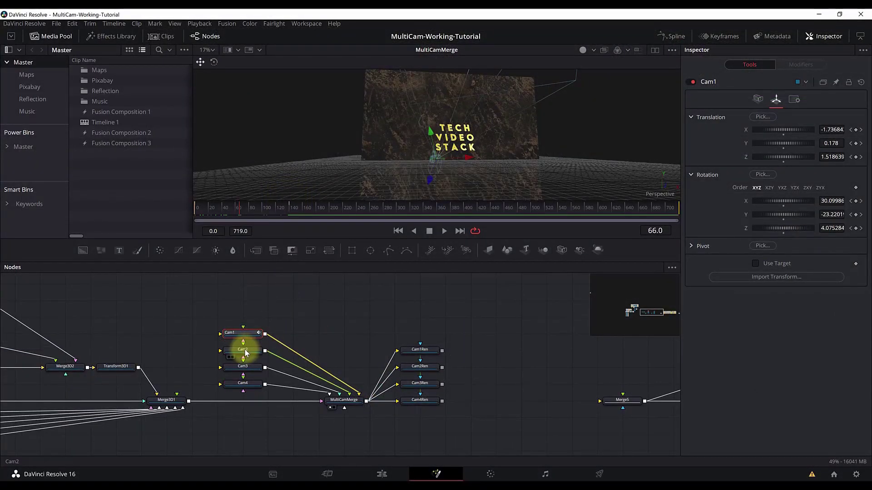
Step: Select Cam2, go to frame 120, and turn on keyframing for its translation and rotation
click(246, 354)
drag(376, 207, 279, 209)
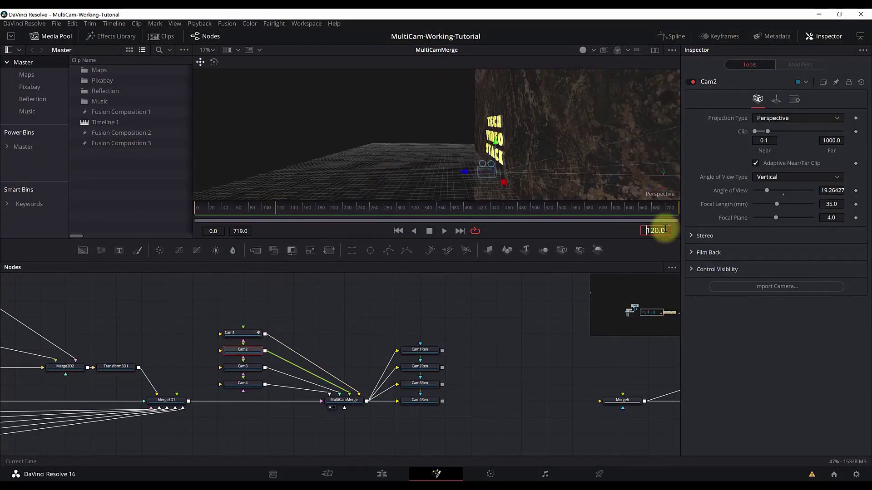
click(776, 99)
right_click(708, 189)
click(705, 219)
Step: At frame 120, set Cam2's translation to X 0.694, Y 3.883, Z 1.834913 and its rotation to X -41.6, Y 21.1, Z -0.9194
click(835, 130)
text(0.694)
key(Tab)
text(3.883)
key(Tab)
text(1.834913)
key(Tab)
text(-41.6)
key(Tab)
text(21.1)
key(Tab)
text(-0.9194)
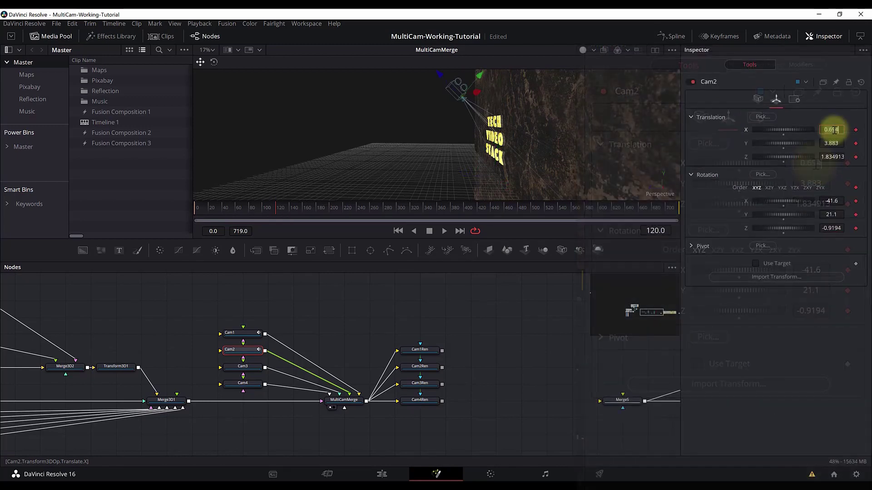
Step: At frame 272, set Cam2's translation to X 0.723 and Y 2.143, and its X rotation to 10.6
click(655, 231)
text(272)
key(Return)
click(838, 131)
text(0.723)
key(Tab)
text(2.143)
key(Tab)
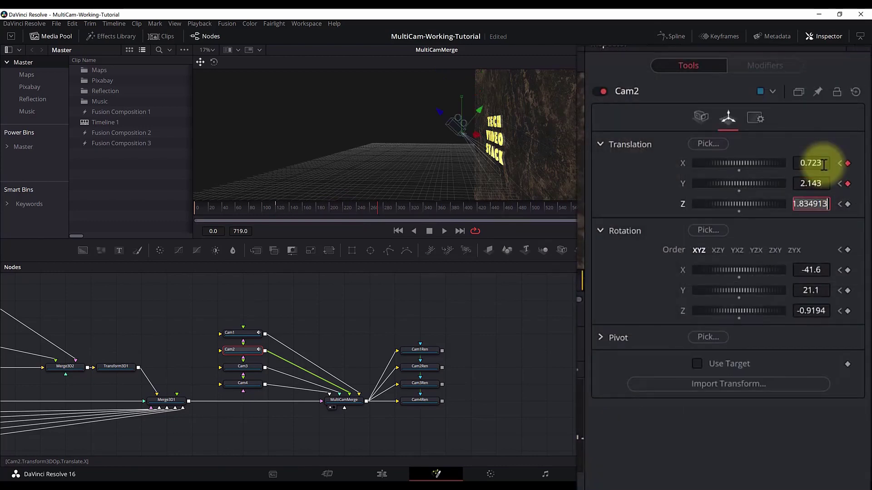
key(Tab)
text(10.6)
key(Tab)
key(Tab)
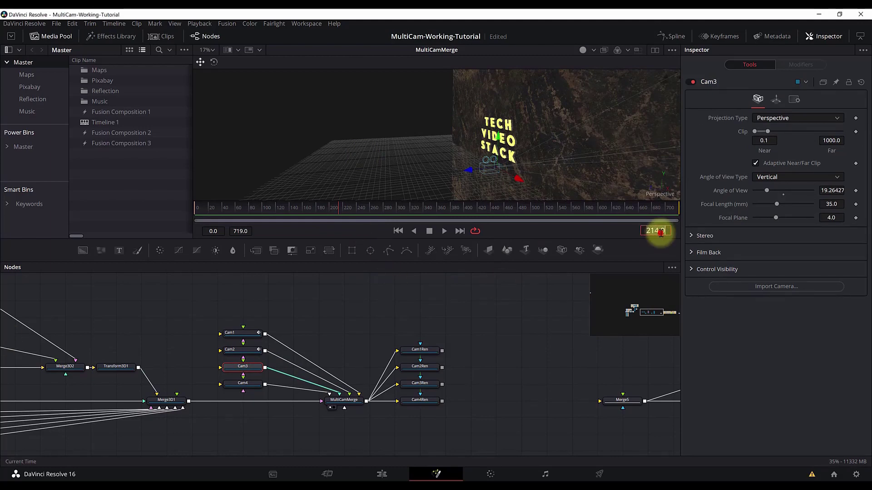
Step: Turn on keyframing for Cam3's angle of view, translation and rotation around frame 250
click(856, 190)
click(728, 117)
right_click(777, 172)
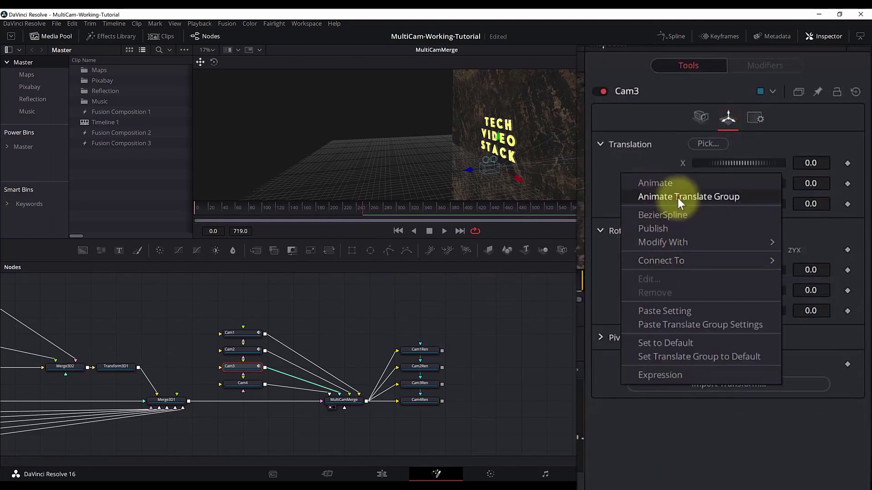
click(685, 197)
Step: Set Cam3's translation to Y 0.573 and Z 1.91 and its rotation to X 29.9, Y -33.3, Z 12.65324 at its first keyframe
click(803, 162)
key(Tab)
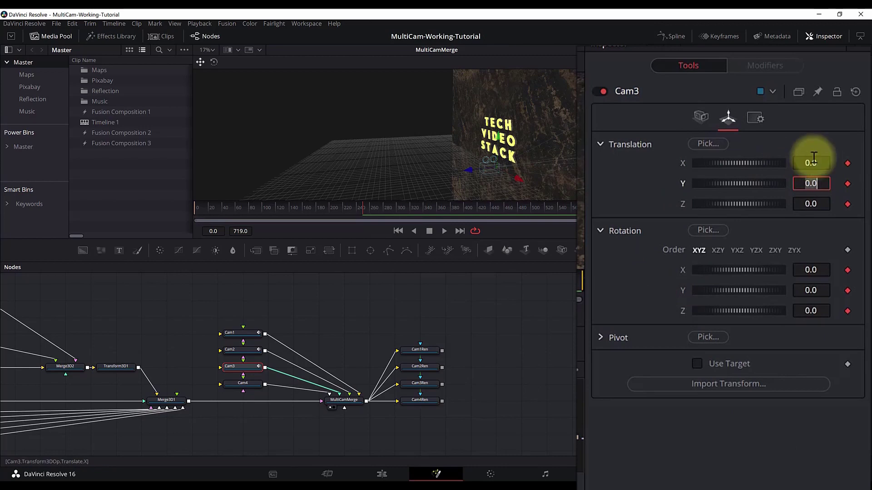
text(0.53)
key(Tab)
text(1.91)
key(Tab)
text(29.9)
key(Tab)
text(-33.3)
key(Tab)
text(12.6)
key(Return)
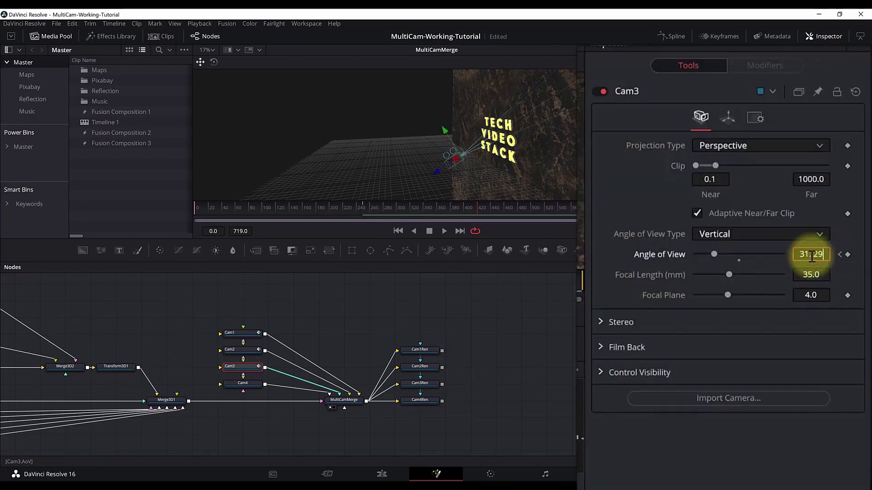
Step: Around frame 420, set Cam3's translation to X -0.245, Y 0.95, Z 1.33, adjust its rotation, and preview the move
click(819, 165)
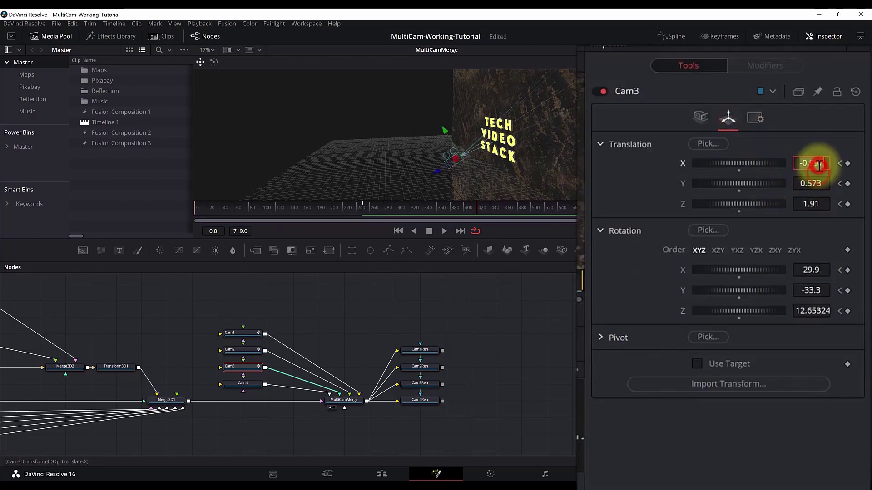
text(-0.245)
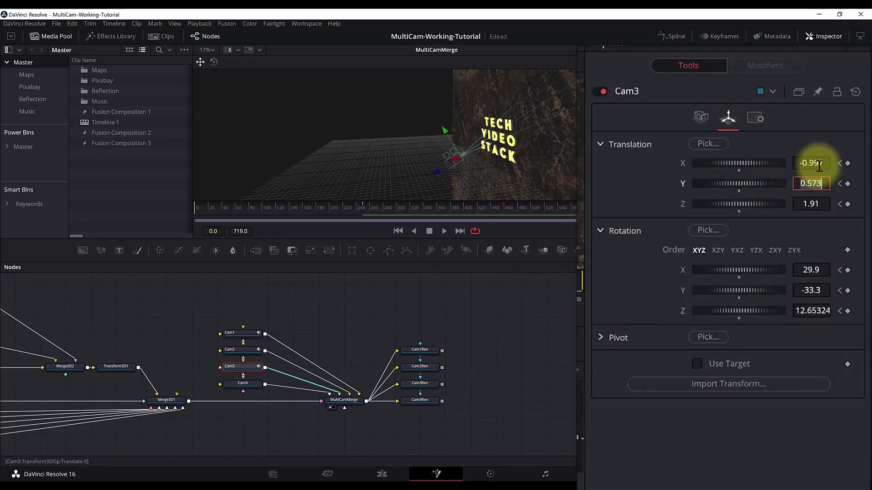
key(Tab)
text(0.95)
key(Tab)
text(1.33)
key(Tab)
text(30.8)
key(Tab)
text(-32.0)
key(Tab)
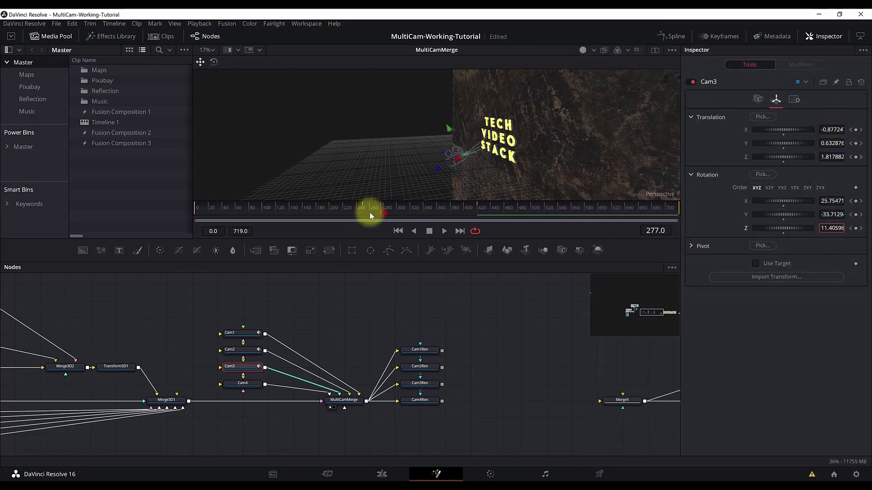
drag(368, 211, 477, 208)
Step: For Cam4 at frame 396, set the angle of view to 45 and turn on keyframing for translation and rotation
click(243, 383)
click(652, 230)
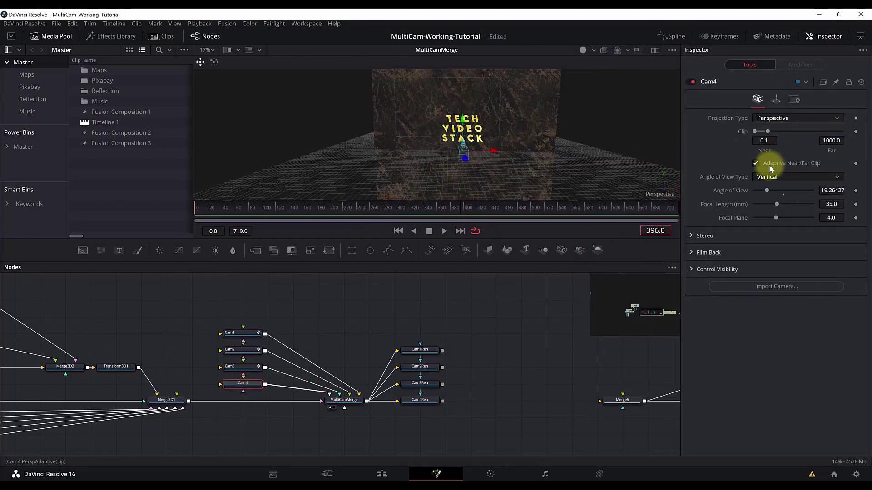
click(832, 191)
text(45)
key(Tab)
click(728, 117)
right_click(613, 301)
key(Escape)
Step: At frame 396, set Cam4's translation to X 0.258, Y 2.589, Z 0.85 and its Z rotation to -90
click(808, 164)
text(0.28)
key(Tab)
text(2.589)
key(Tab)
text(0.85)
key(Tab)
key(Tab)
key(Tab)
text(-90)
key(Return)
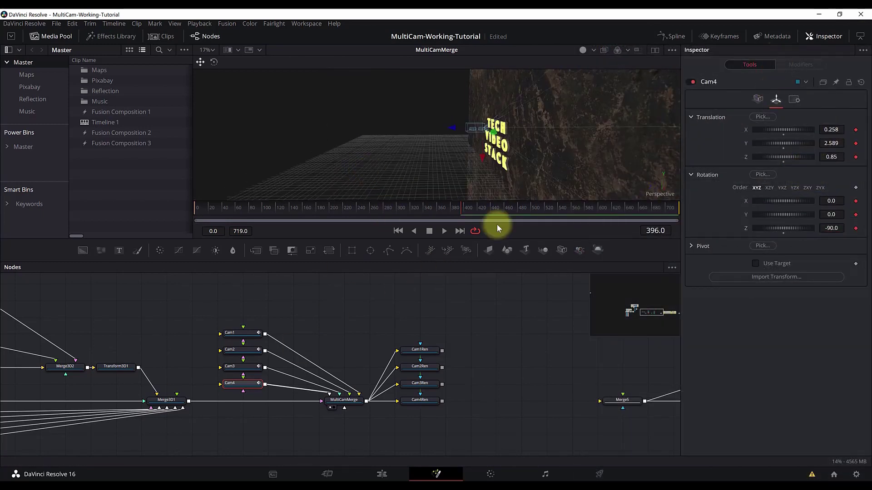
Step: Around frame 523, set Cam4's translation to X -0.061, Y 1.864, Z 2.02 and its Z rotation to 1.3
click(832, 129)
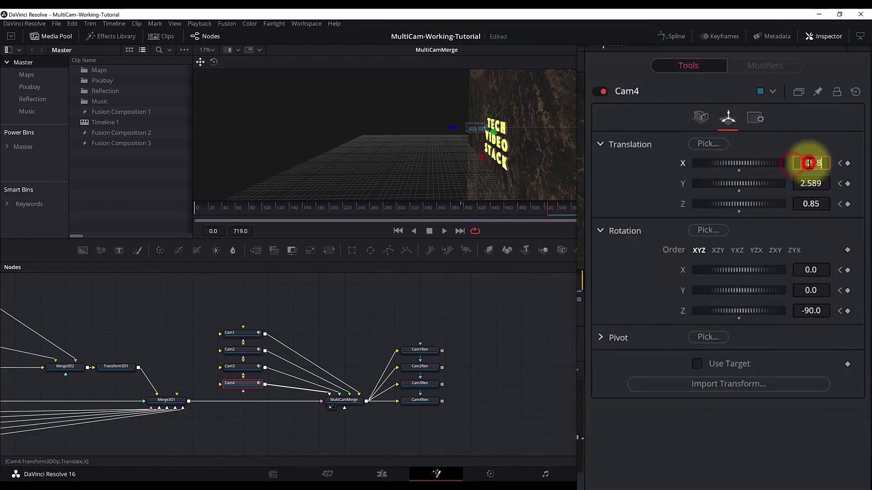
text(-0.061)
key(Tab)
text(1.864)
key(Tab)
text(2.02)
key(Tab)
key(Tab)
key(Tab)
text(1.3)
Step: At the last frame, 719, set Cam4's Z translation to 2.584
drag(454, 208, 688, 211)
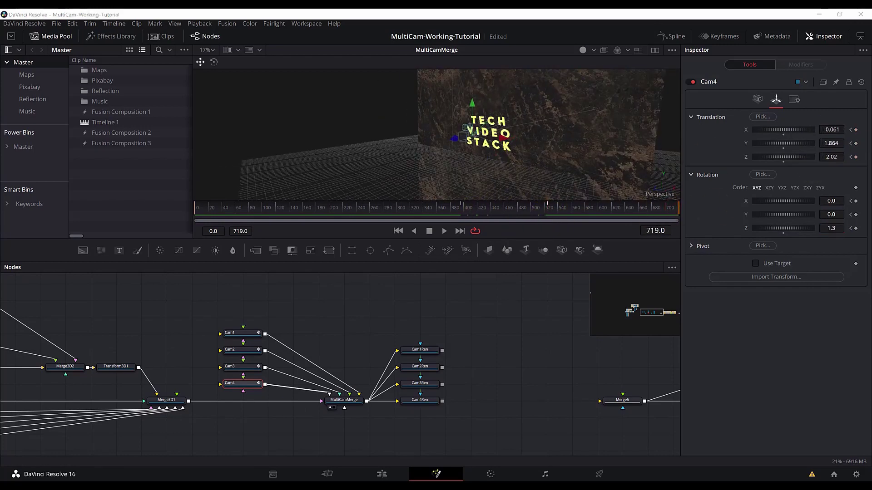
click(758, 99)
click(776, 99)
click(831, 157)
text(2.584)
key(Return)
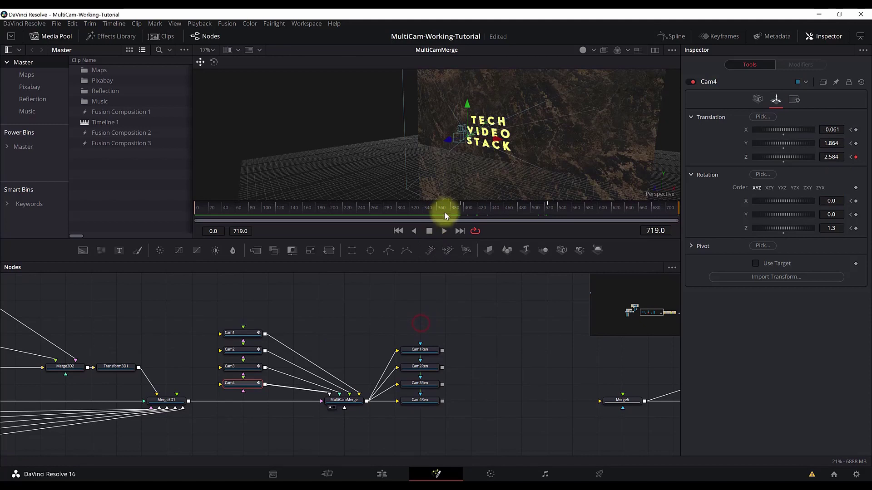
Step: Scrub the timeline to preview the movements of Cam4, Cam1 and Cam2 over their keyframed ranges
drag(472, 208, 562, 208)
click(242, 334)
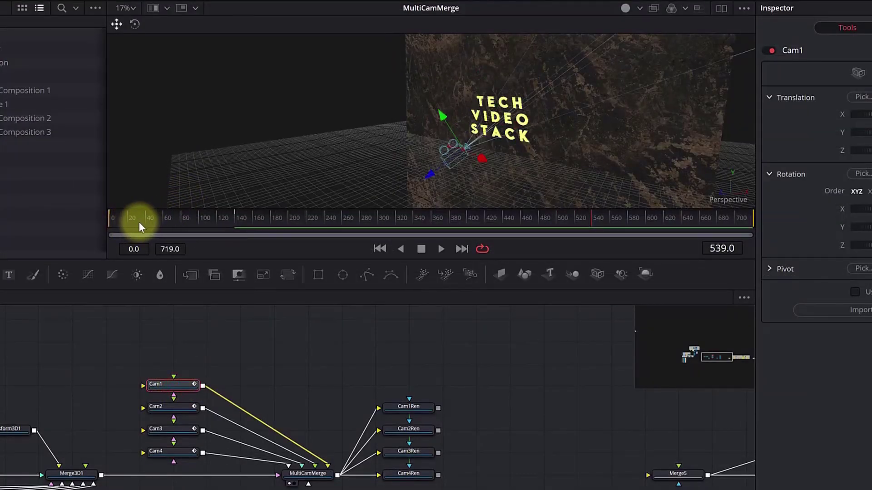
drag(113, 222, 214, 222)
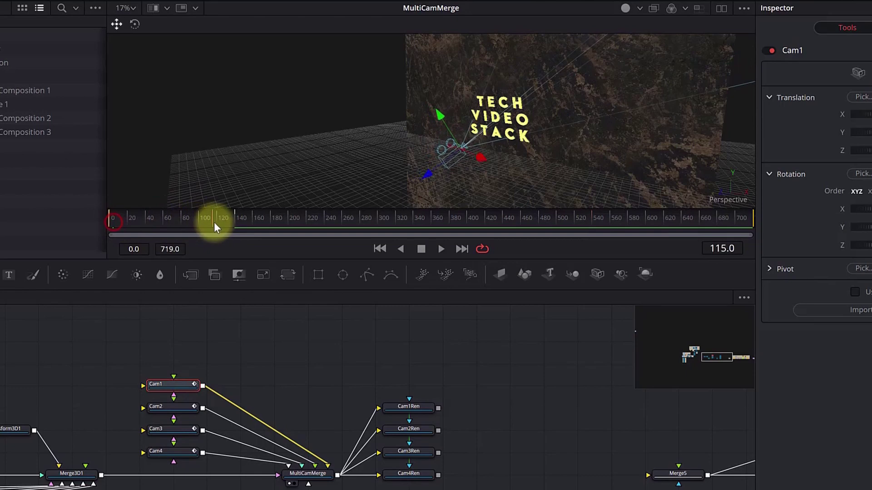
click(153, 407)
click(222, 218)
drag(222, 218, 319, 220)
drag(453, 167, 372, 168)
drag(241, 218, 286, 219)
Step: Preview Cam3's movement over its keyframed range and Cam4's movement up to frame 719
click(182, 428)
click(336, 219)
drag(333, 217, 484, 217)
drag(347, 220, 753, 221)
click(167, 455)
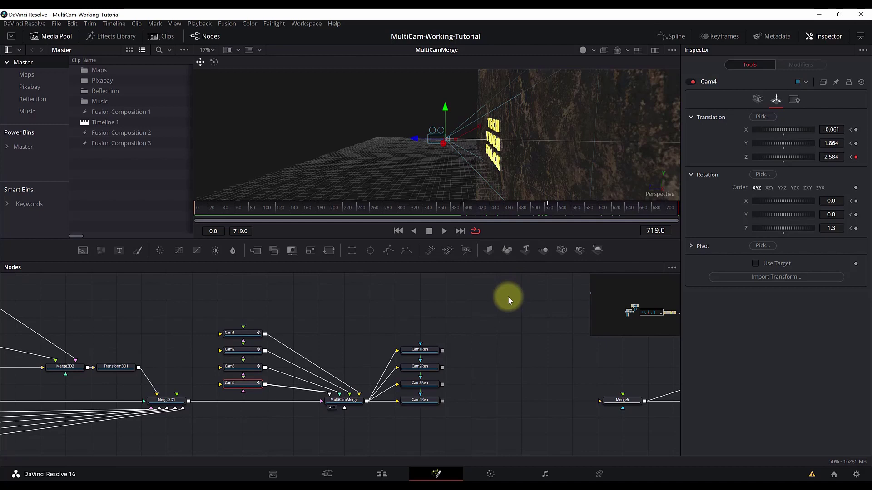
Step: Show two viewers side by side and go through the four renderer nodes from Cam1Ren to Cam4Ren
click(655, 50)
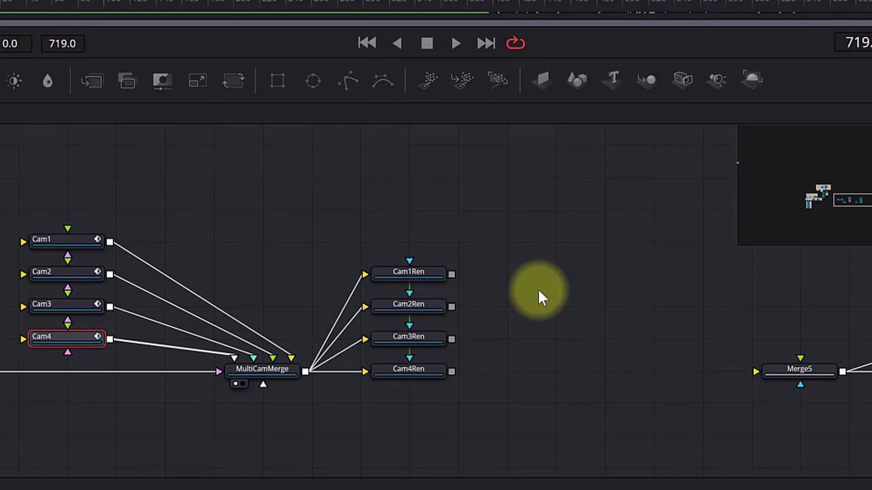
click(456, 240)
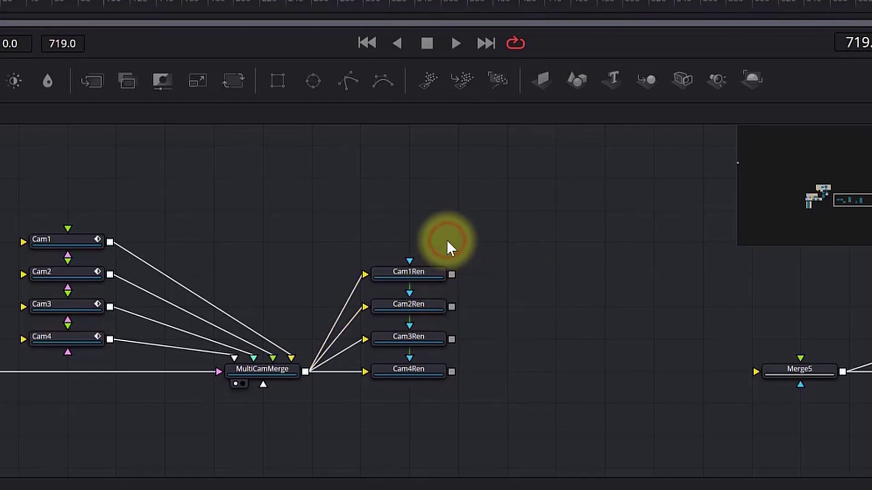
click(414, 274)
click(421, 303)
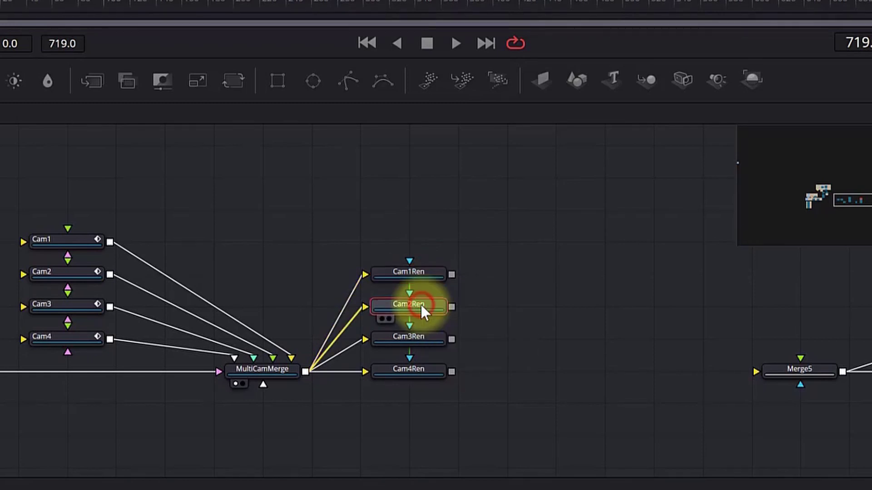
click(421, 332)
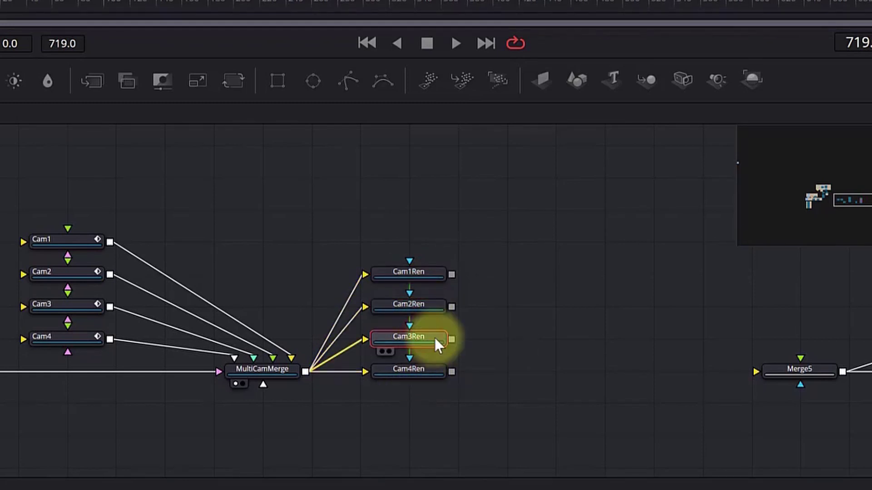
click(428, 369)
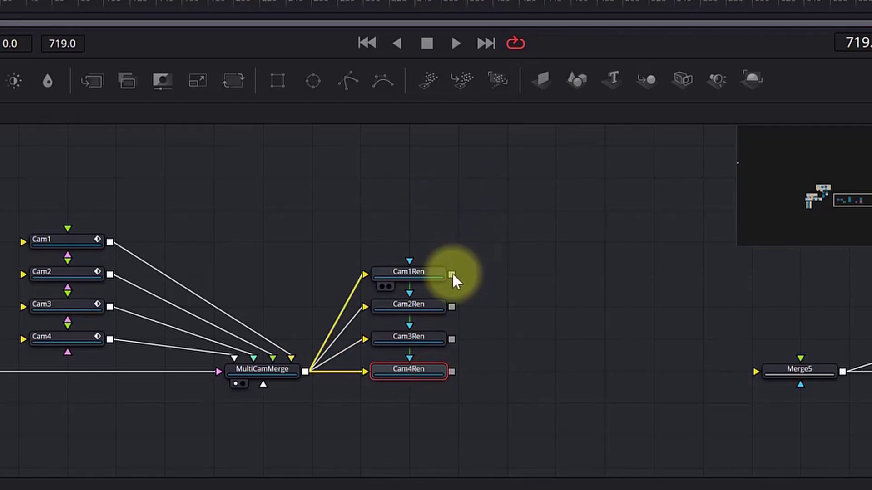
Step: Merge Cam1Ren's output with Cam2Ren's output and place the new Merge node beside Cam2Ren
drag(452, 274, 451, 307)
drag(518, 307, 569, 308)
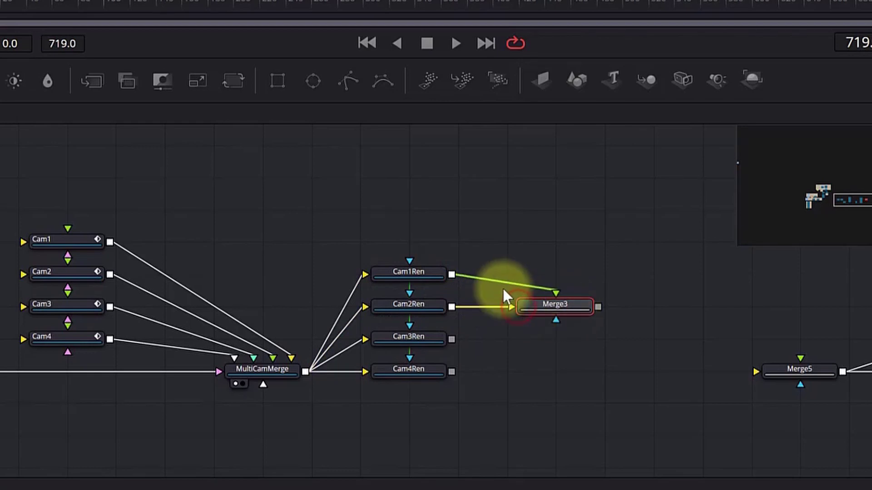
drag(363, 271, 365, 275)
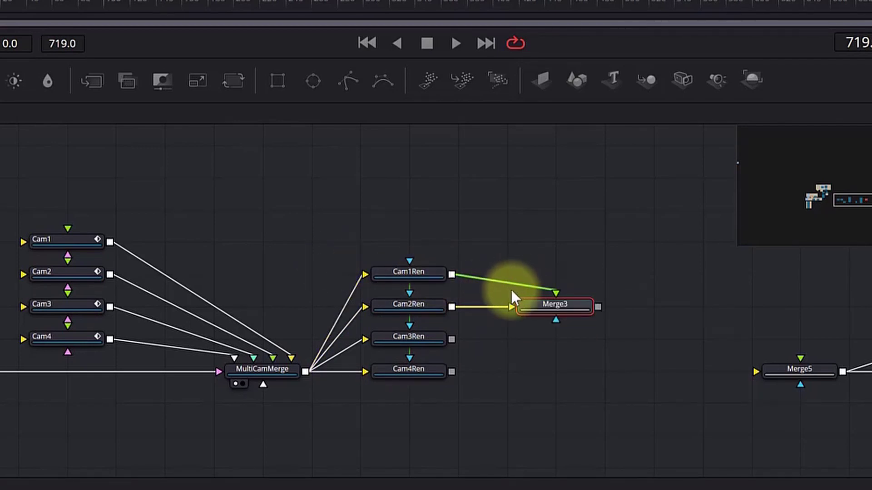
click(423, 303)
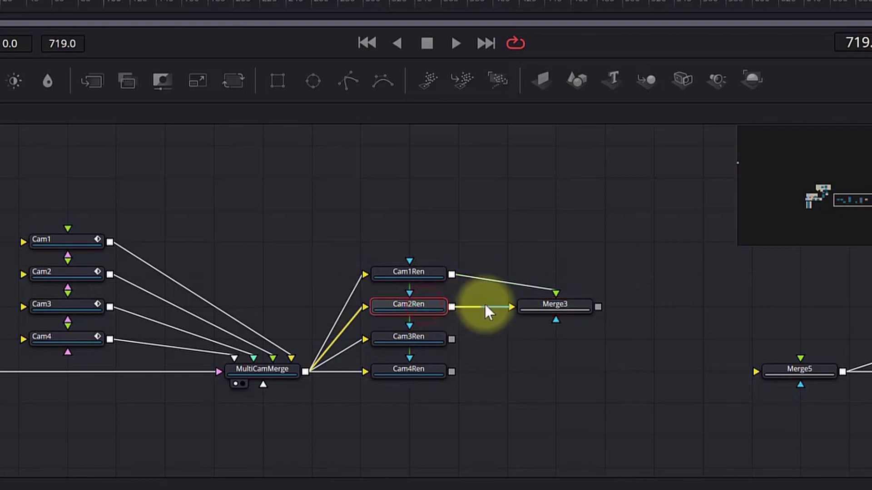
click(546, 310)
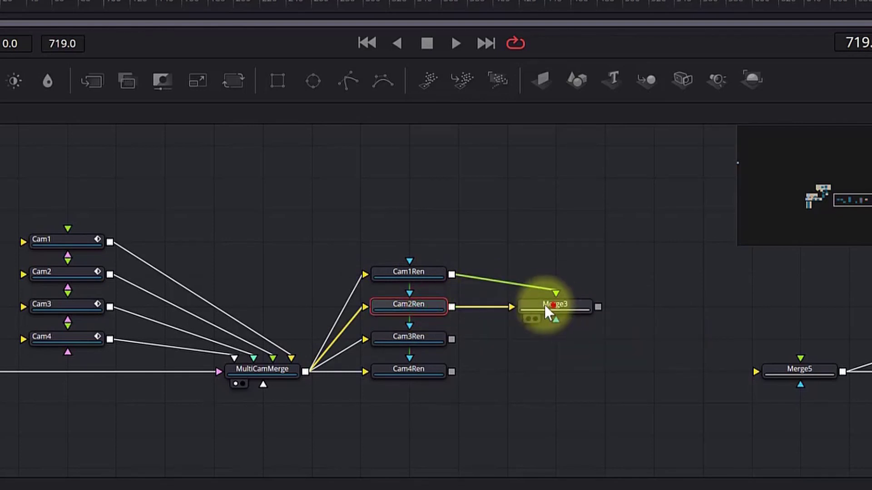
Step: Add a second, unconnected Merge node below Merge3
click(569, 352)
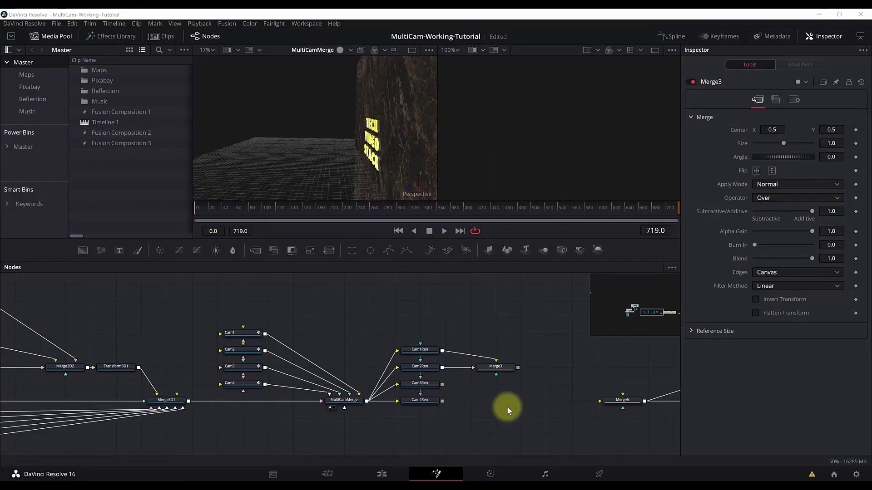
key(shift+space)
text(merg)
key(Return)
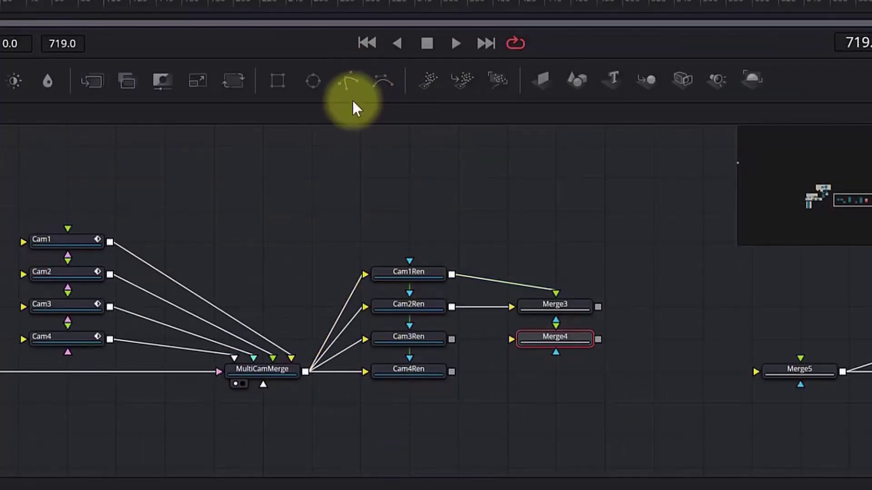
key(shift+space)
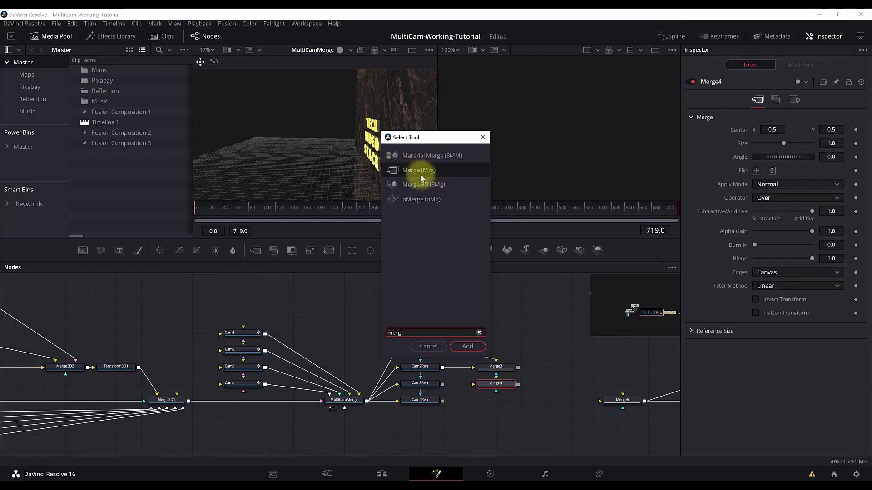
click(429, 346)
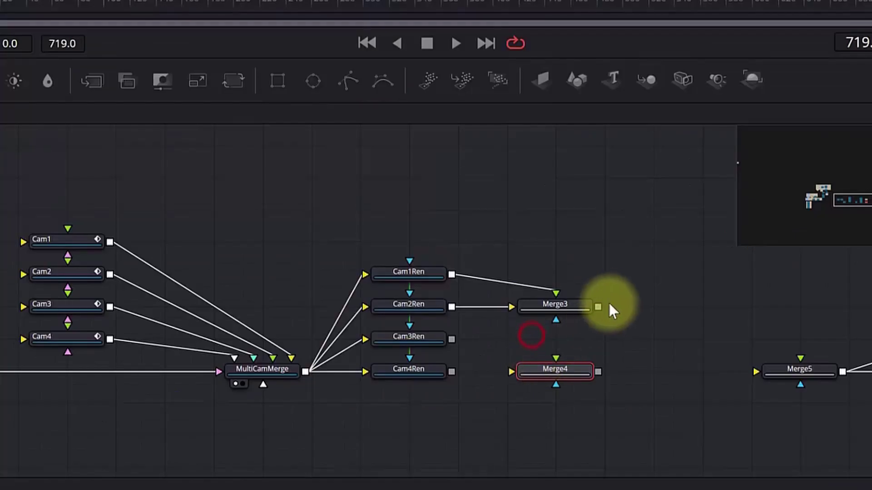
Step: Connect Merge3 to Merge4's foreground and Cam3Ren to its background, with Merge4 lined up beside Cam3Ren
drag(598, 307, 579, 380)
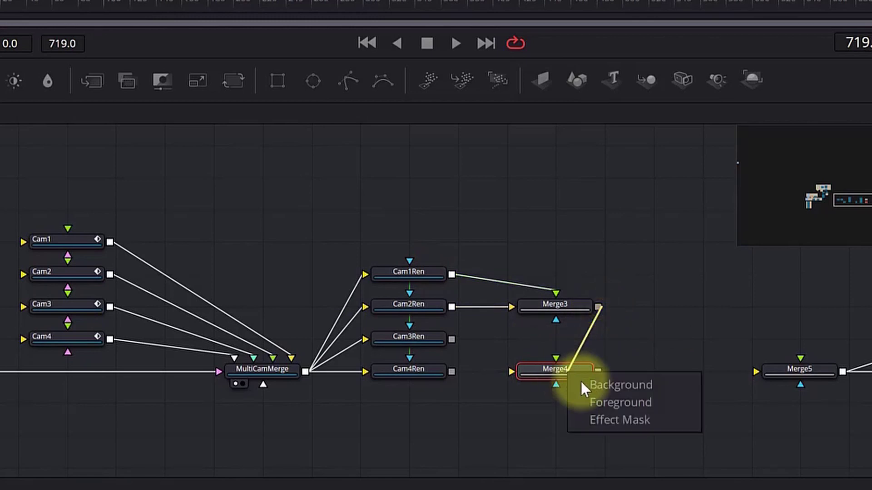
click(607, 400)
drag(453, 341, 559, 350)
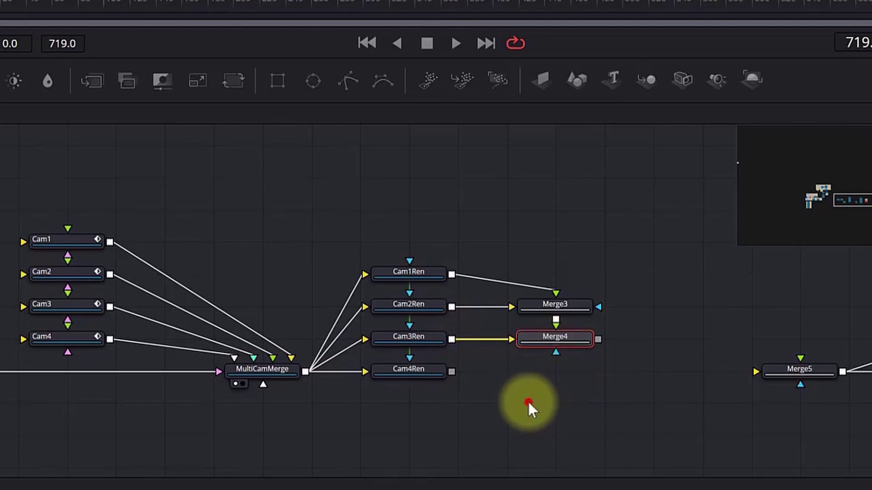
Step: Add a third Merge node and place it below Merge4
key(shift+space)
text(merge)
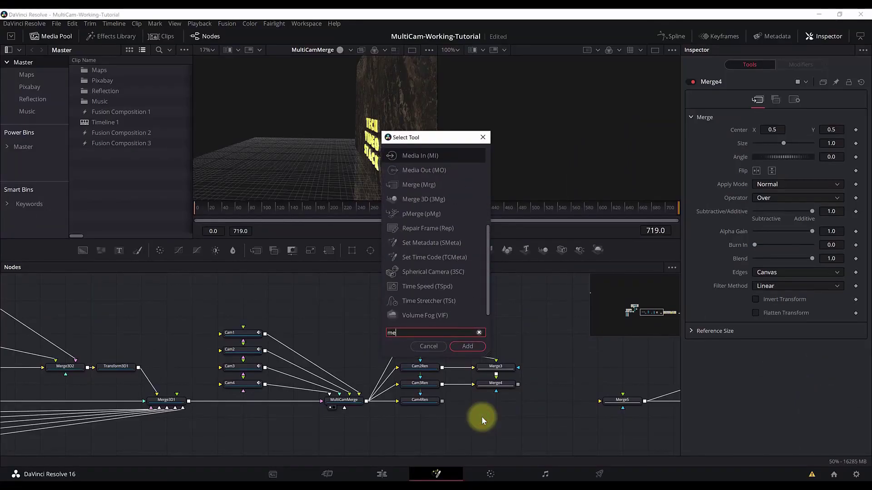
key(Return)
drag(477, 417, 503, 409)
drag(567, 387, 565, 394)
Step: Connect Merge4 to the new merge's foreground and Cam4Ren to its background, and align the merge beside Cam4Ren
drag(599, 338, 565, 405)
click(585, 414)
drag(451, 372, 548, 399)
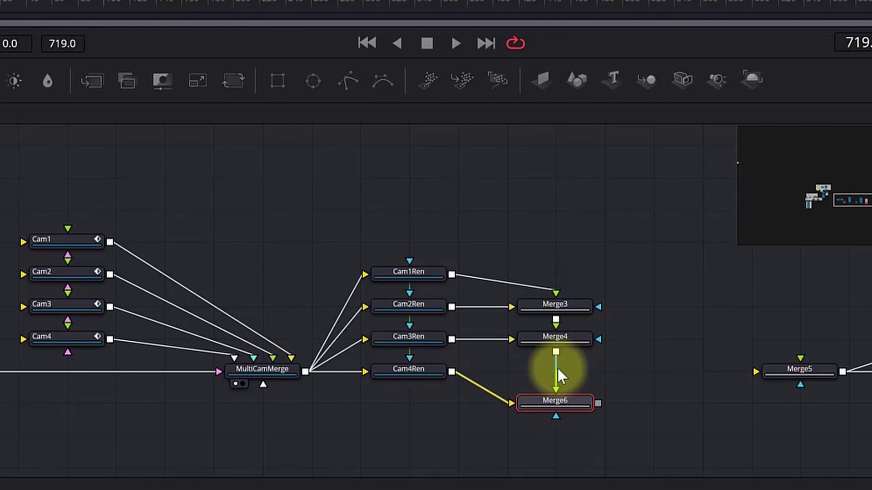
drag(561, 401, 561, 369)
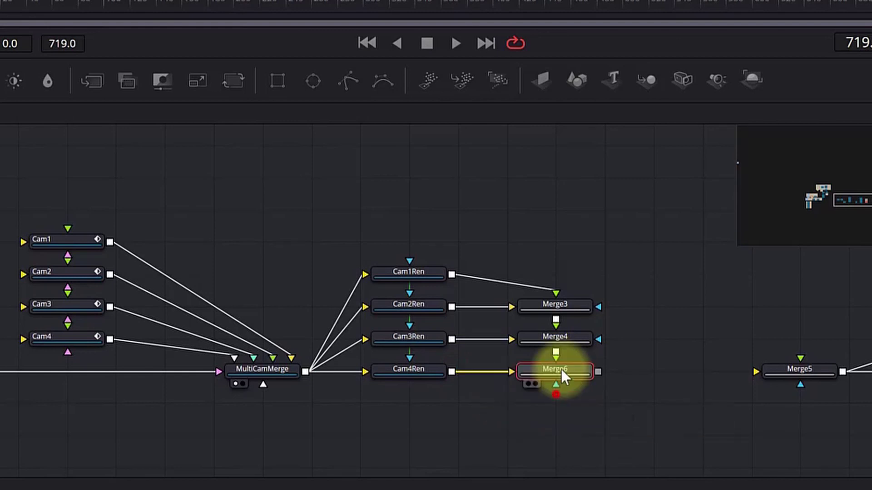
click(575, 306)
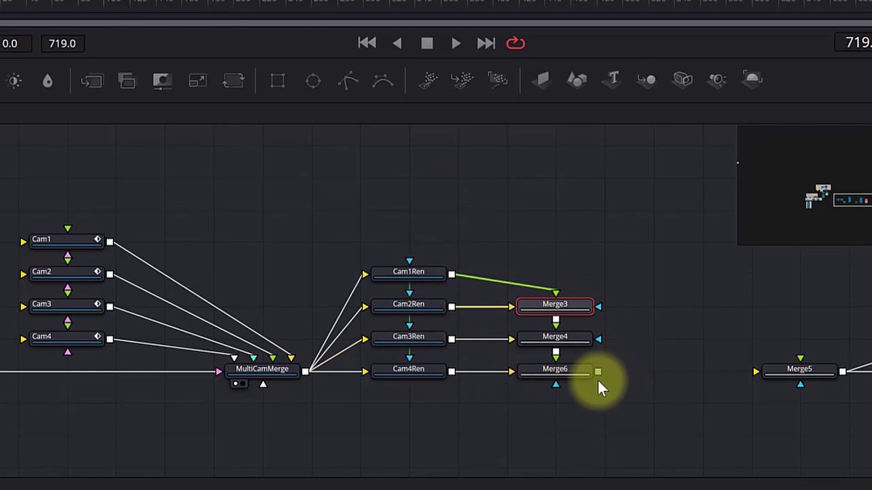
Step: Connect the output of Merge6 to the background input of Merge5, ahead of the PostProcessingEffects group
drag(609, 402, 438, 400)
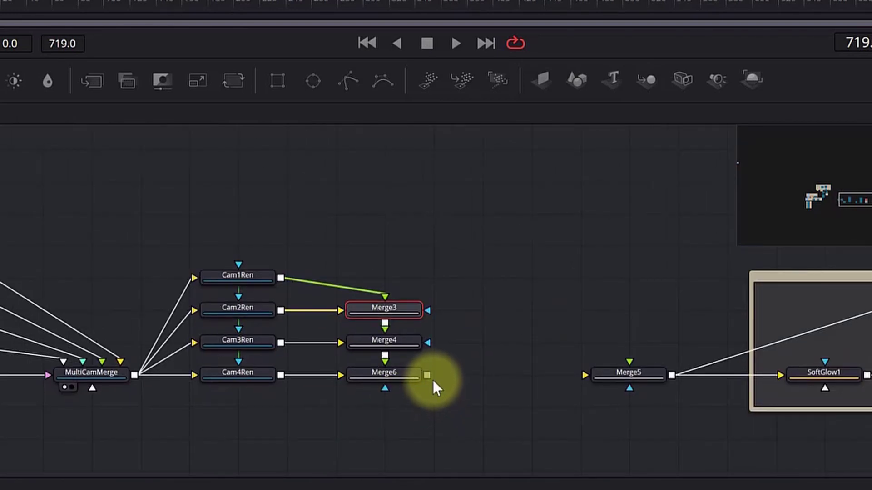
drag(637, 432, 202, 375)
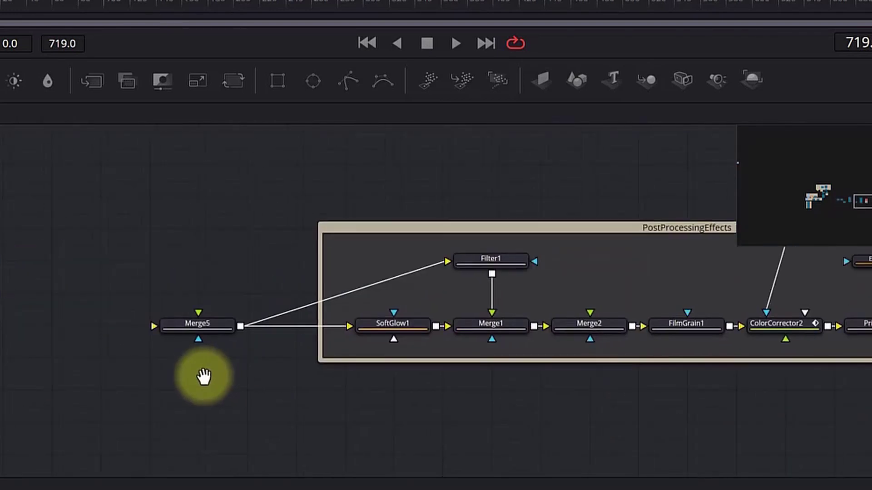
drag(45, 328, 270, 329)
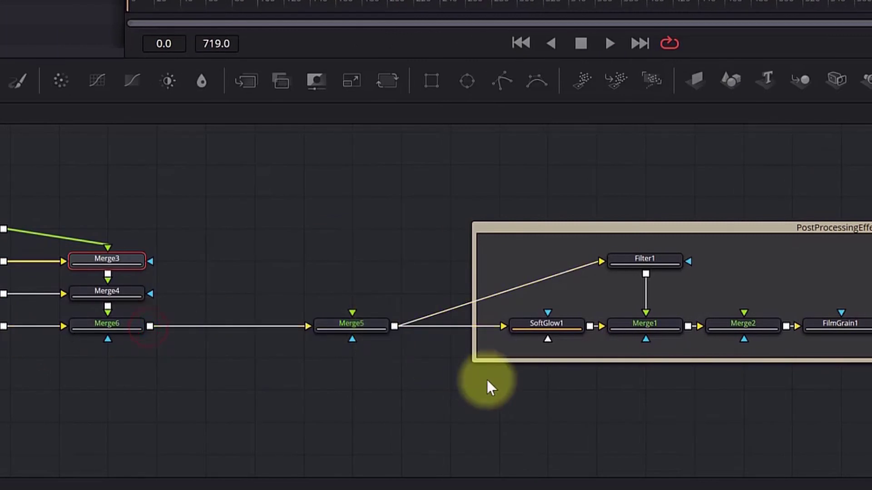
Step: Scrub the composition to frame 61 and enable Proxy for the Fusion playback
drag(383, 383, 52, 387)
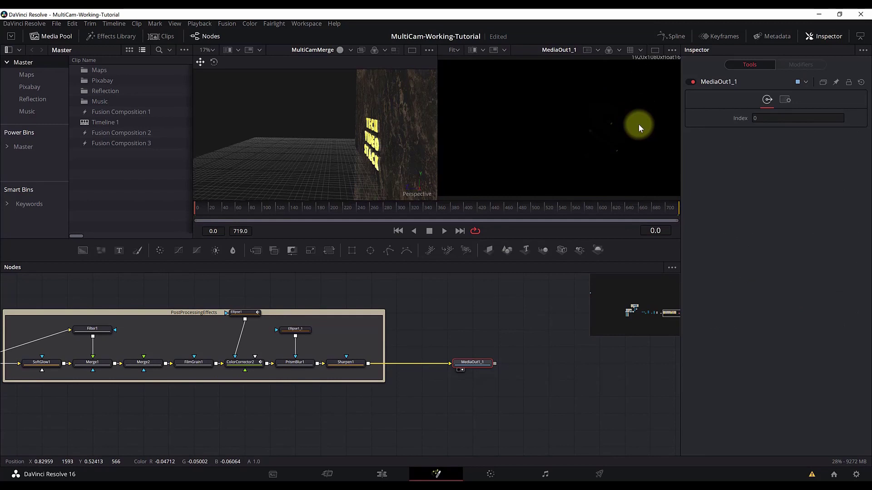
scroll(436, 408, left, 10)
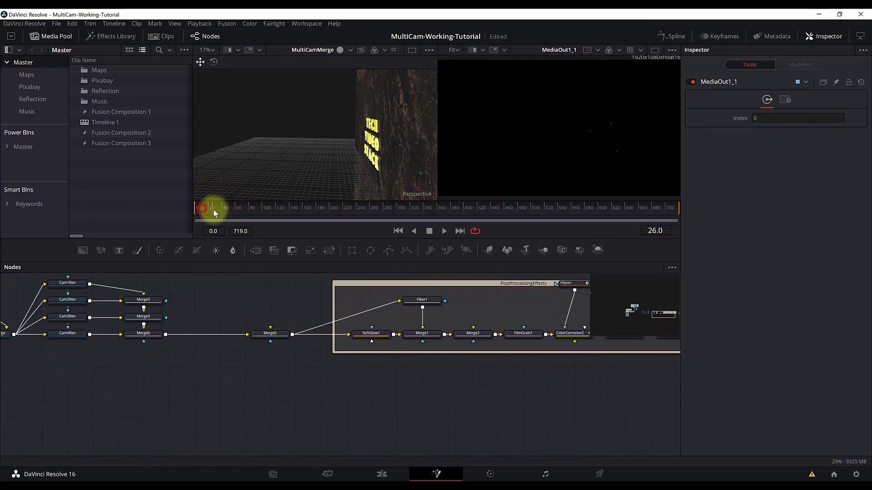
drag(230, 213, 236, 212)
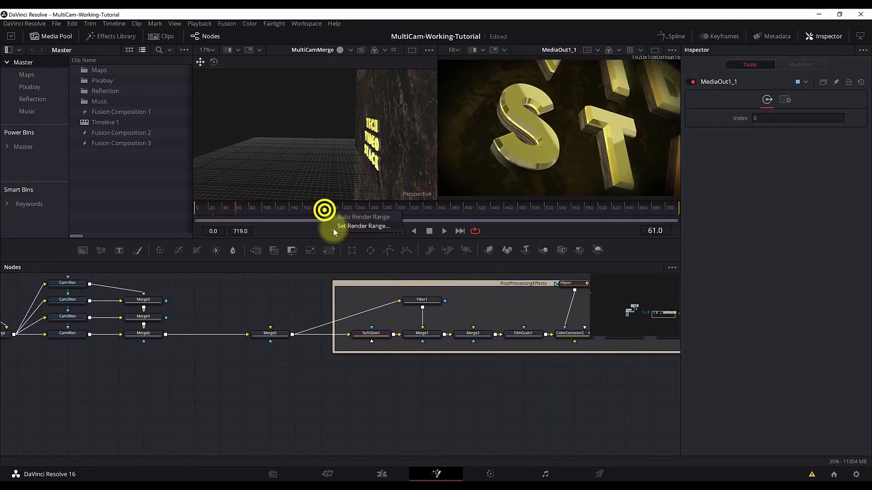
right_click(299, 231)
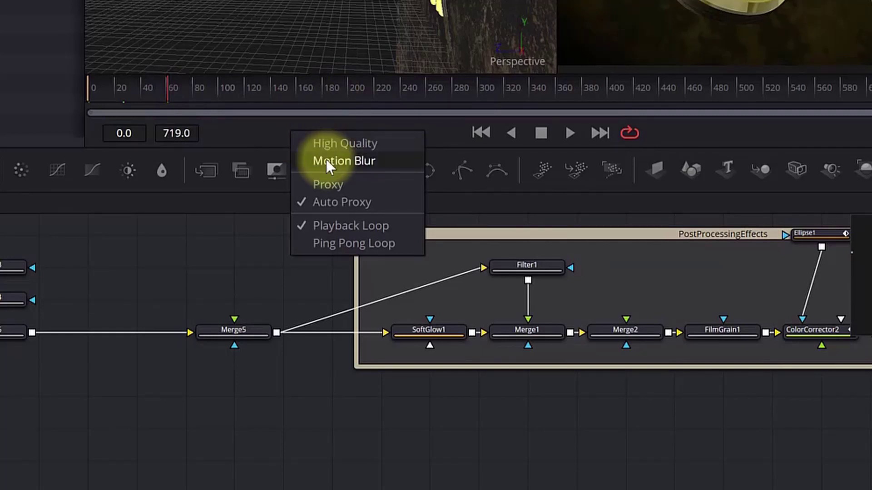
click(325, 186)
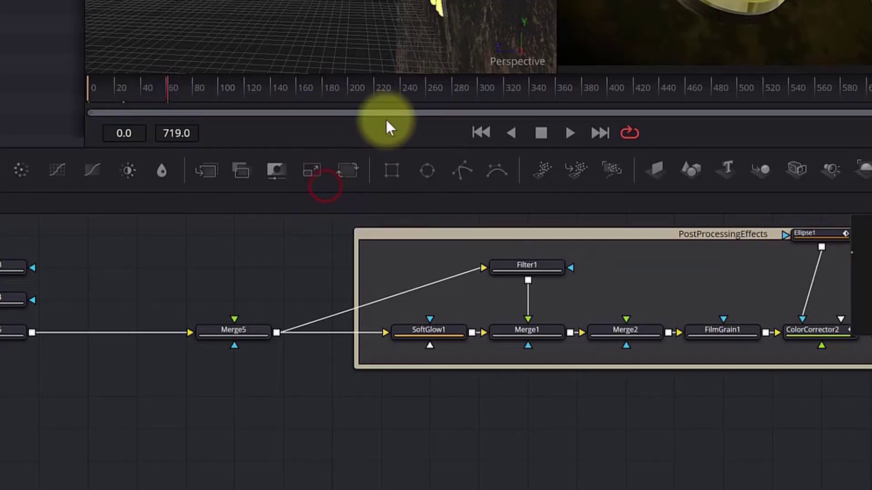
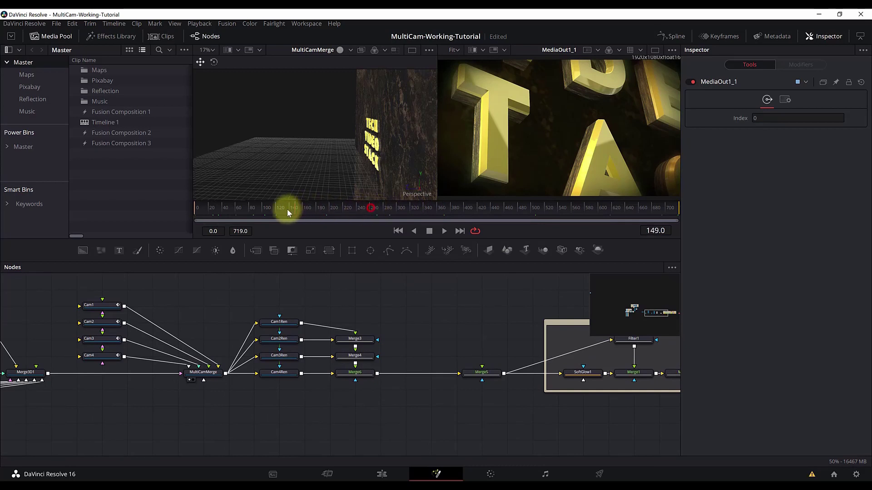
Step: Scrub the composition around frames 150 to 157 to preview the merged camera output
mouse_move(287, 213)
mouse_down()
mouse_move(251, 216)
mouse_move(296, 216)
mouse_up()
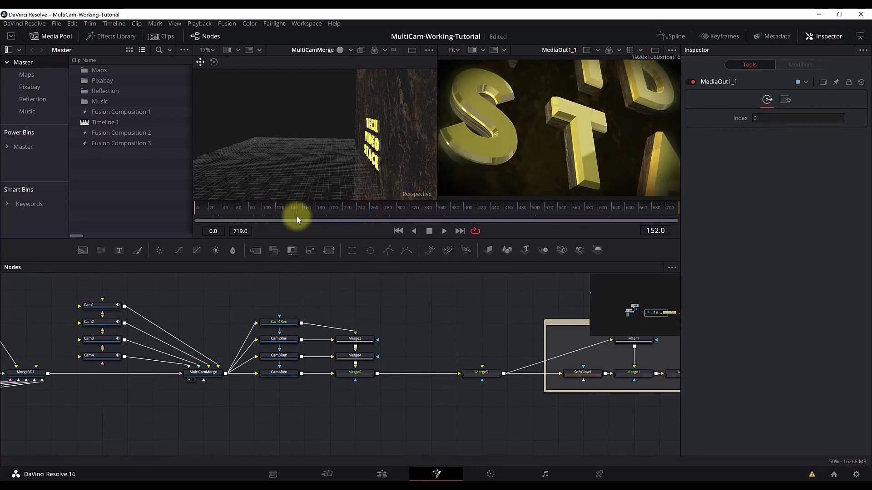
drag(226, 211, 382, 211)
drag(360, 391, 435, 411)
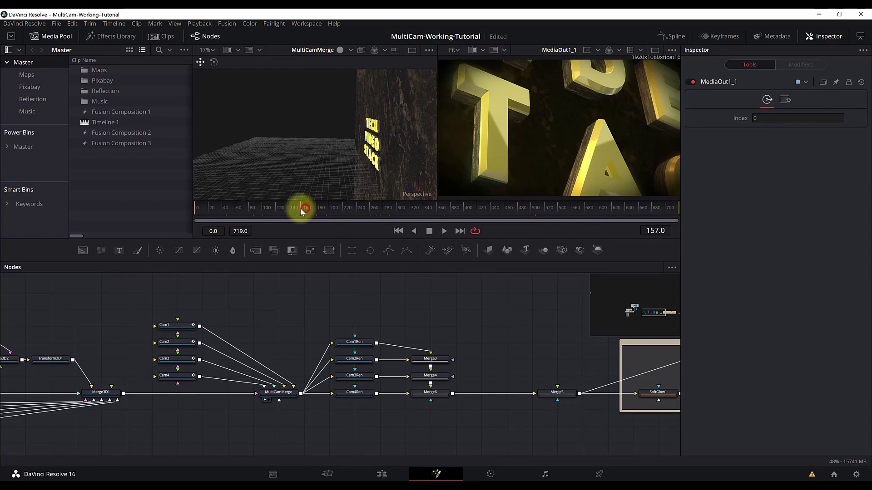
Step: On the Edit page, place the playhead at 01:00:05:07 and set the playback proxy mode to Half Resolution
click(383, 475)
click(246, 251)
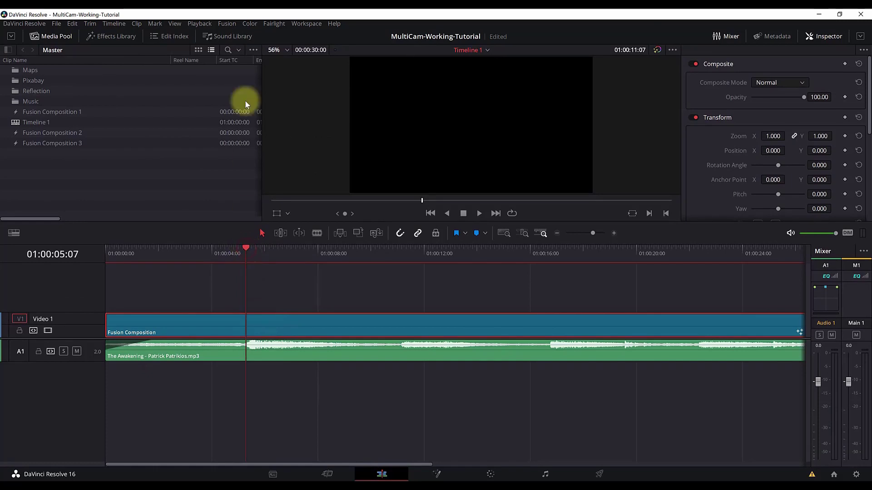
key(space)
click(208, 27)
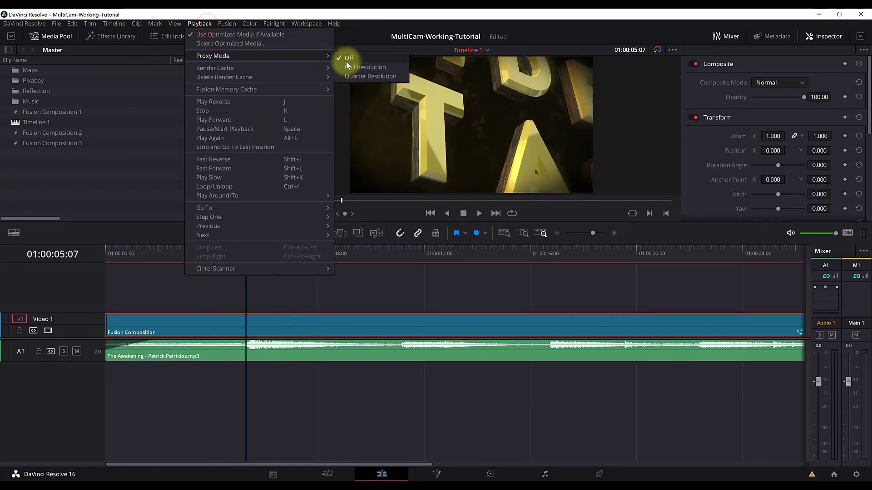
click(348, 68)
Step: Check which render cache mode is active for playback
click(198, 23)
mouse_move(237, 68)
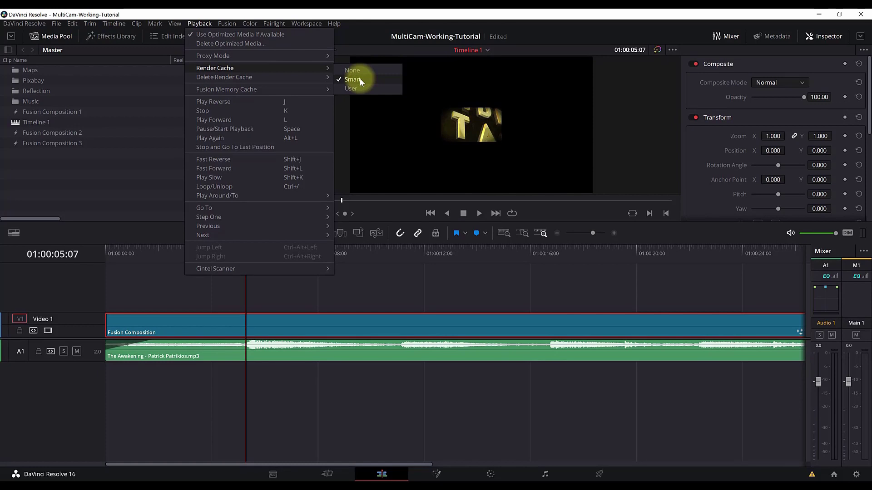
click(228, 268)
Step: Locate the music beats by placing the playhead at 01:00:05:08 and 01:00:11:04, and return it to 01:00:05:08
scroll(328, 380, up, 2)
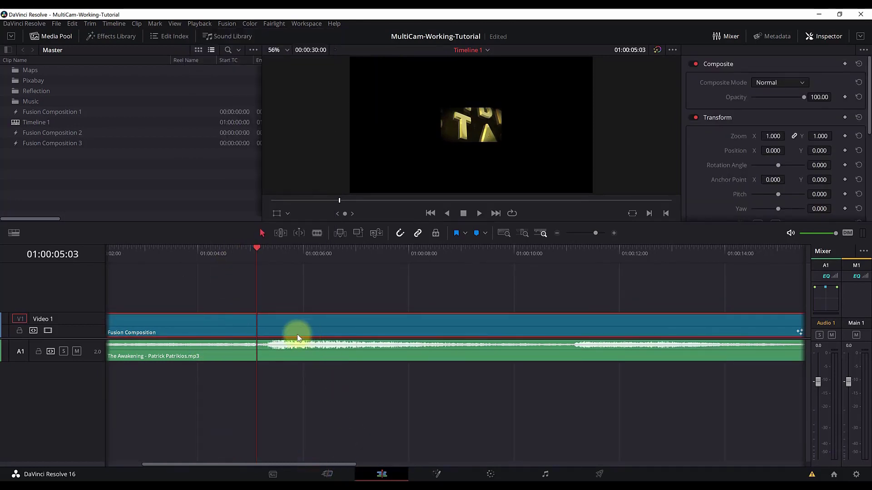
mouse_move(257, 250)
mouse_down()
mouse_move(271, 247)
mouse_move(262, 244)
mouse_up()
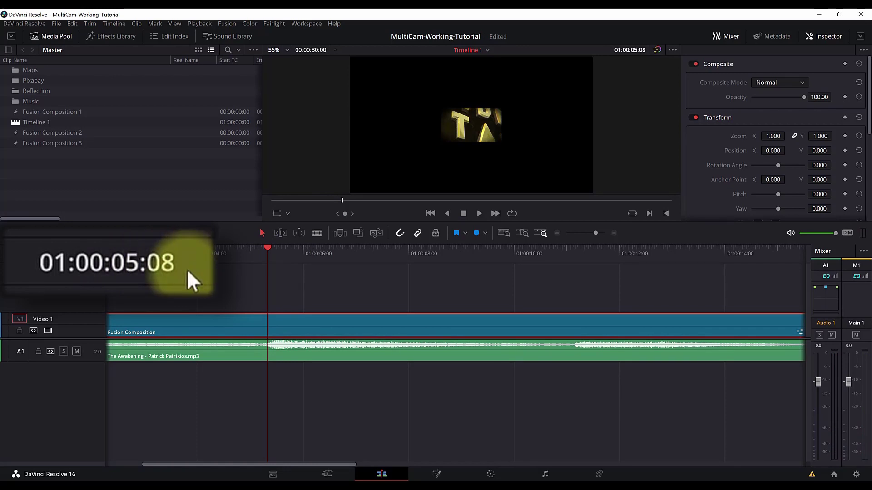
drag(560, 251, 574, 253)
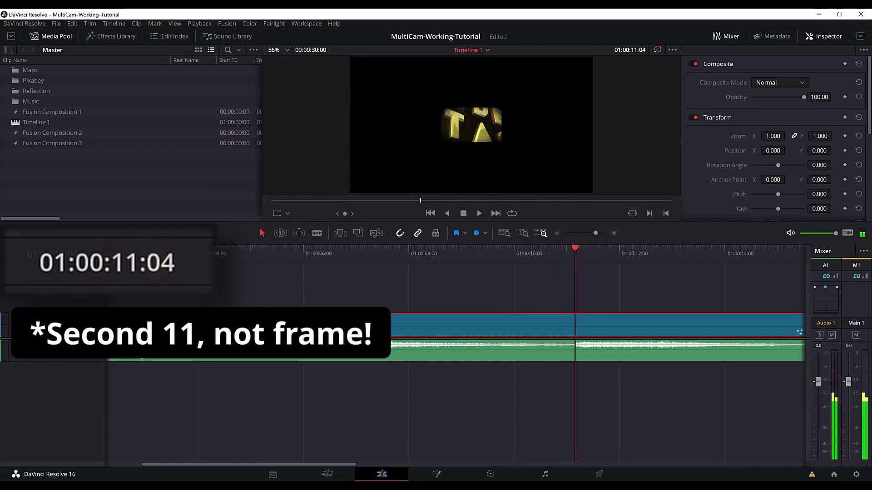
drag(327, 465, 293, 452)
drag(378, 252, 379, 252)
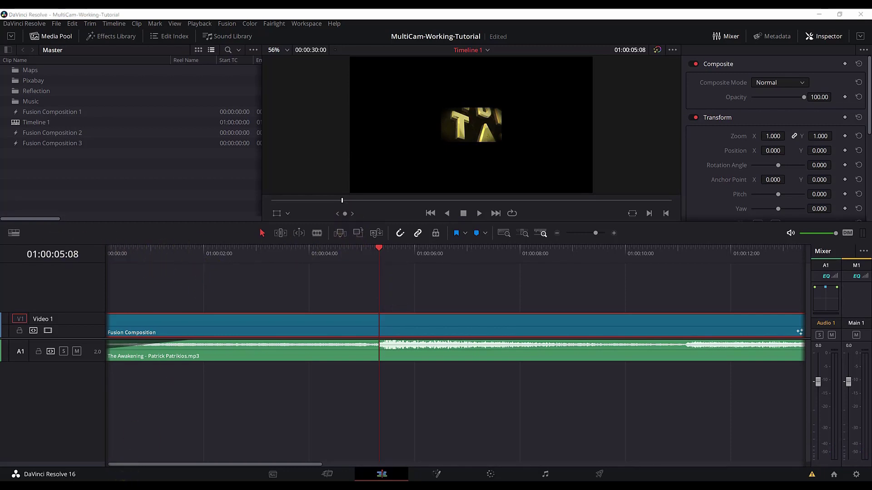
Step: Open the Windows Calculator, multiply 5 by 24 to convert the seconds into frames, and close it
key(super)
text(cal)
click(60, 255)
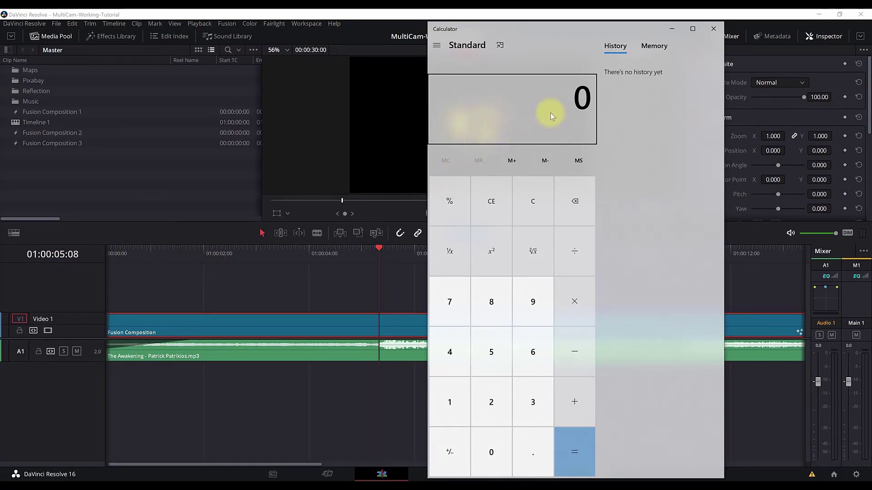
text(5)
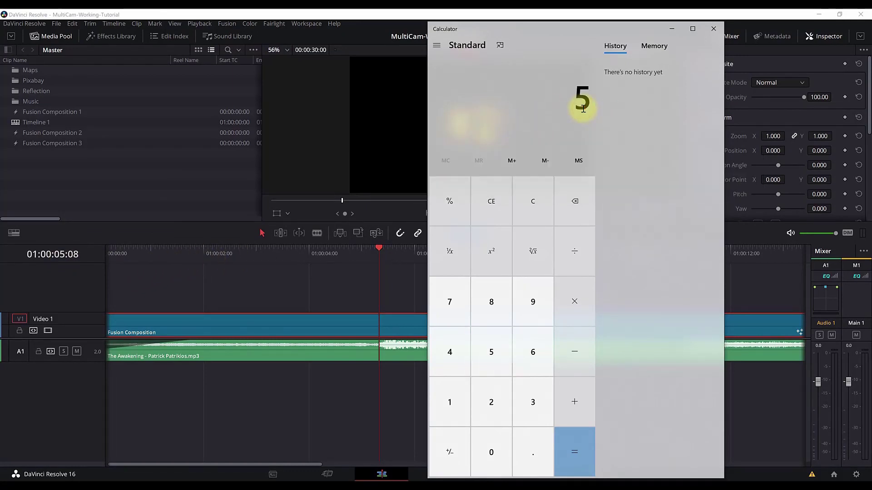
click(576, 325)
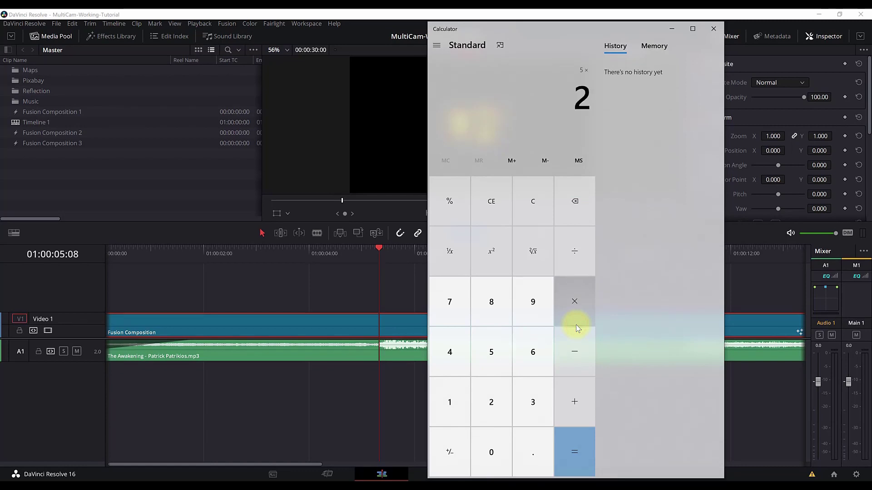
key(Return)
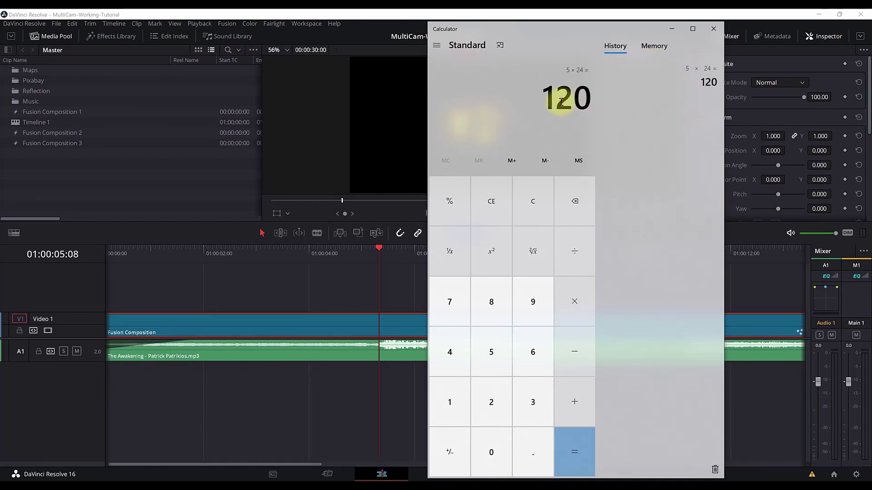
click(710, 27)
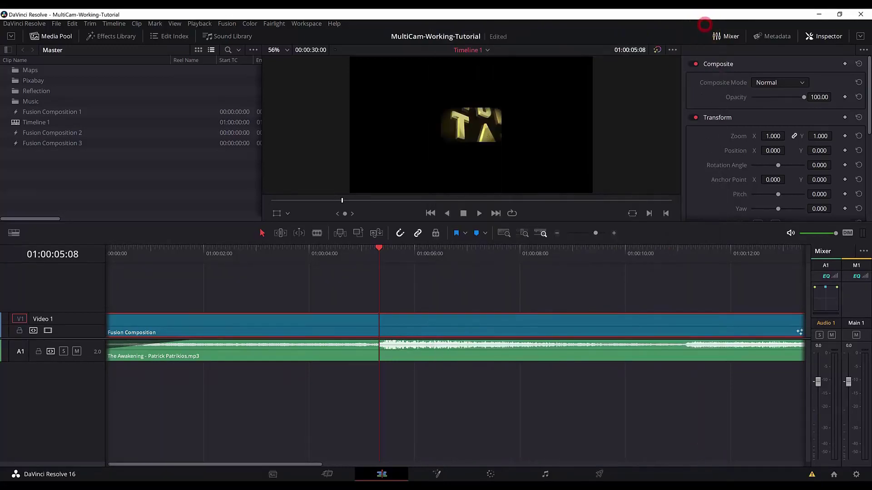
Step: Switch to the Fusion page and move the playhead to frame 120
click(437, 475)
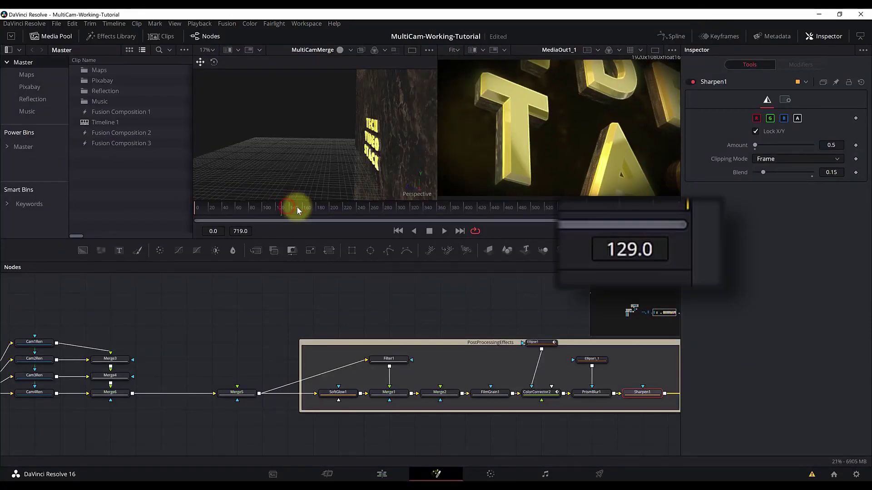
click(606, 247)
text(120)
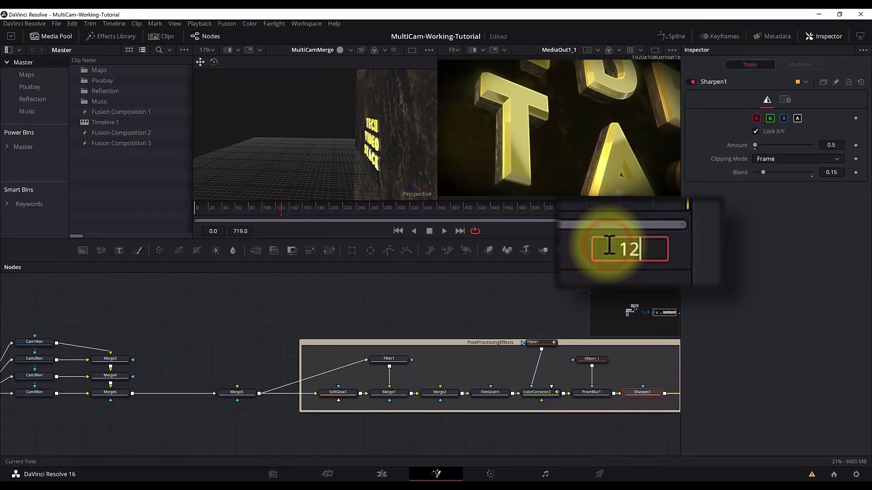
key(Return)
Step: Try lowering Merge3's Blend to 0.142 to preview the second camera, and reset it to 1.0
drag(210, 317, 403, 337)
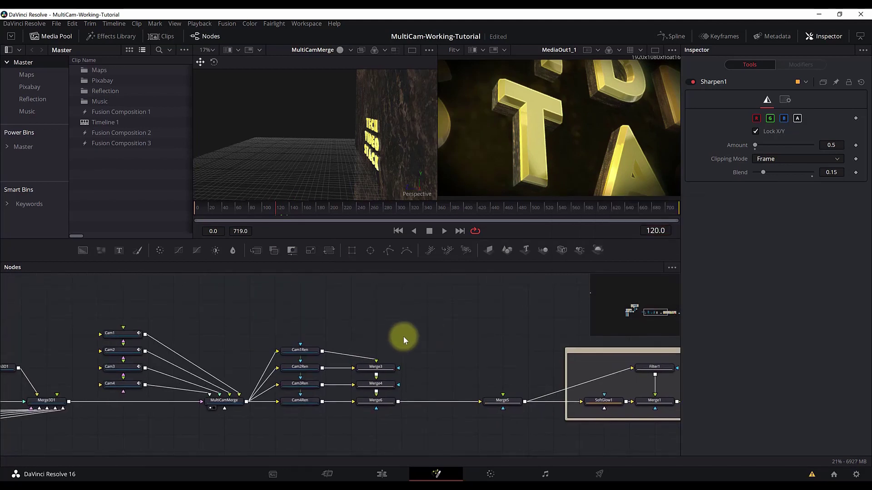
click(383, 370)
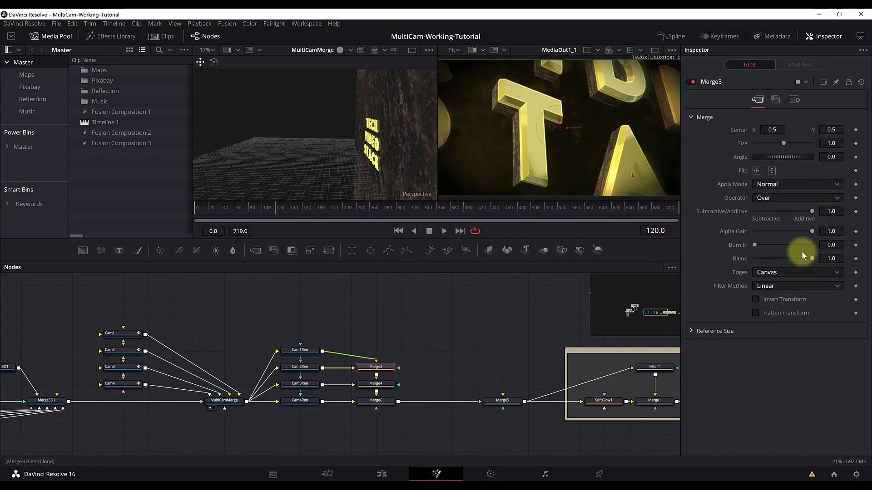
drag(811, 258, 763, 260)
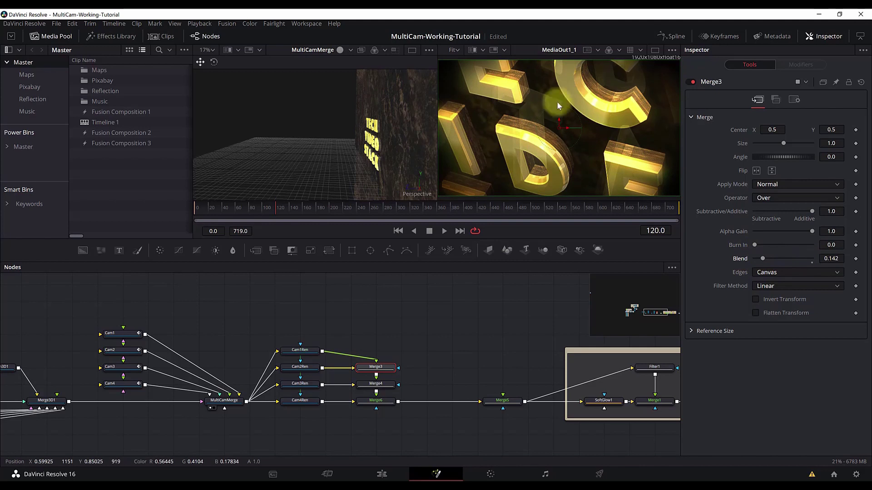
double_click(763, 259)
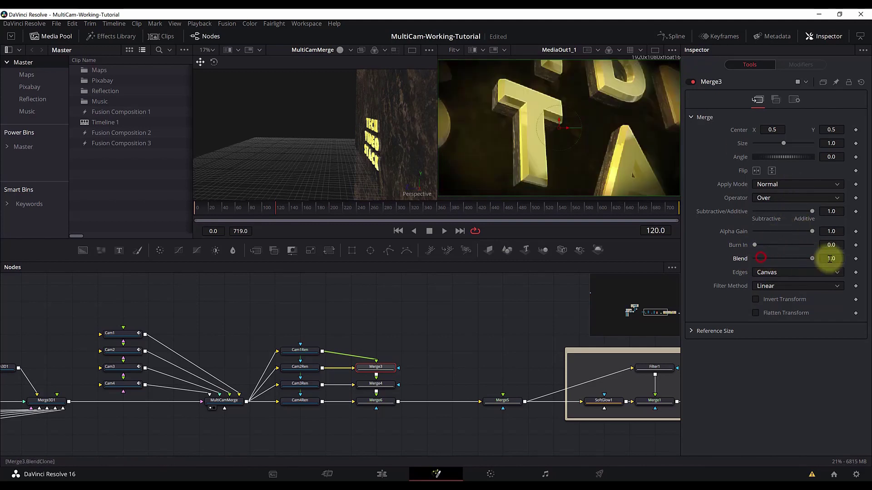
Step: Keyframe Merge3's Blend at 1.0 on frame 120 and at 0.0 on frame 130
click(856, 259)
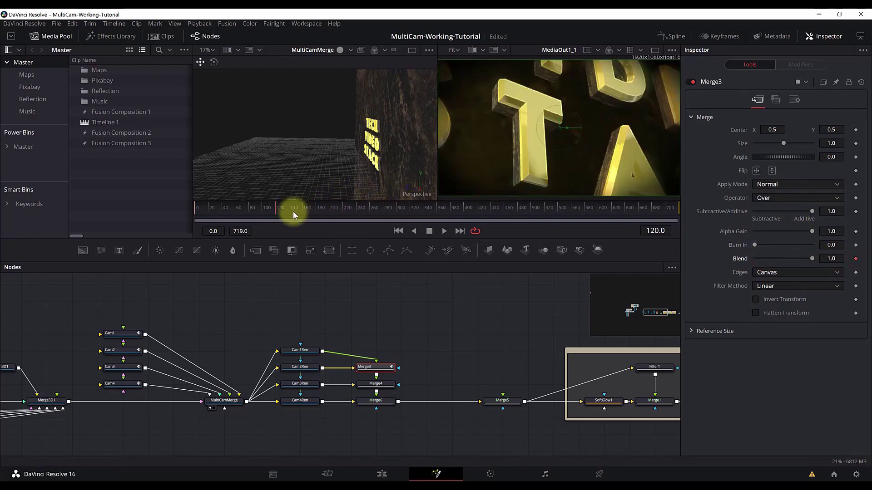
key(Right)
key(Right)
key(Right)
key(Right)
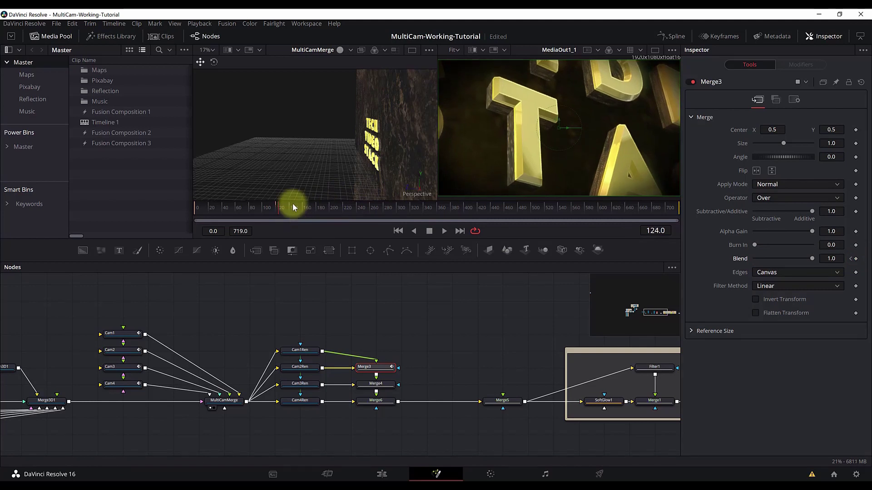
key(Right)
key(Right)
key(Right)
key(Right)
key(Right)
key(Right)
click(855, 258)
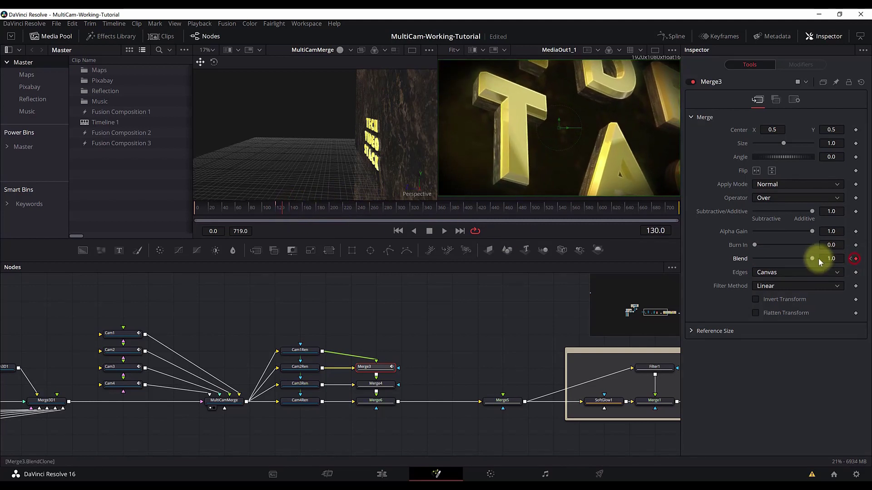
Step: Step through the Merge3 transition from frame 120 to frame 130 to check it, and switch to the Edit page
click(278, 209)
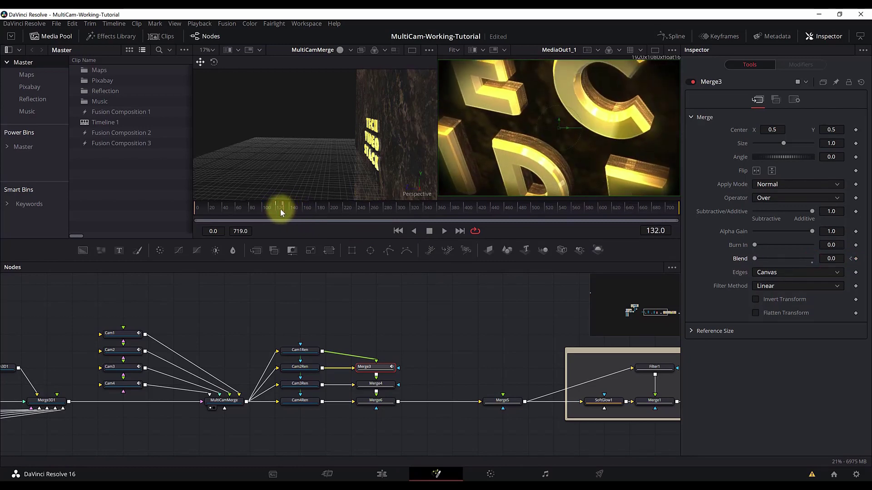
click(276, 212)
key(Right)
key(Right)
key(Right)
key(Right)
key(Right)
key(Right)
key(Right)
key(Right)
key(Right)
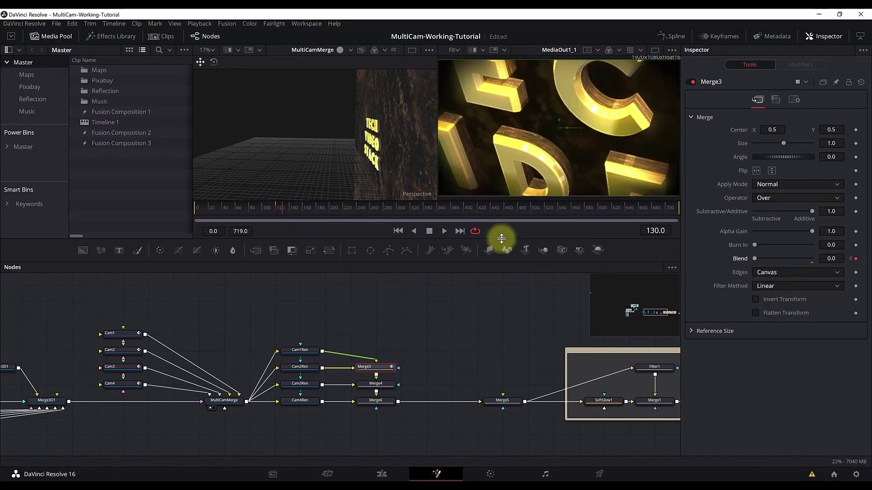
click(384, 475)
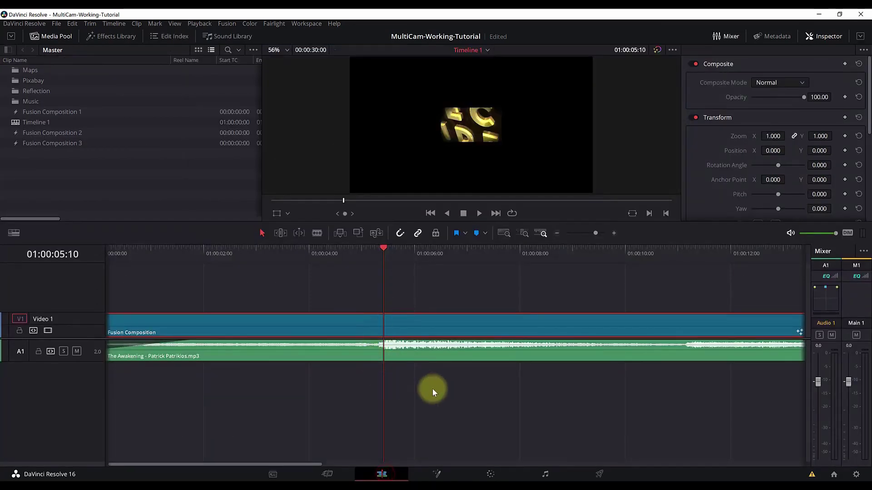
Step: Place the Edit timeline playhead on the music beat at 01:00:11:04, switch to the Fusion page, and calculate 11*24 in Calculator
drag(691, 248, 687, 251)
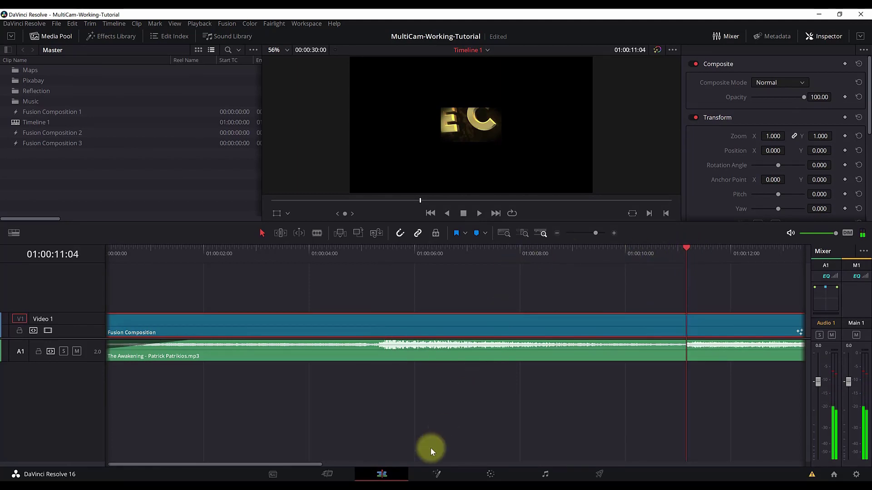
click(438, 475)
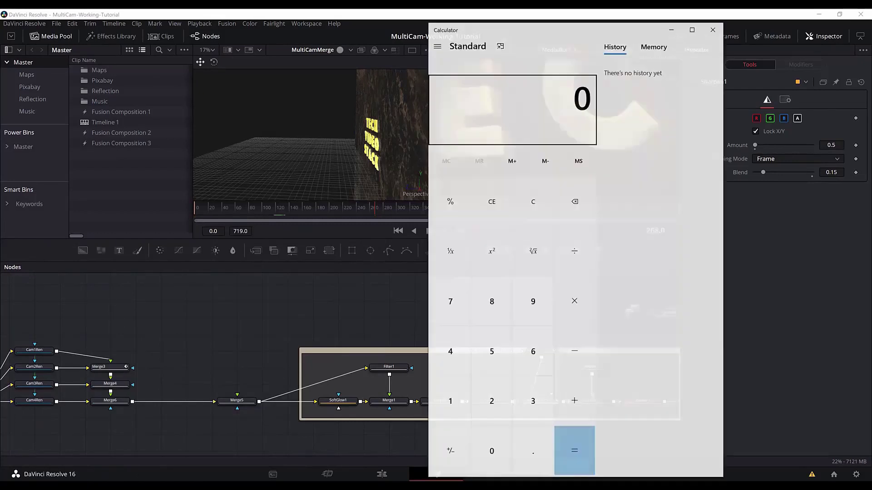
text(11*24)
key(Return)
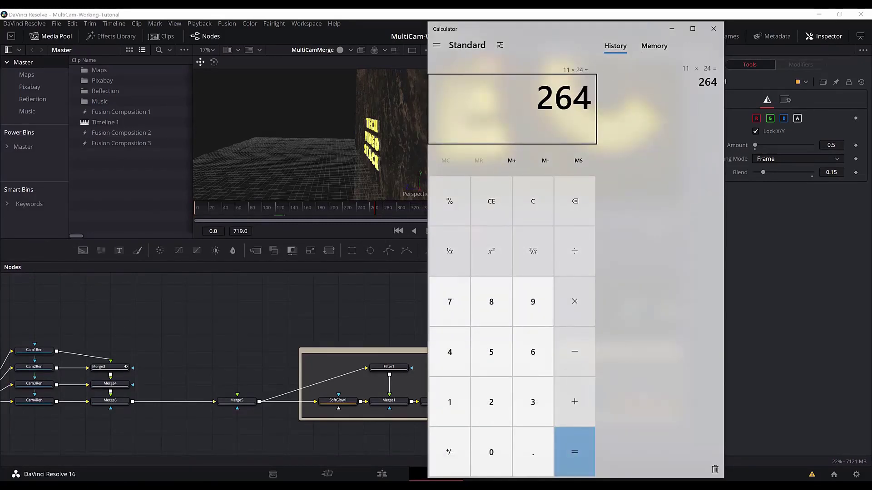
click(713, 28)
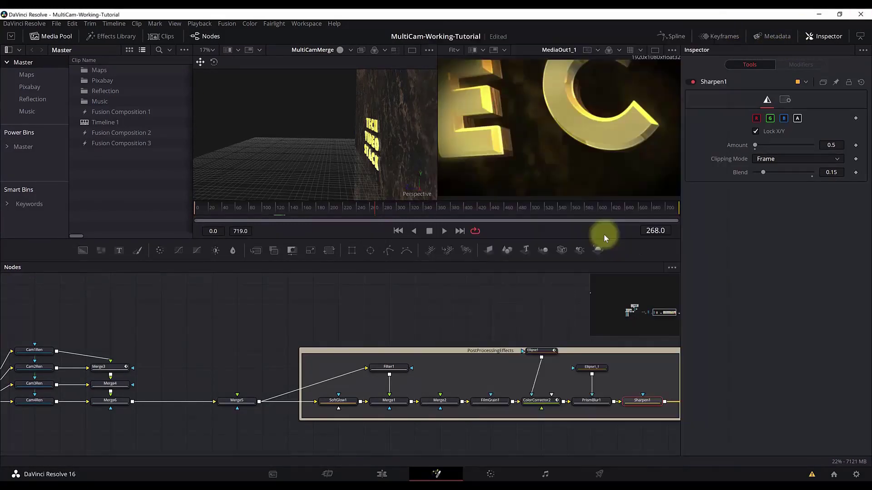
Step: Move the Fusion playhead to frame 264 and keyframe Merge4's Blend at 1.0
click(641, 233)
key(Return)
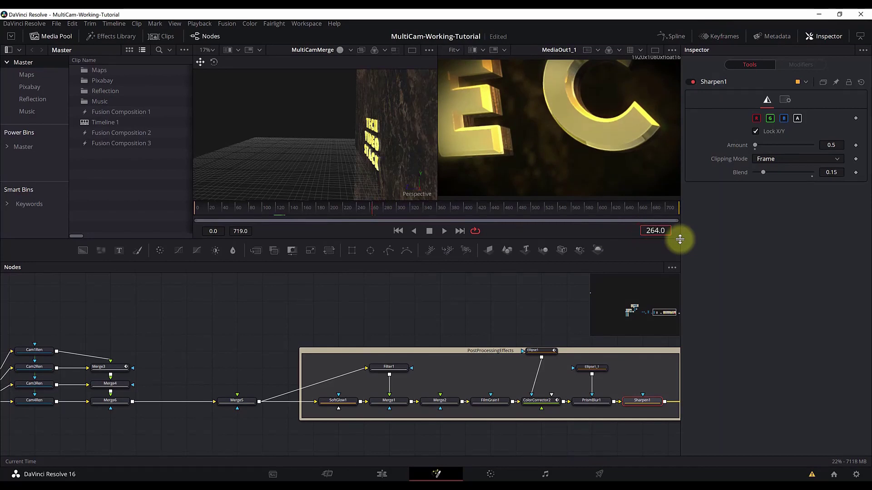
drag(188, 353, 346, 317)
drag(335, 350, 315, 382)
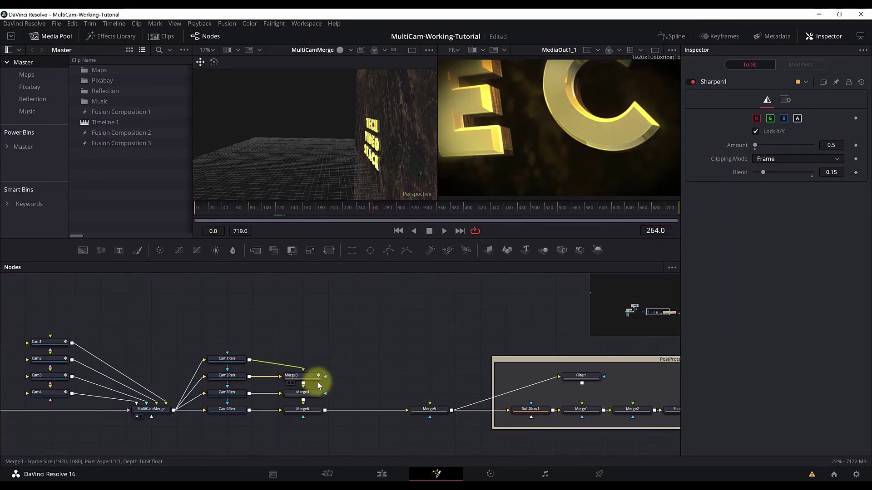
click(303, 391)
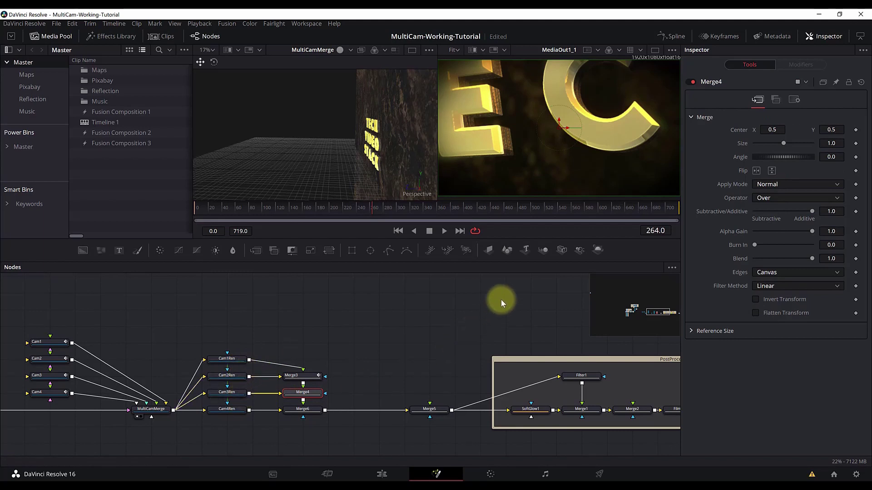
click(856, 260)
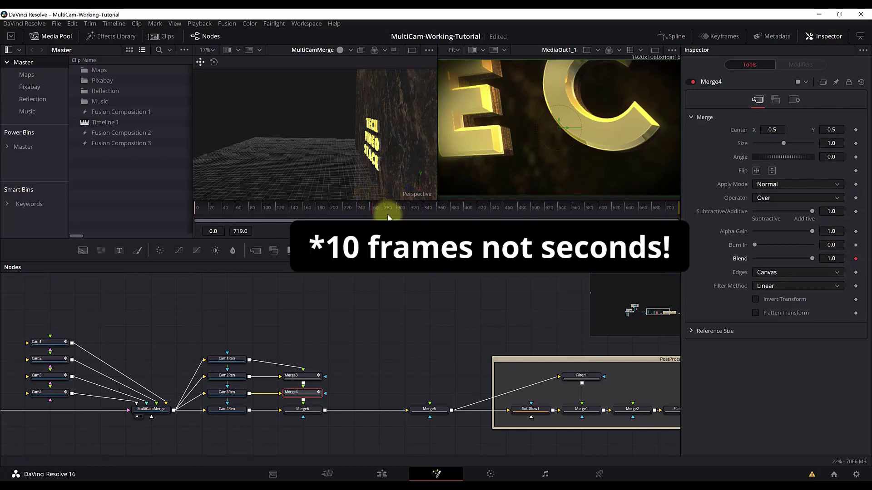
Step: Advance ten frames to frame 274, keyframe Merge4's Blend at 0.0, and scrub across the transition
key(Right)
key(Right)
key(Right)
key(Right)
key(Right)
key(Right)
key(Right)
key(Right)
key(Right)
key(Right)
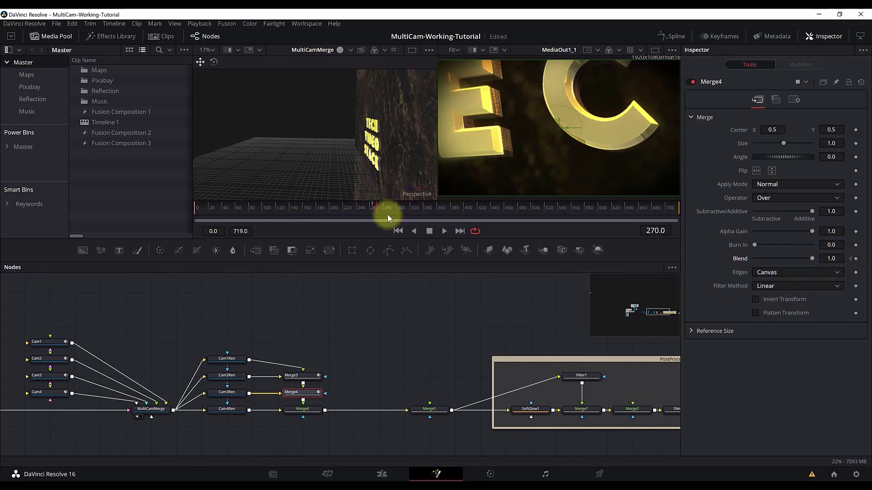
key(Right)
key(Right)
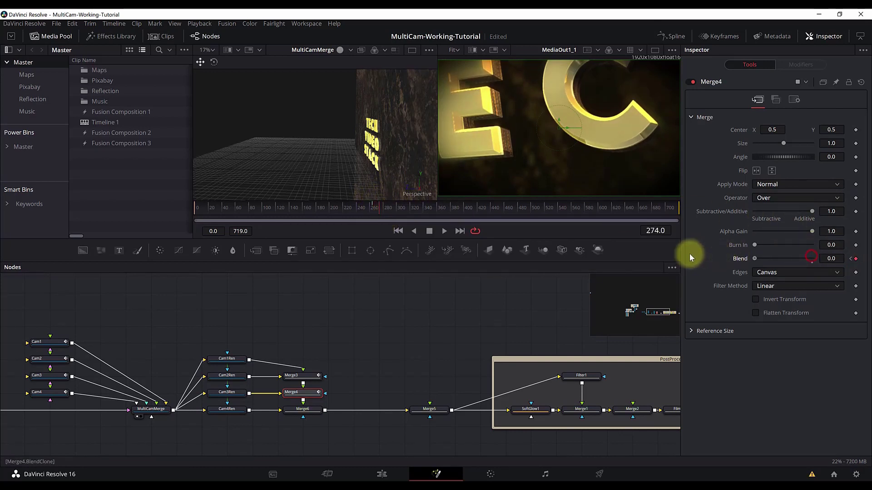
mouse_move(381, 208)
mouse_down()
mouse_move(384, 217)
mouse_move(368, 206)
mouse_move(379, 209)
mouse_up()
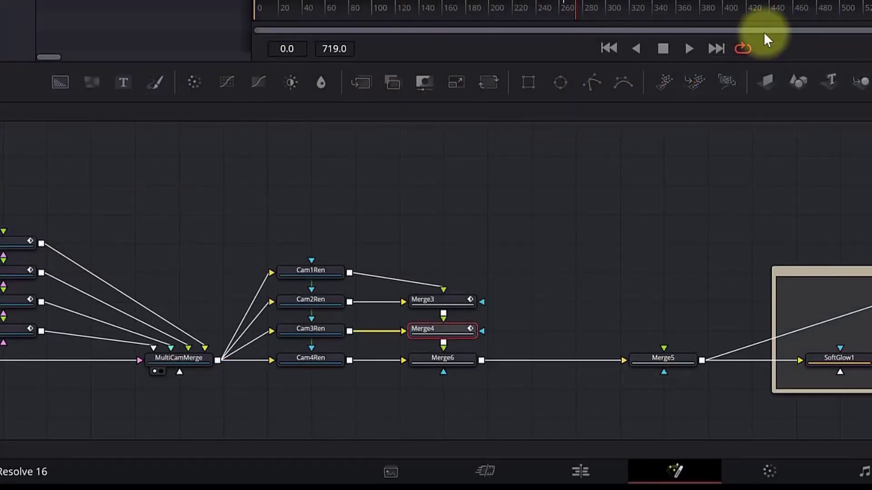
Step: Place the Edit timeline playhead on the beat at 01:00:16:18, return to the Fusion page, and calculate 16*24 in Calculator
drag(466, 235, 566, 191)
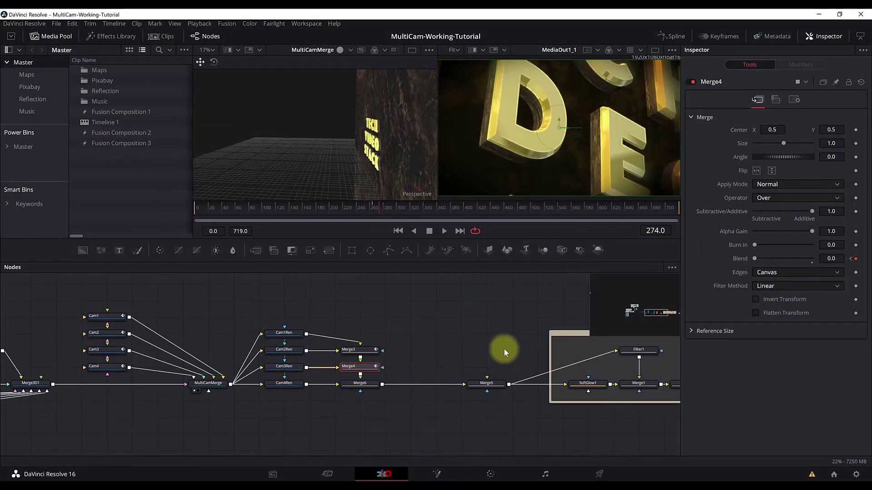
key(shift+4)
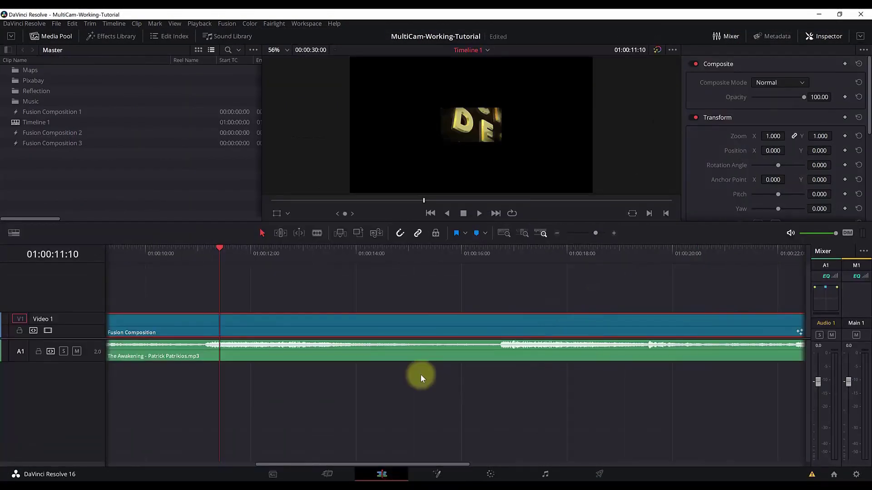
drag(356, 249, 350, 249)
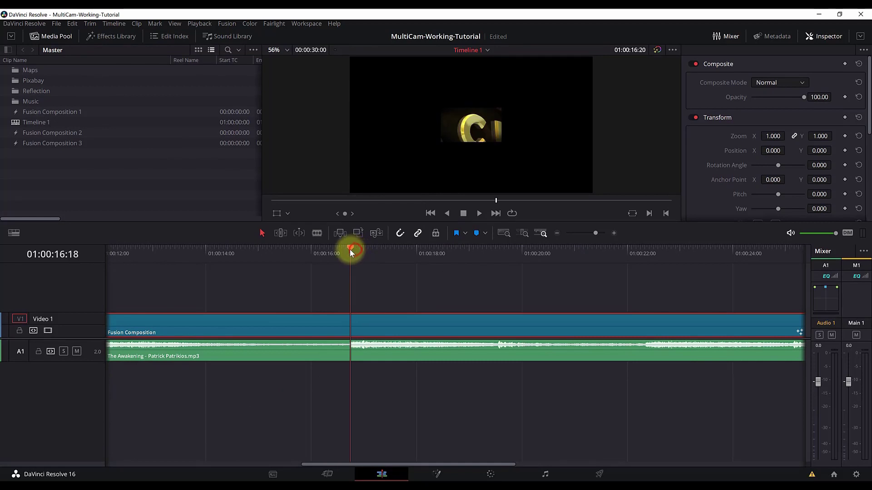
click(435, 470)
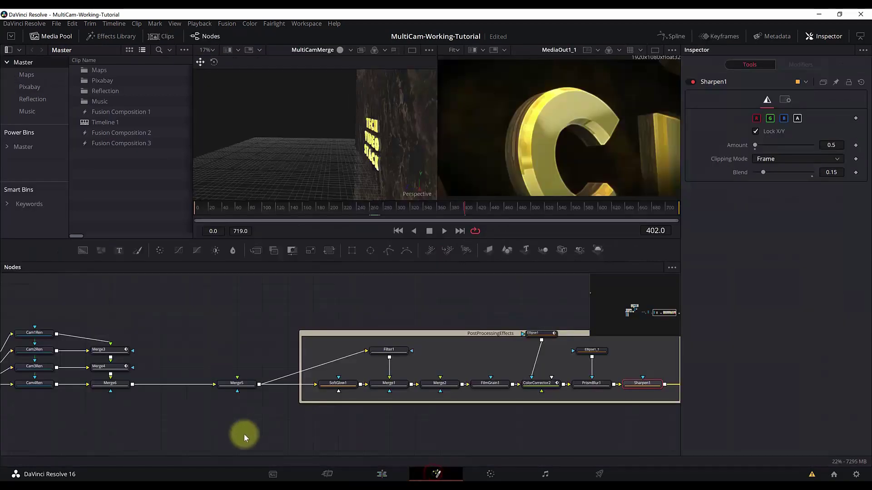
key(alt+Tab)
text(*24)
key(Return)
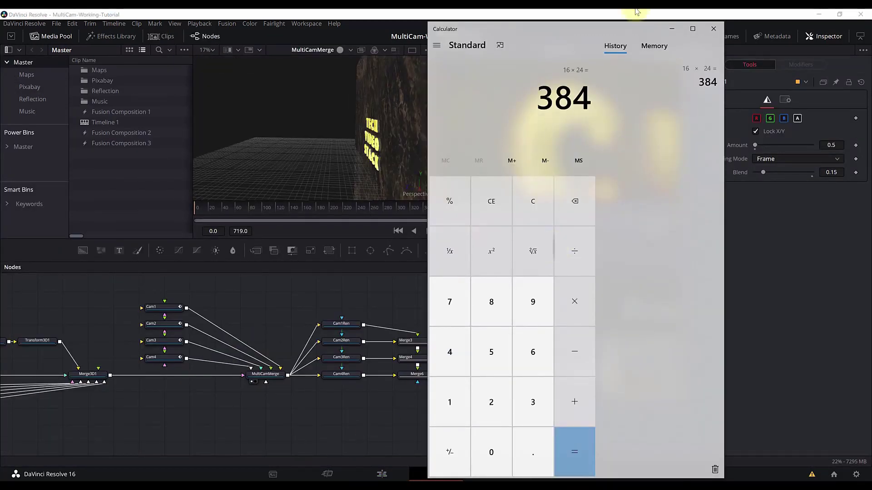
Step: Move the Fusion playhead to frame 384 and keyframe Merge6's Blend at 1.0
click(672, 28)
click(659, 231)
key(BackSpace)
key(BackSpace)
key(BackSpace)
key(BackSpace)
key(BackSpace)
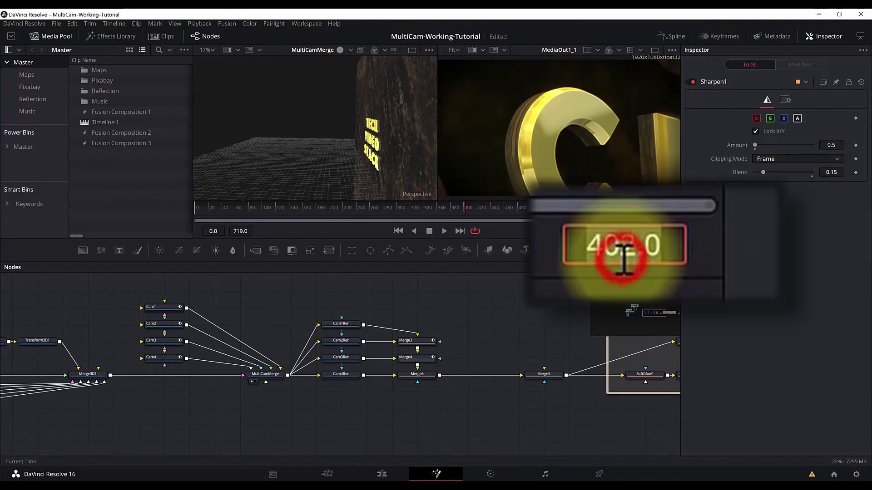
text(384)
key(Return)
click(420, 375)
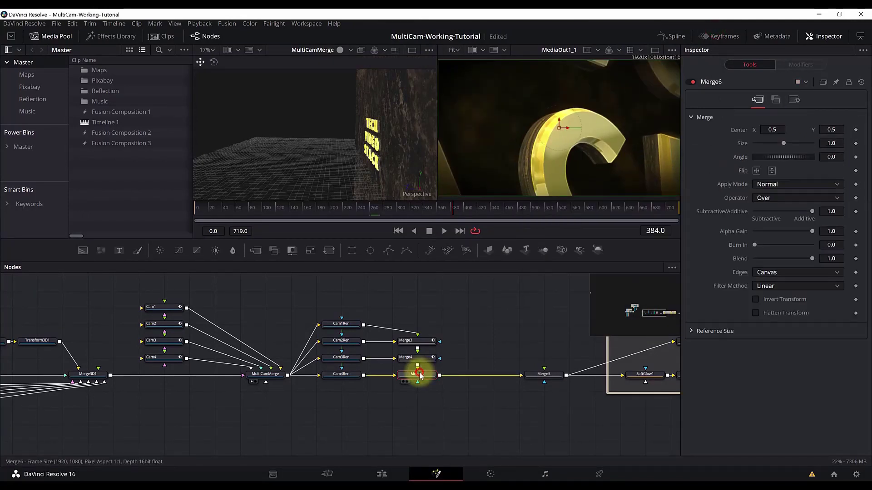
click(855, 258)
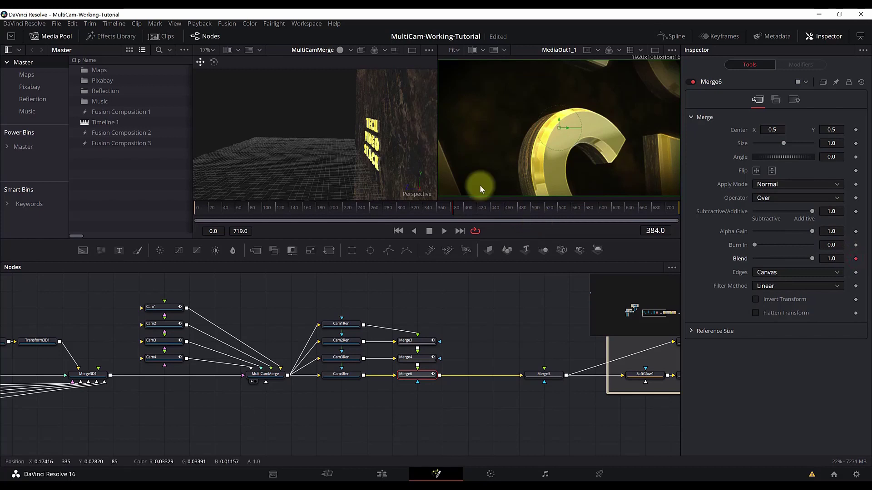
Step: Keyframe Merge6's Blend at 0.0 on frame 394, and scrub across the transition to check it
key(space)
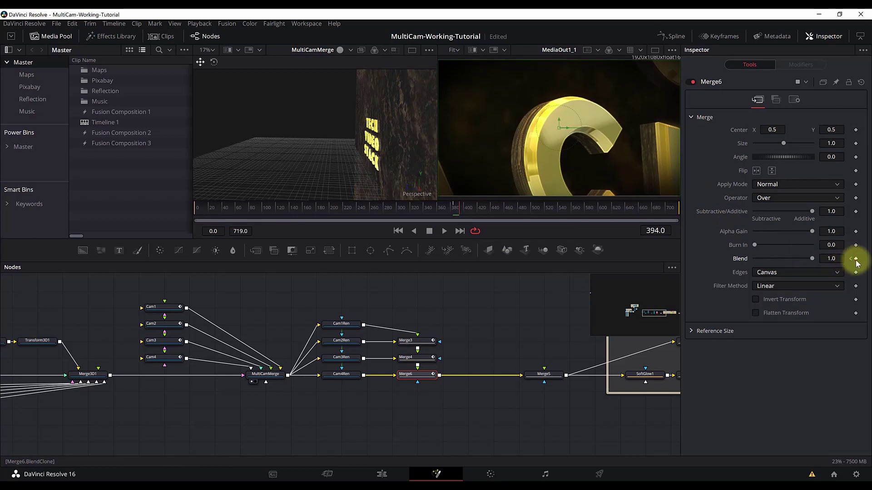
click(451, 212)
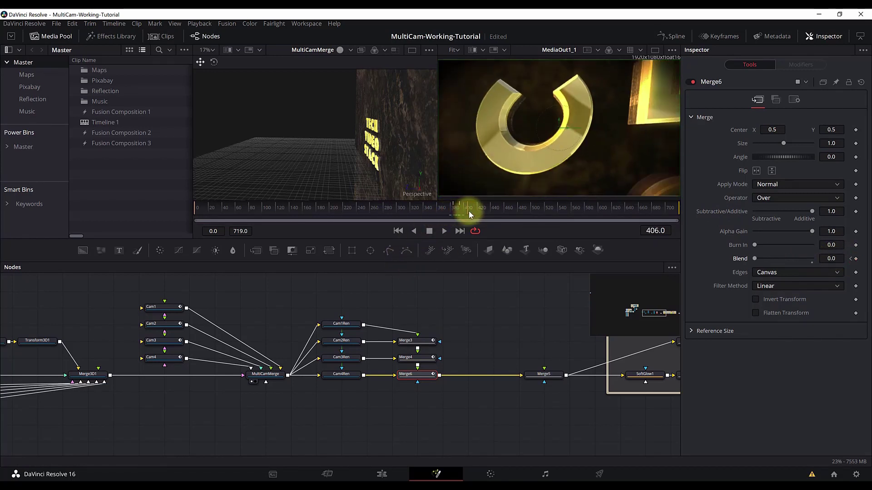
drag(470, 215, 510, 212)
drag(526, 215, 454, 214)
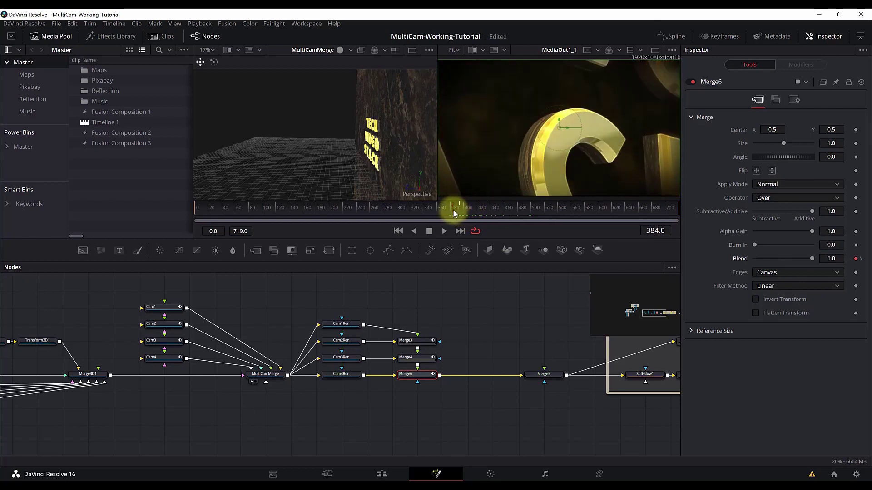
Step: Open the Keyframes editor, expand Merge6, and zoom in on its Blend keyframes
click(718, 36)
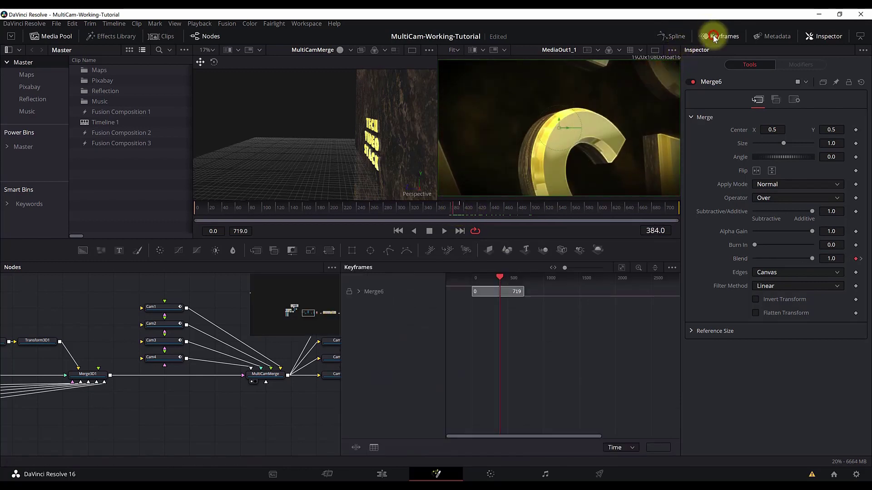
click(358, 292)
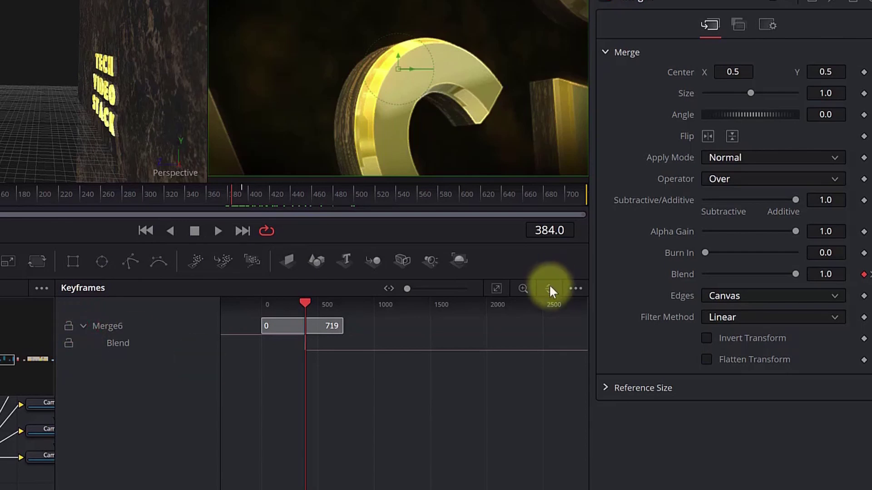
scroll(370, 362, up, 3)
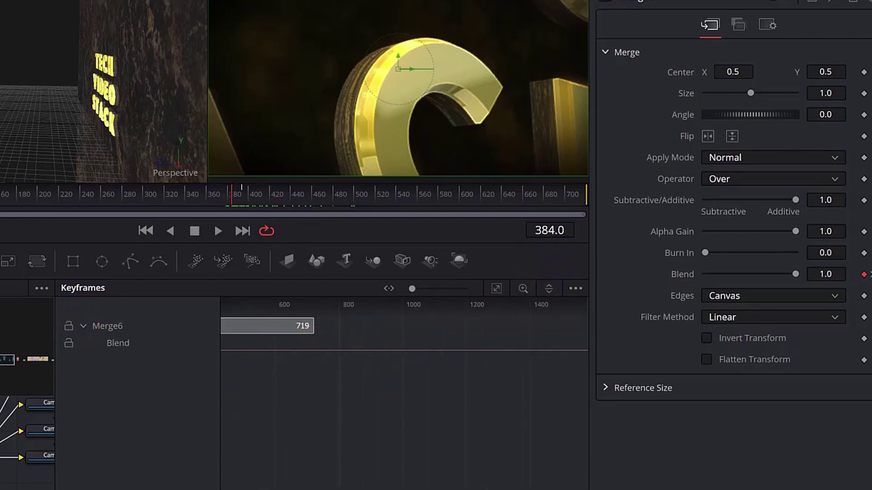
scroll(339, 384, up, 5)
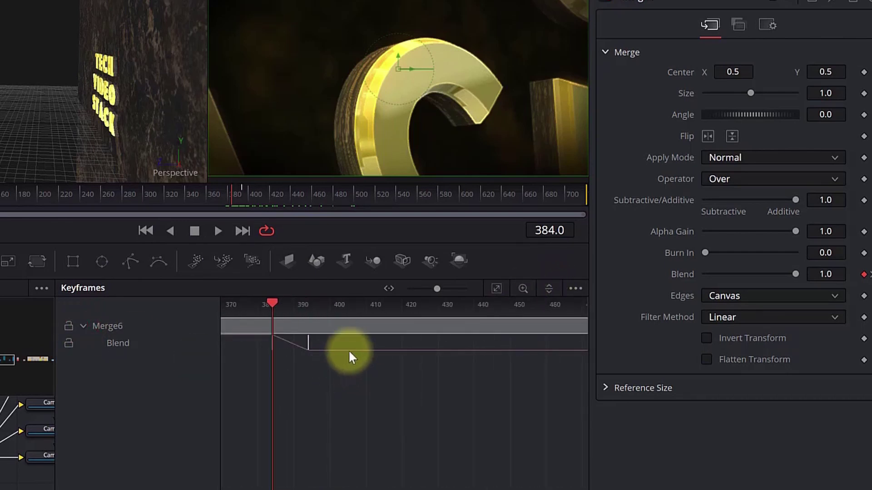
drag(262, 349, 254, 343)
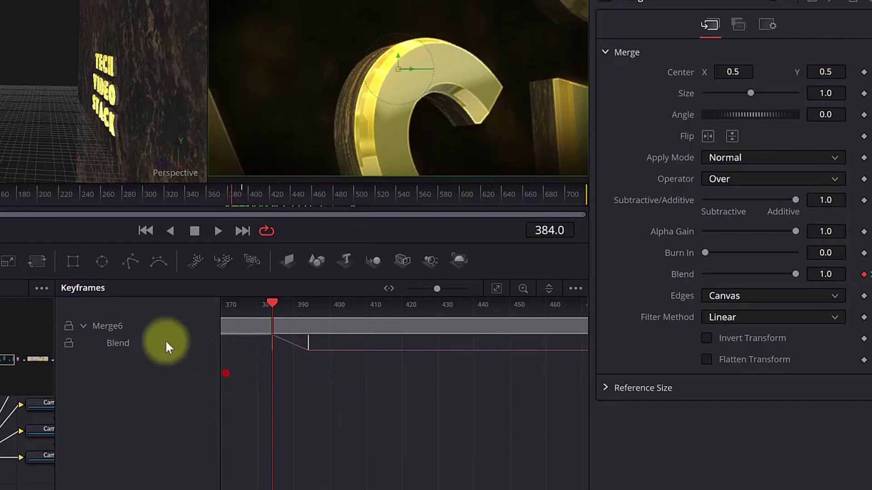
click(82, 323)
click(83, 324)
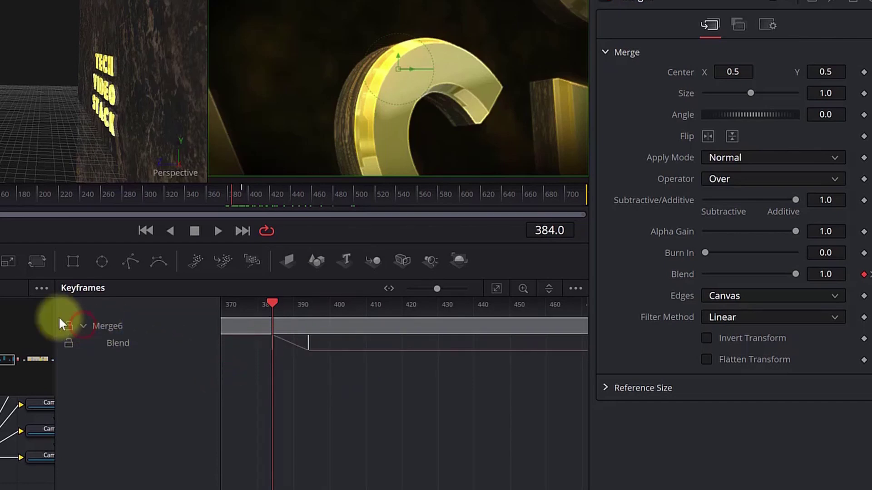
Step: Select both of Merge6's Blend keyframes and shift them together to about frames 394 and 404, previewing the blend in between
drag(334, 374, 236, 340)
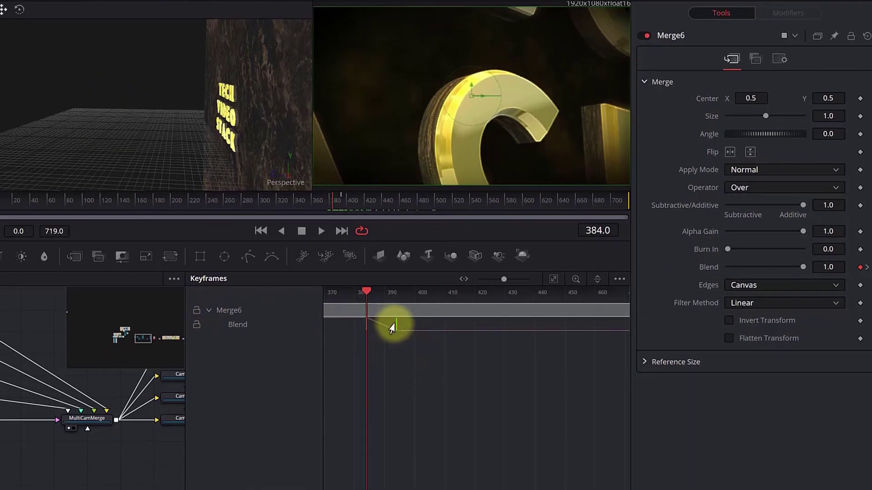
click(393, 327)
drag(404, 324, 413, 325)
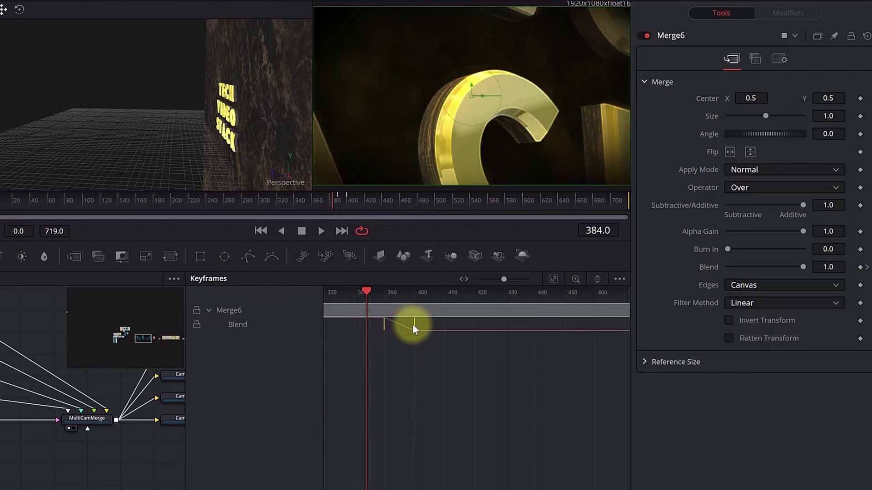
drag(367, 291, 404, 301)
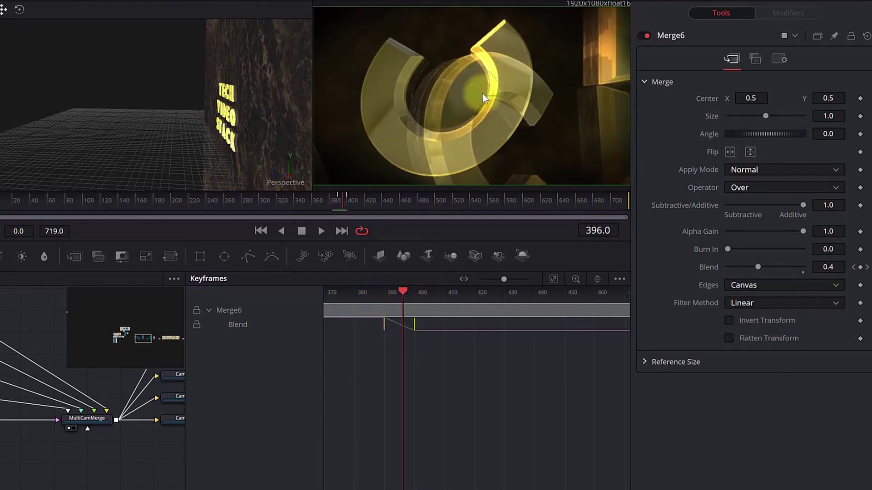
drag(421, 326, 433, 326)
Step: Scrub across the shifted Merge6 transition, and scrub the composition from near its start to frame 467 to review the camera changes
drag(381, 296, 426, 307)
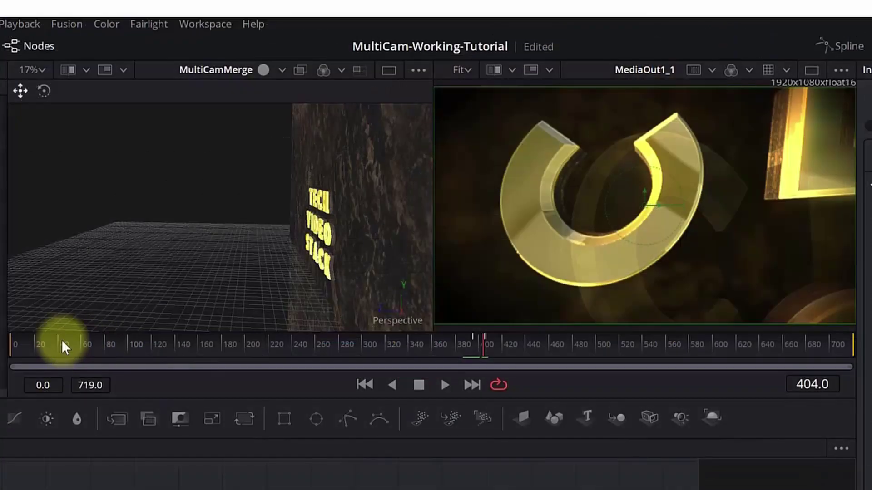
drag(225, 209, 279, 218)
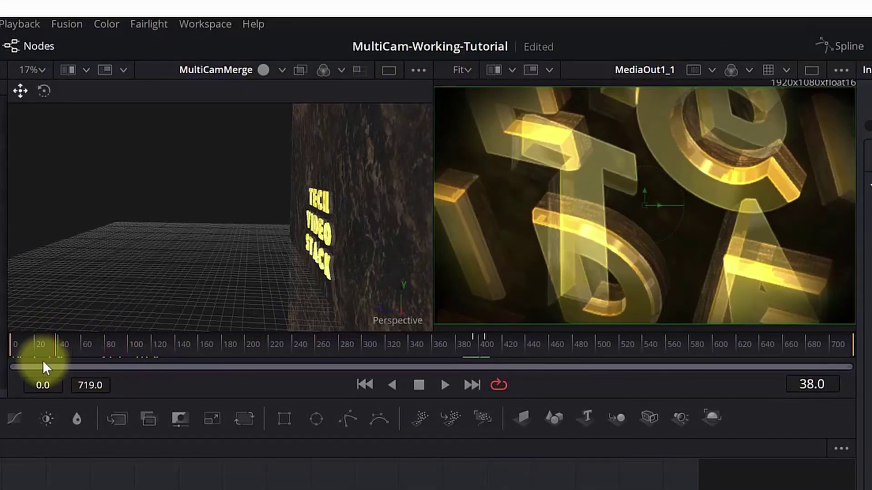
drag(43, 362, 482, 385)
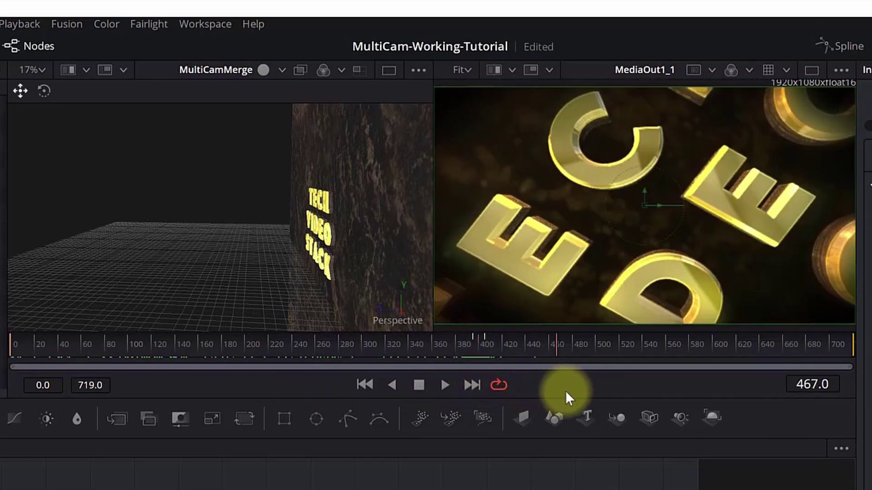